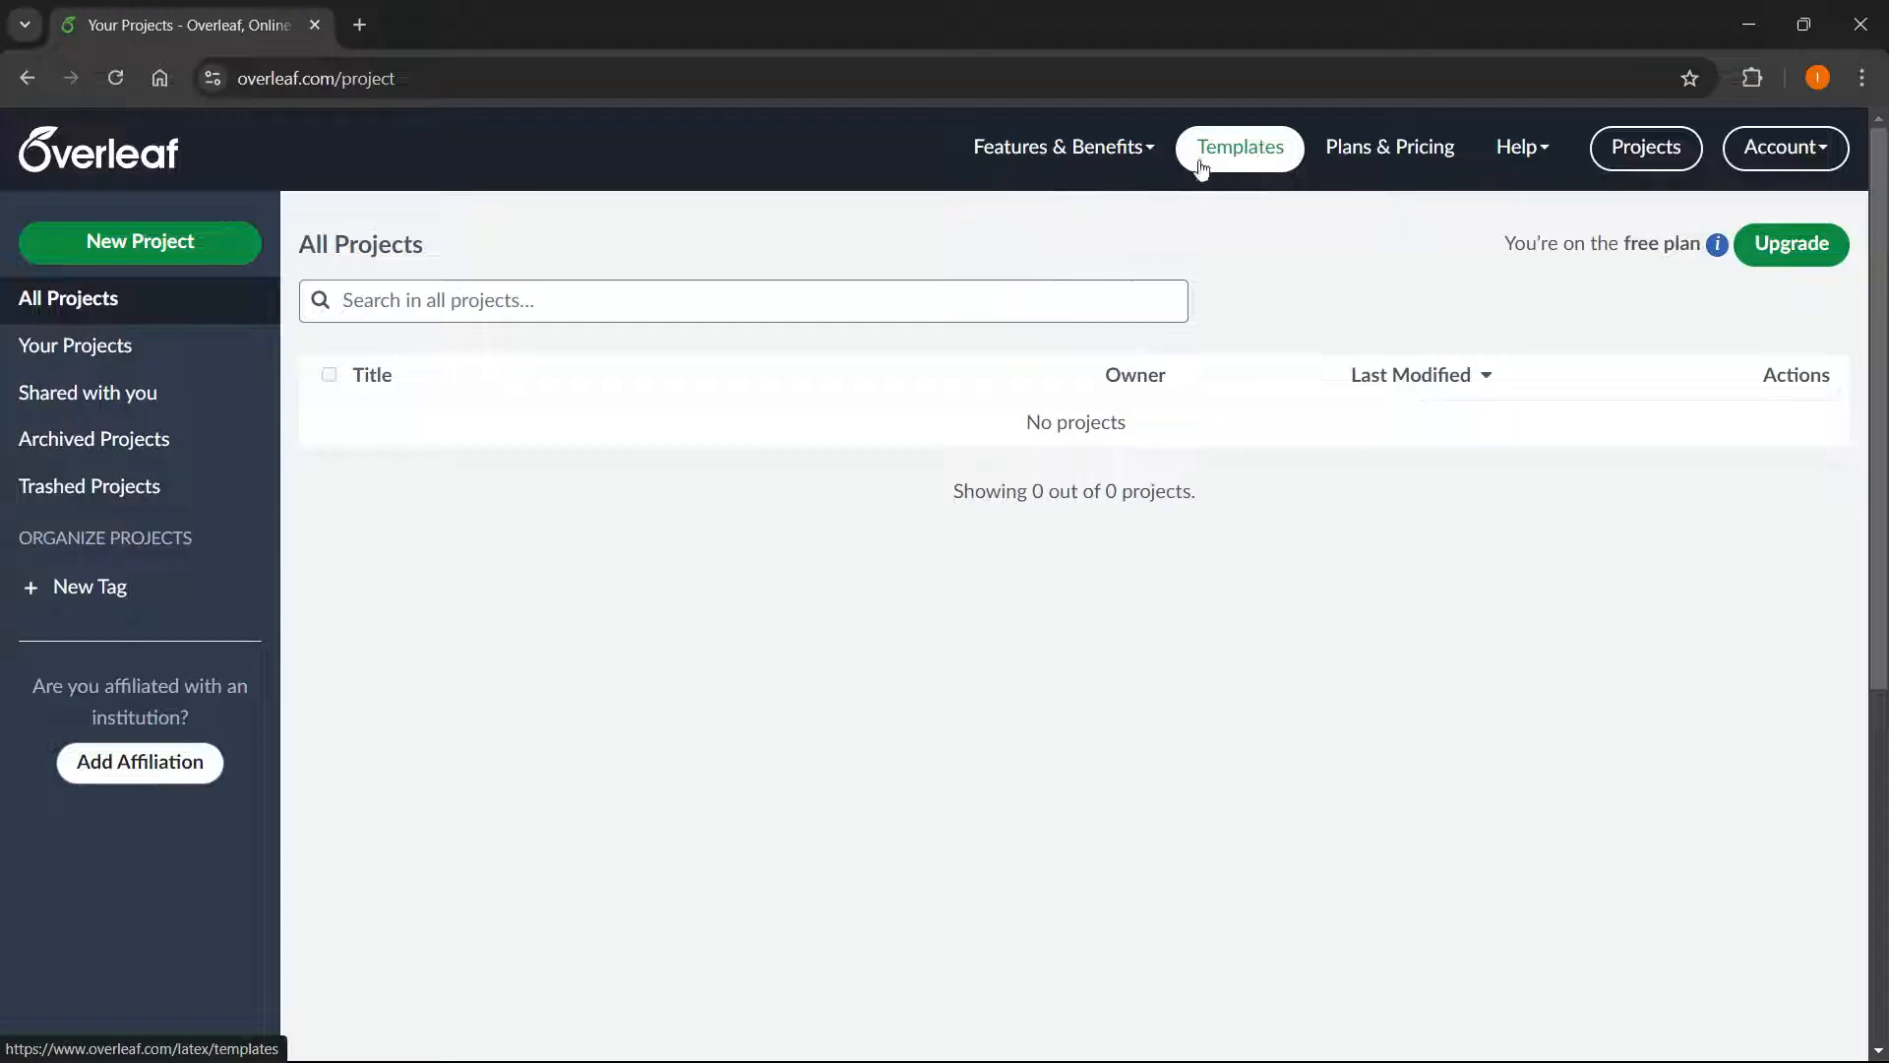
- Open the template gallery and go to the Résumé / CV category
click(1238, 153)
scroll(971, 689, down, 1)
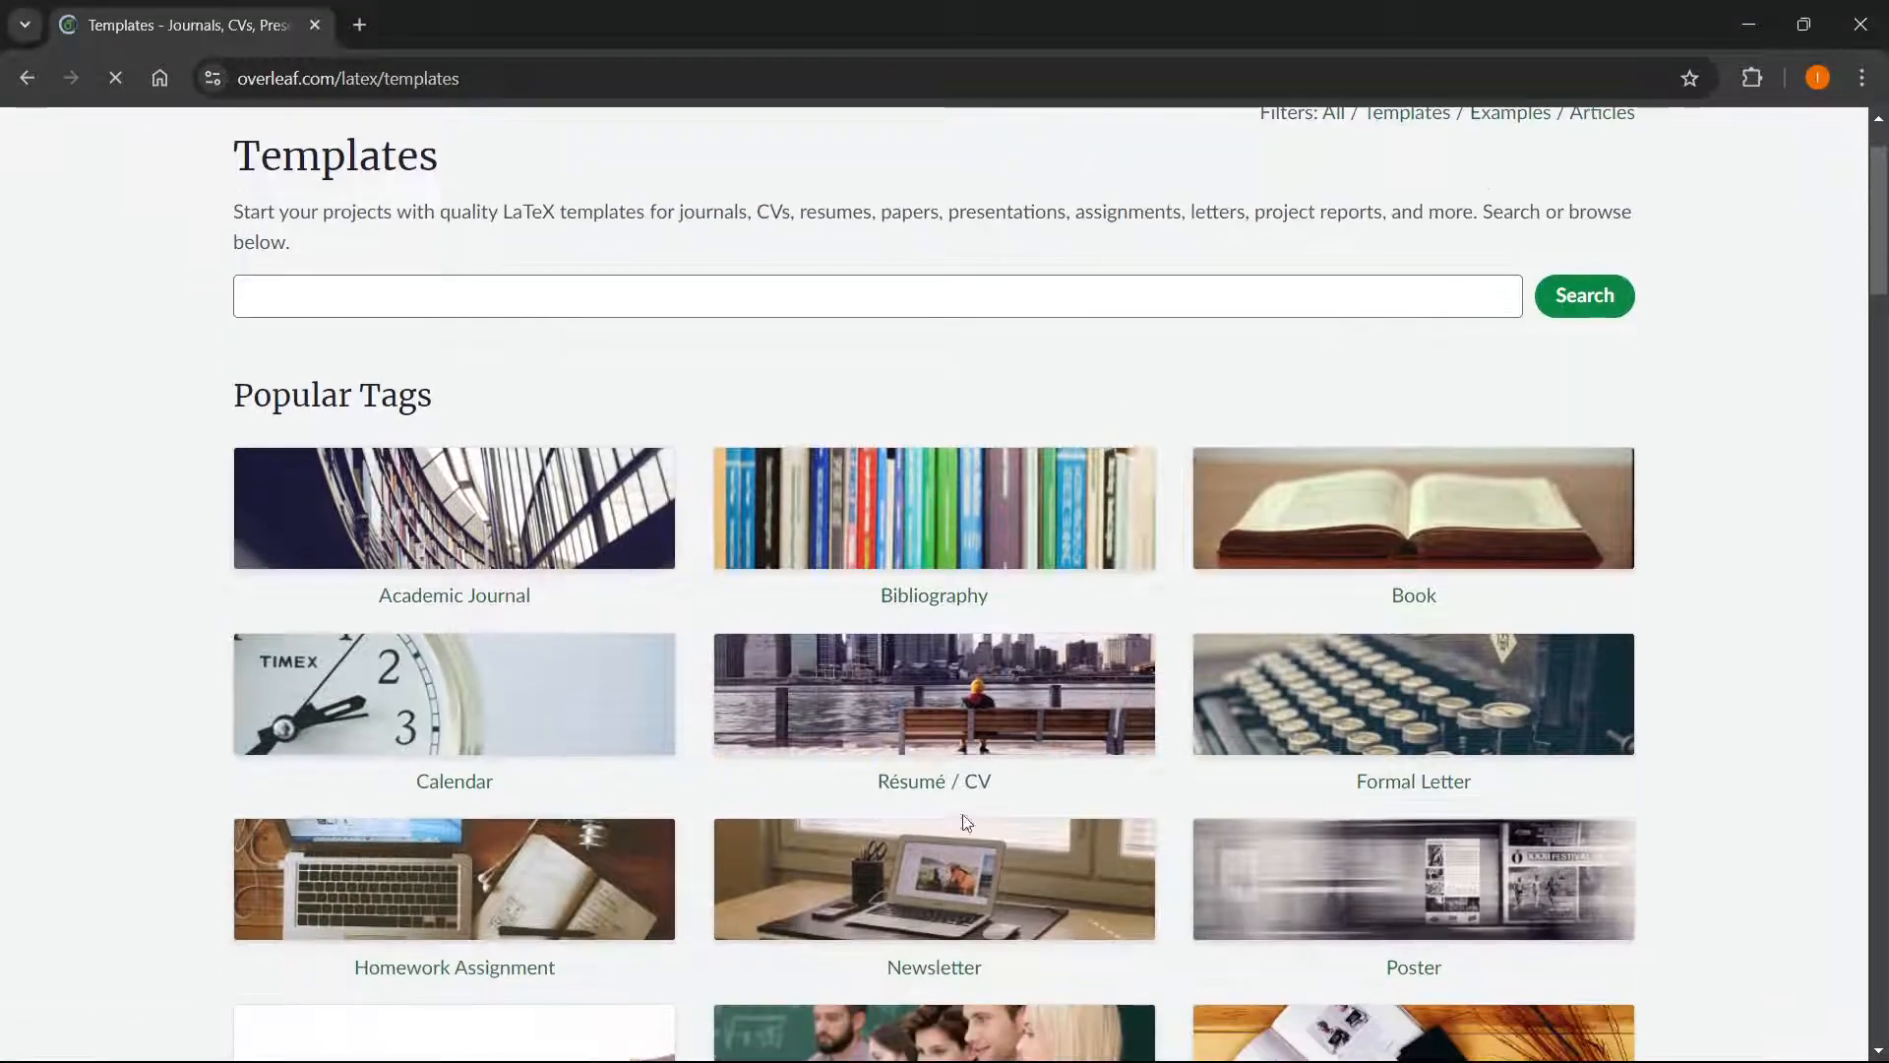
click(976, 702)
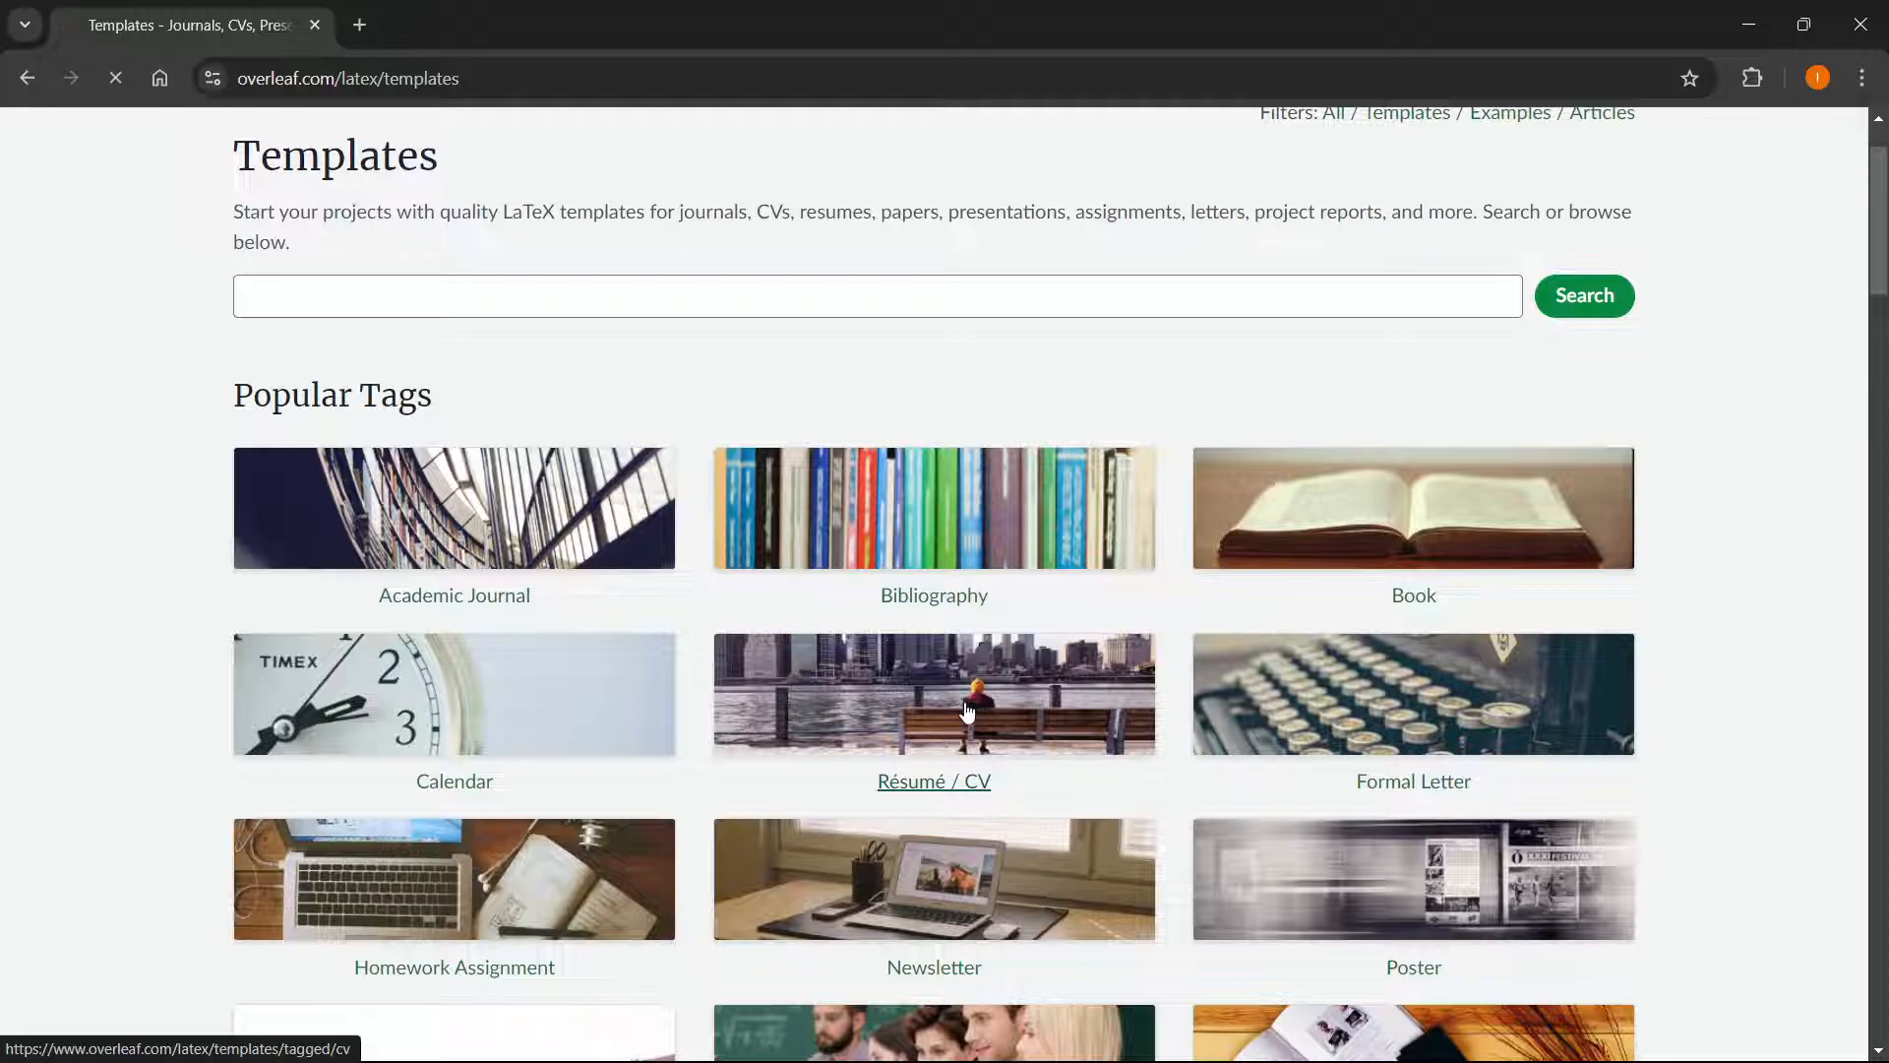
- Pick the Clean Academic CV Template from the CV gallery and create a project from it
scroll(943, 650, down, 5)
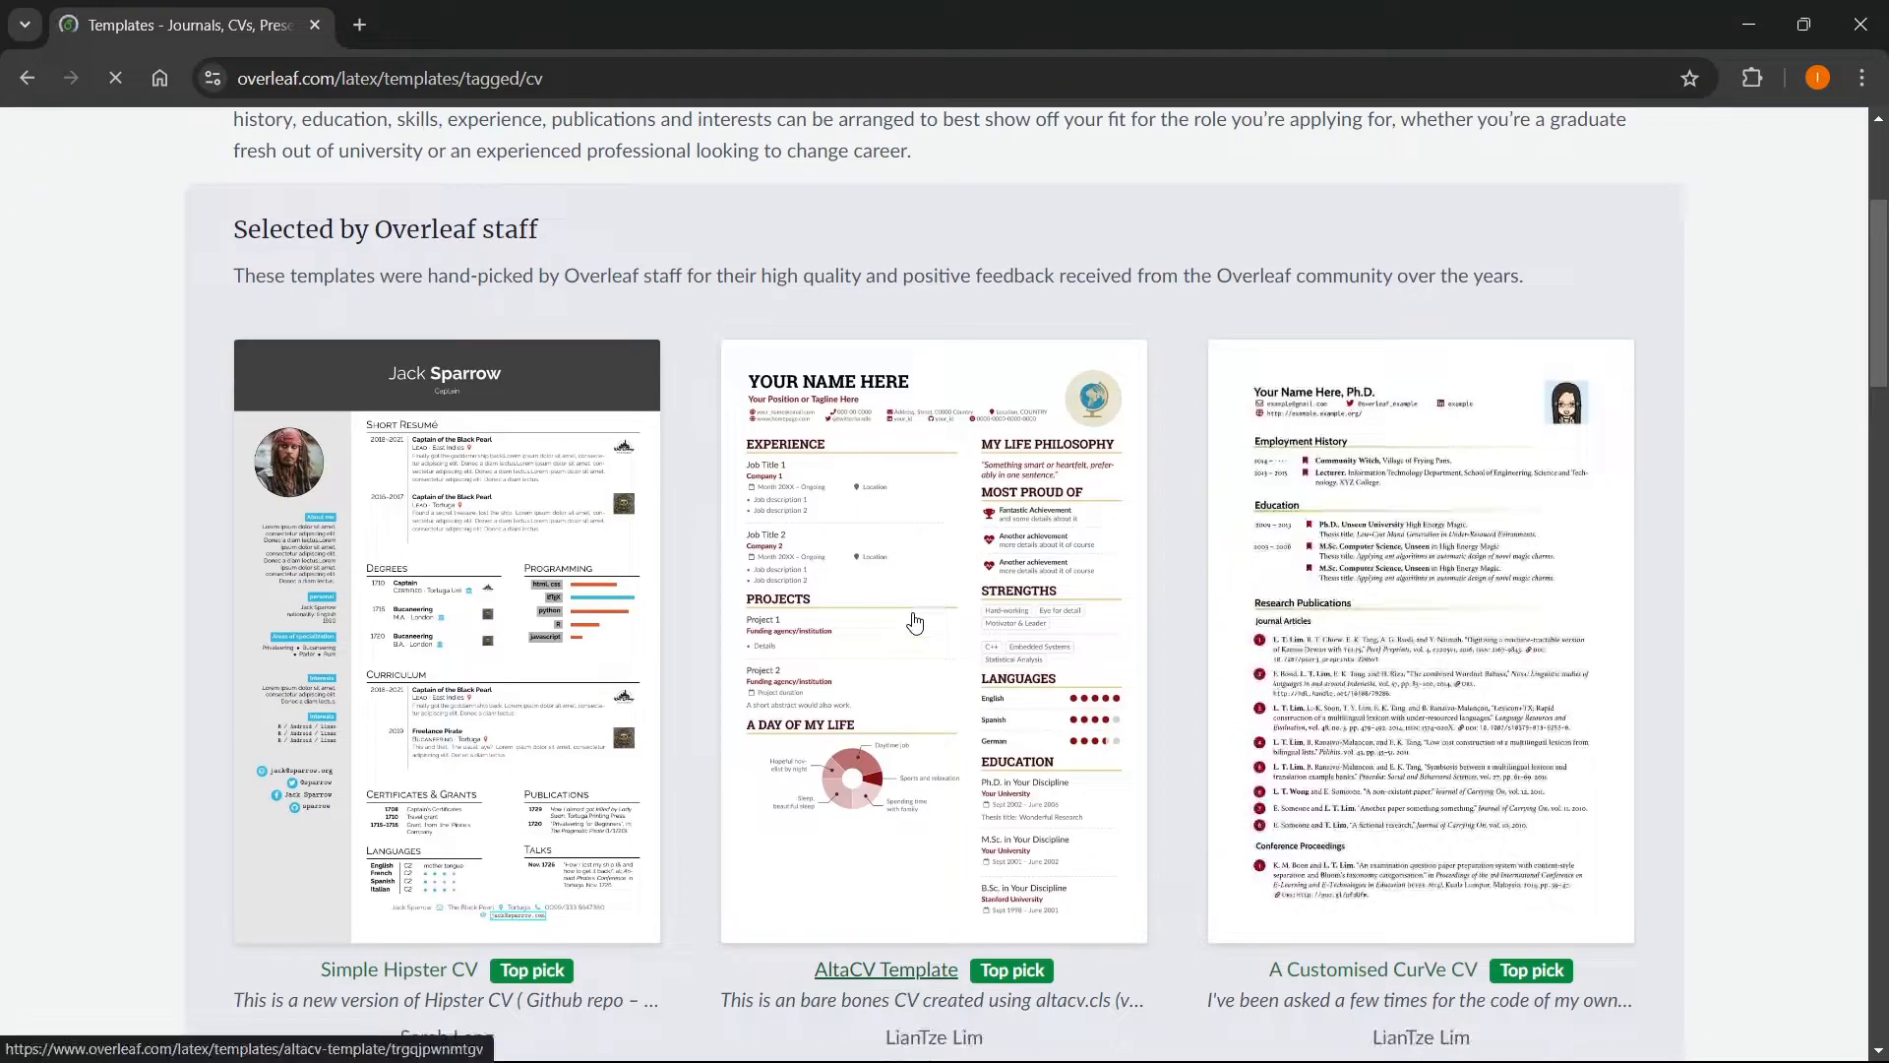
scroll(770, 591, down, 15)
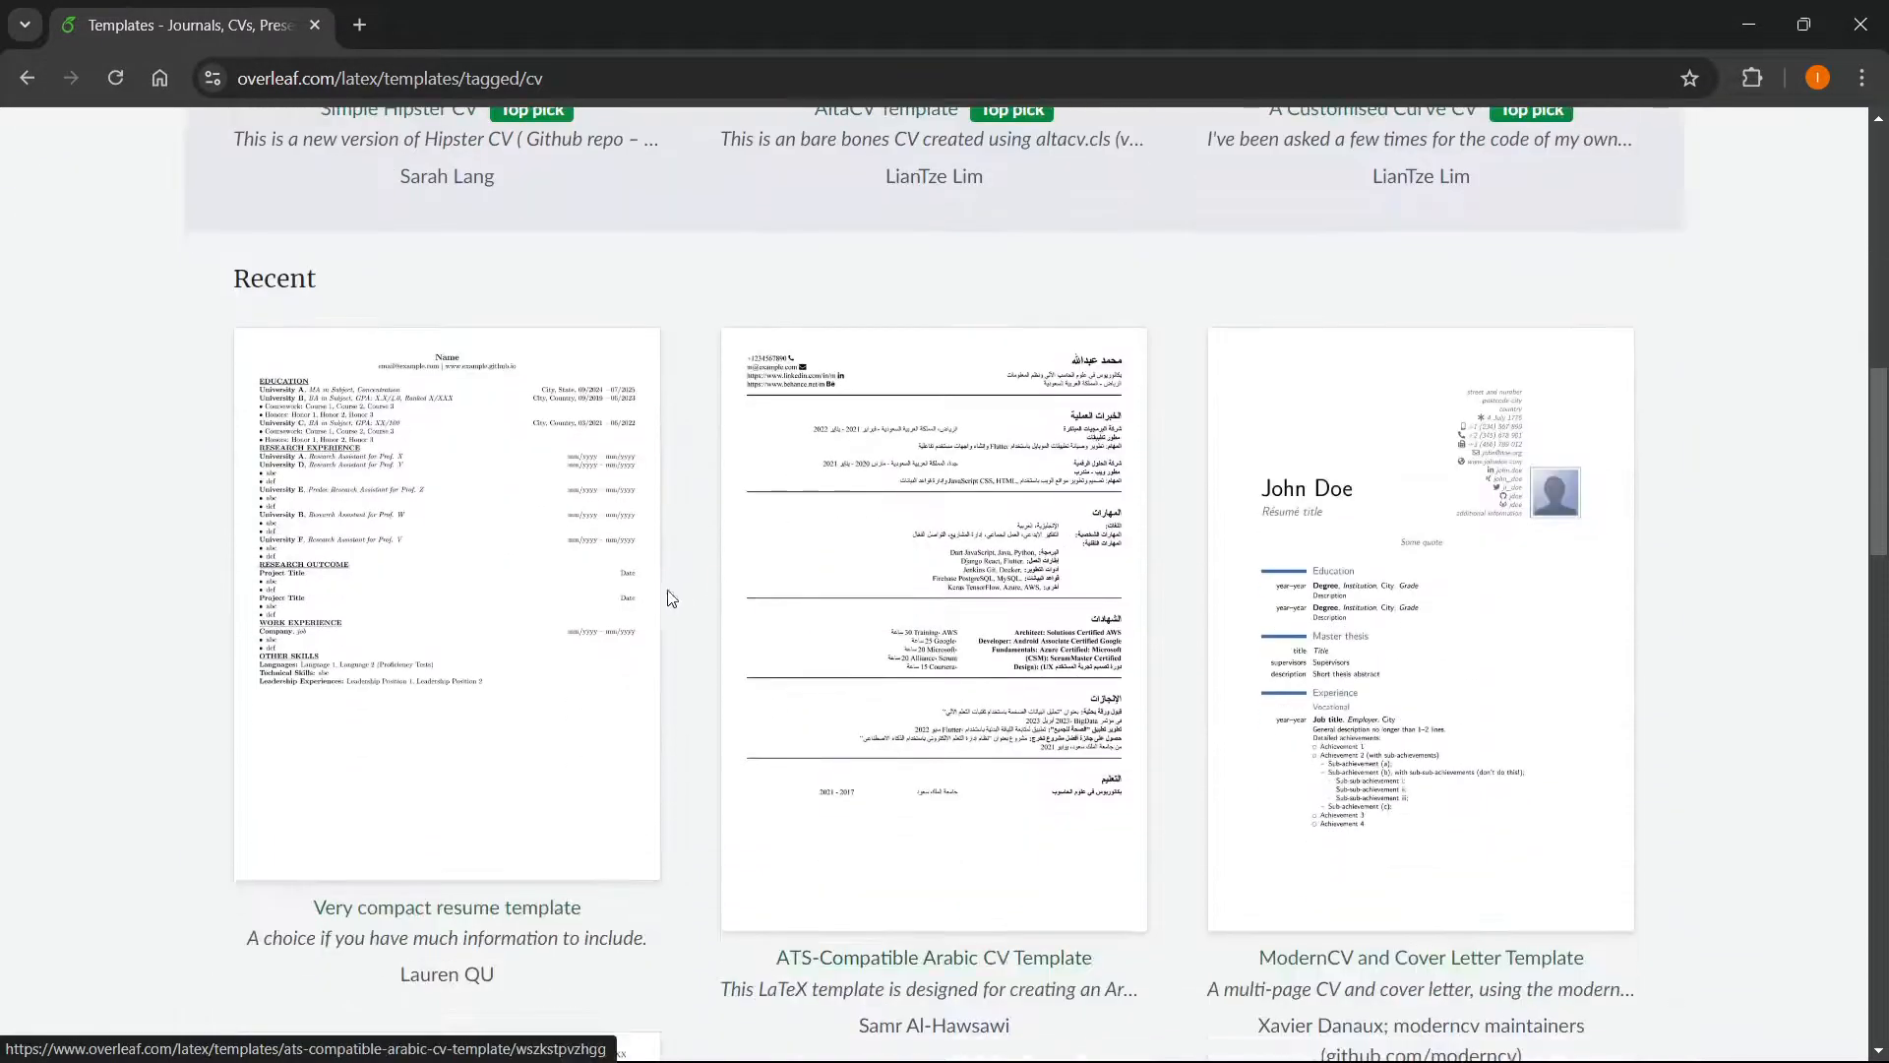
scroll(748, 629, down, 8)
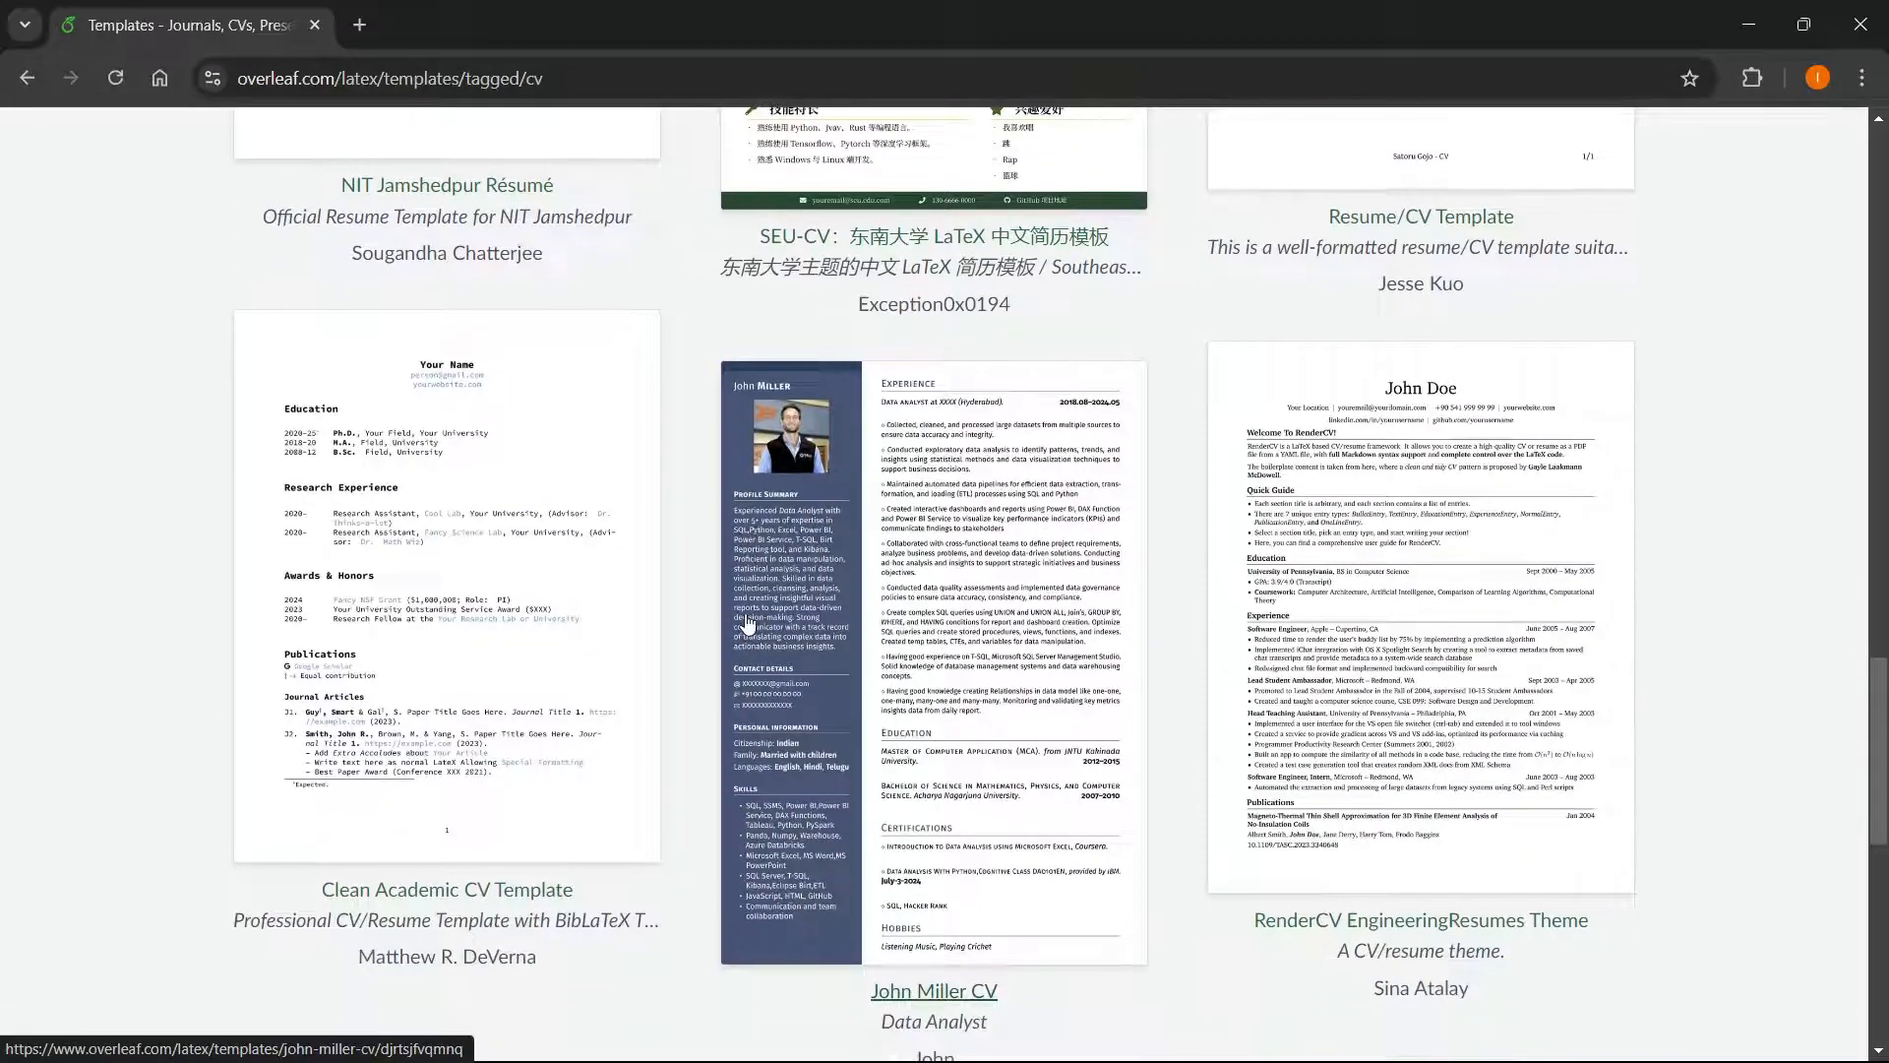
scroll(604, 628, down, 3)
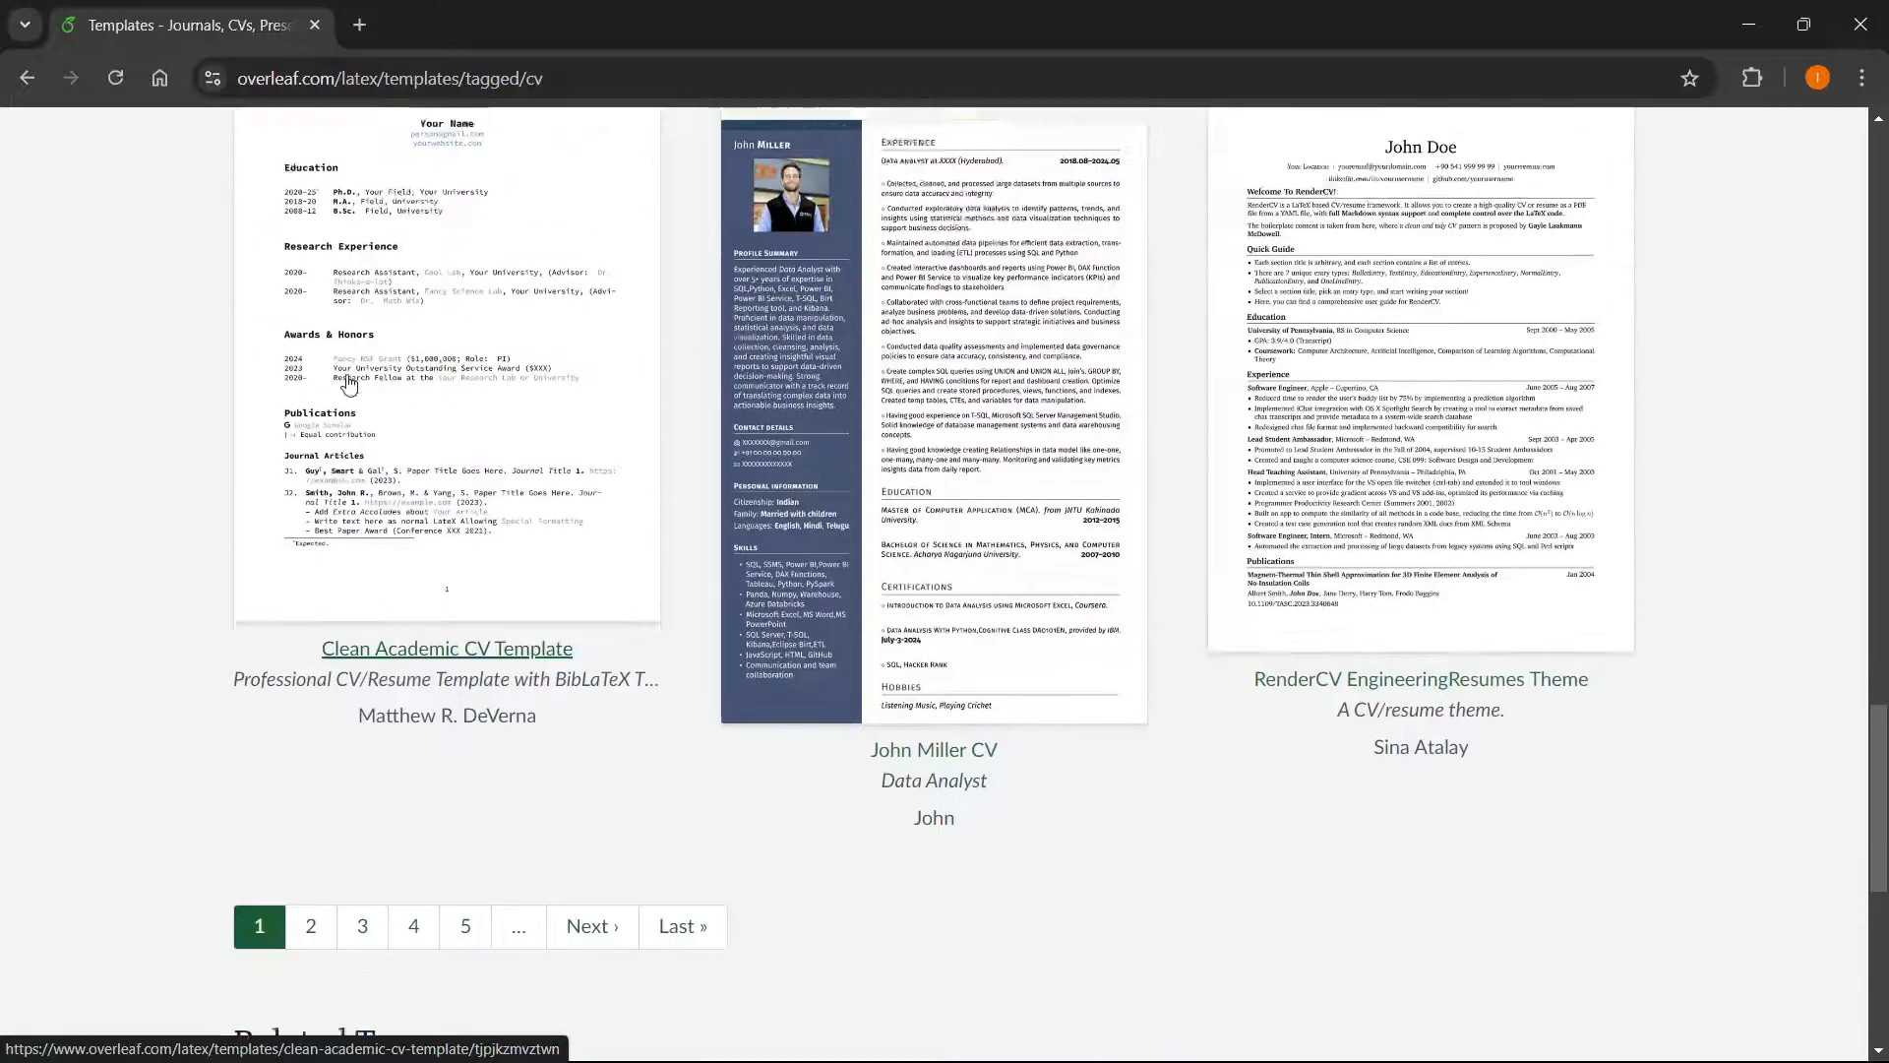
scroll(748, 551, up, 3)
scroll(847, 497, up, 20)
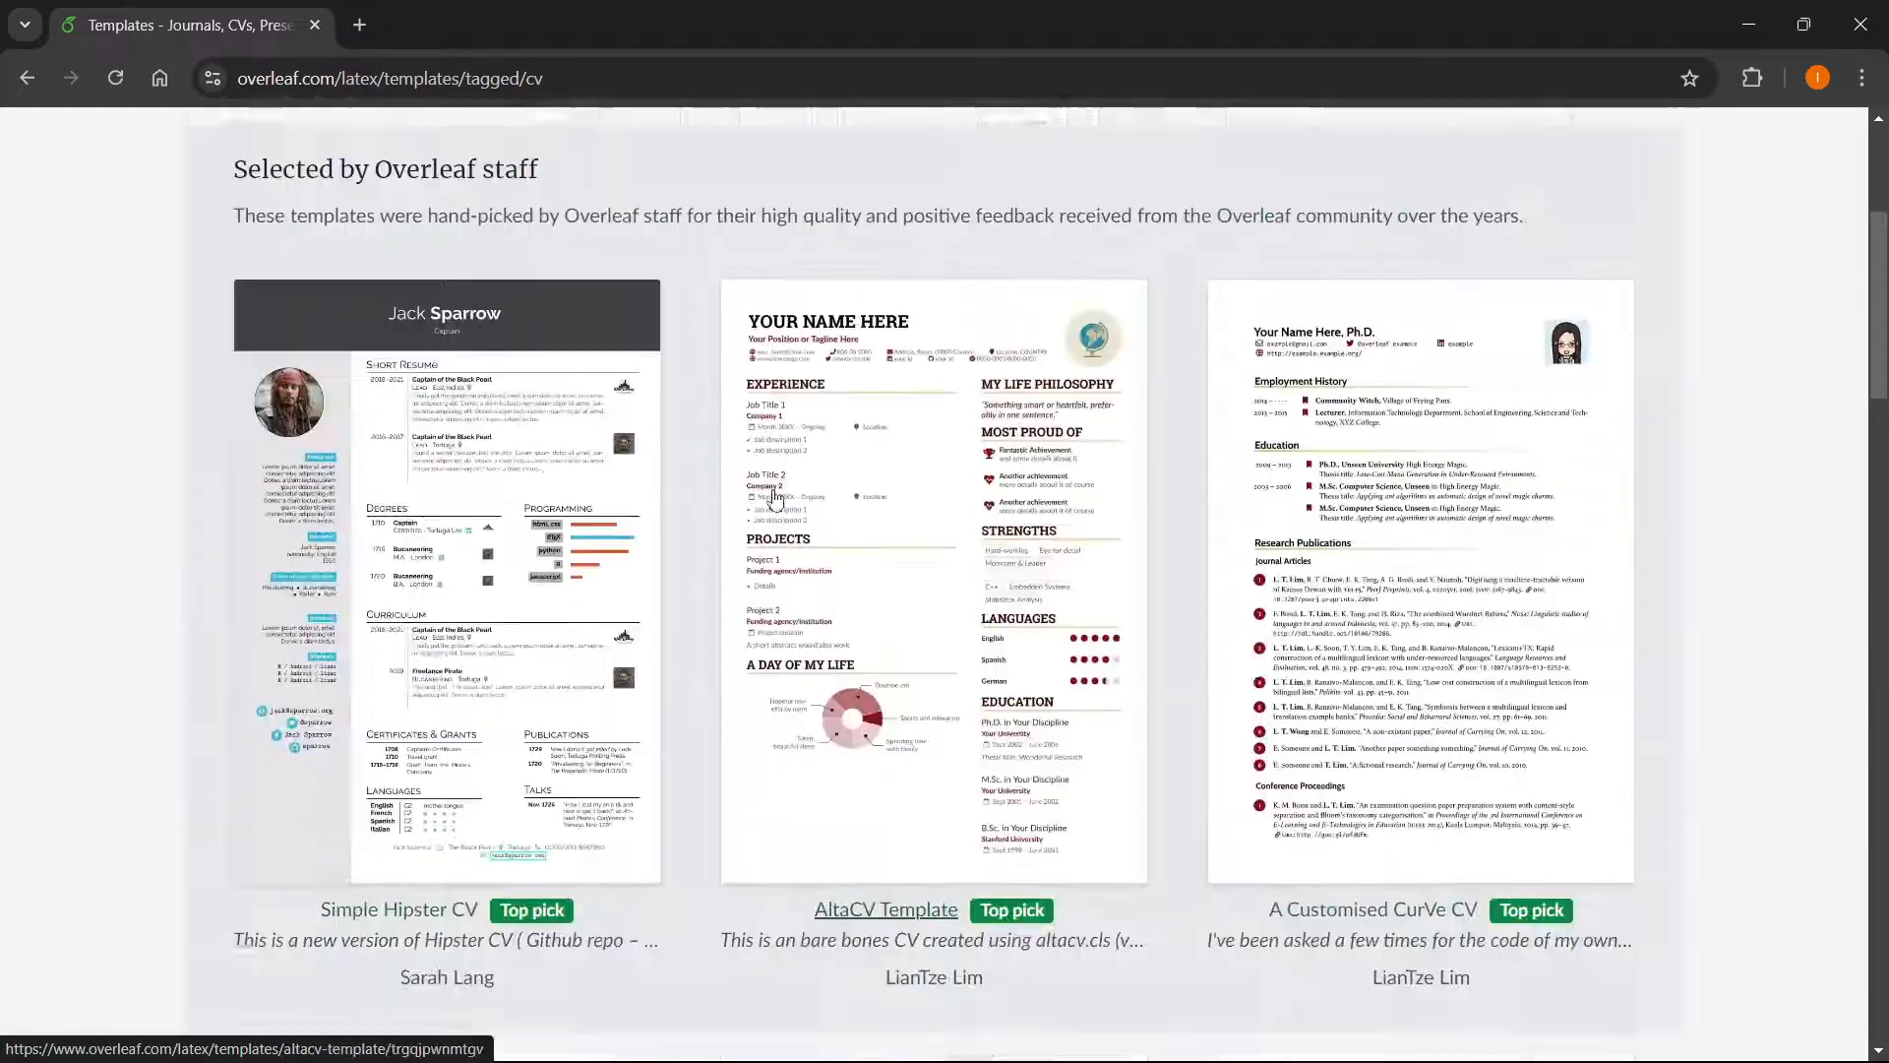
scroll(461, 558, down, 20)
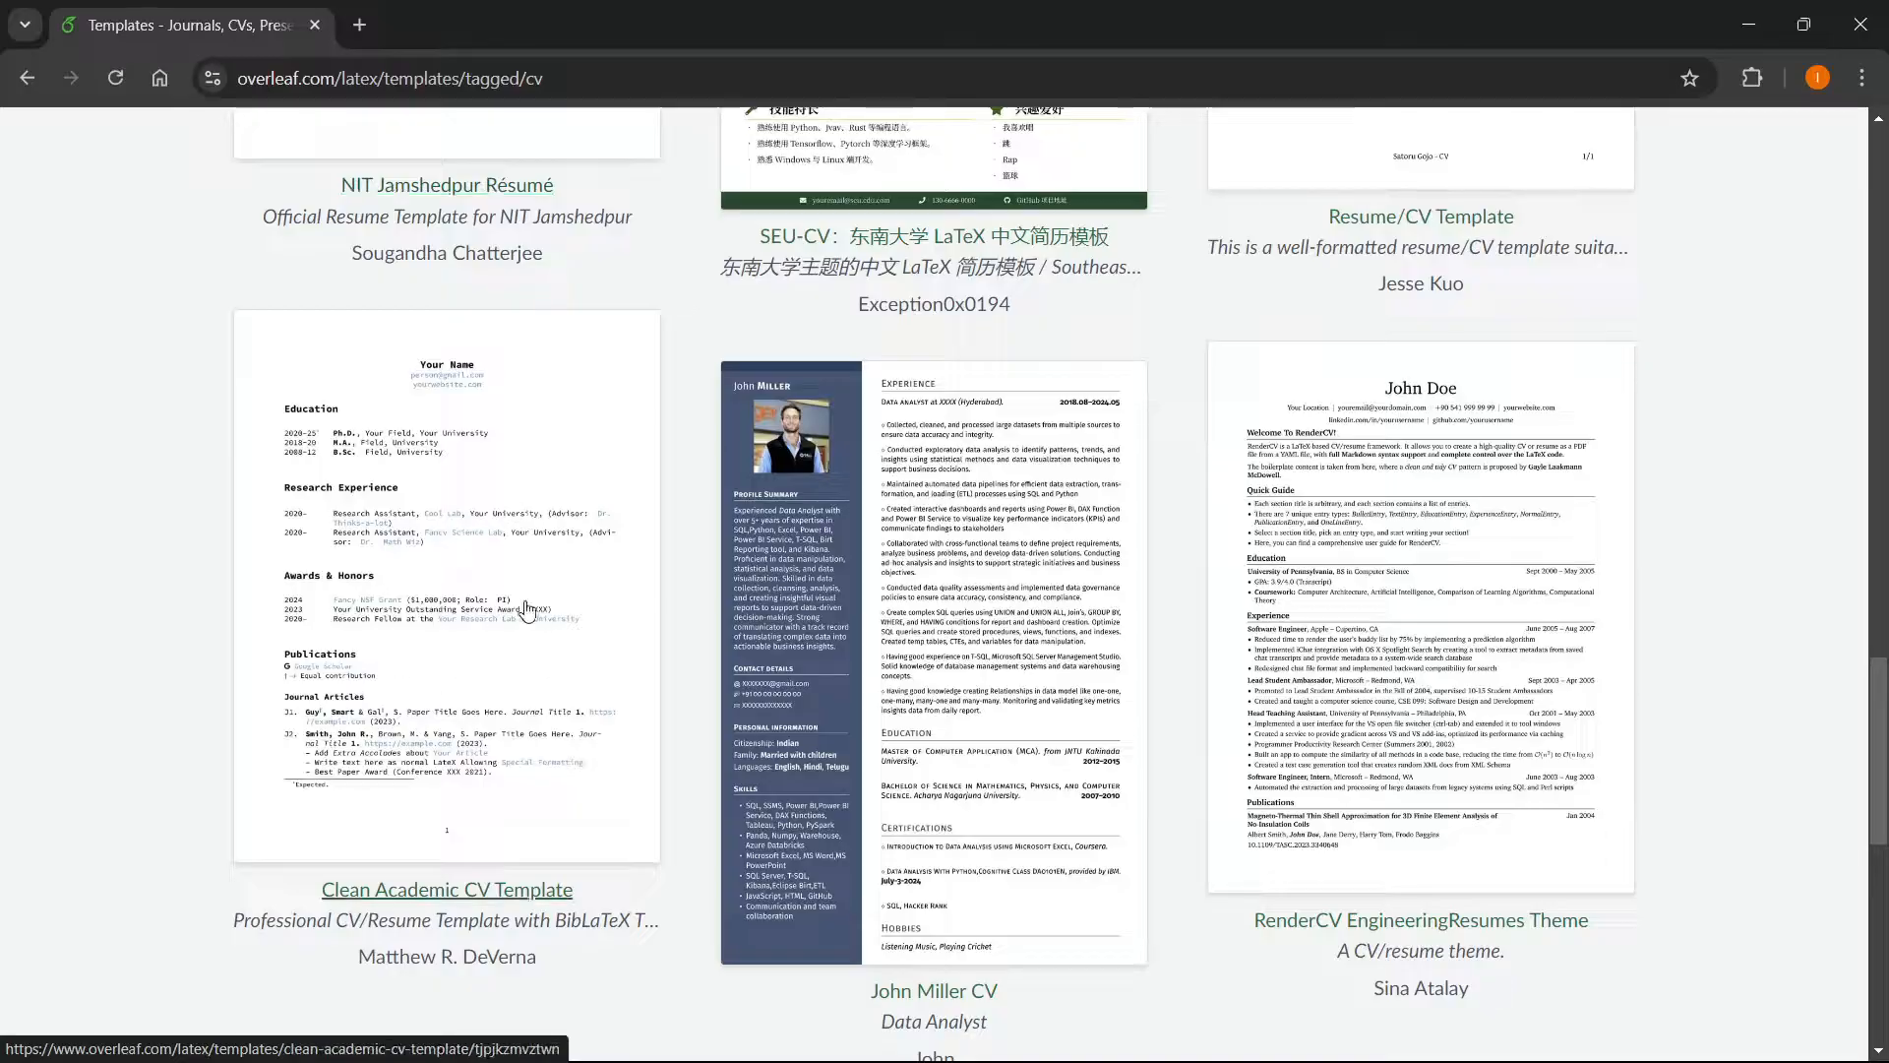
click(450, 622)
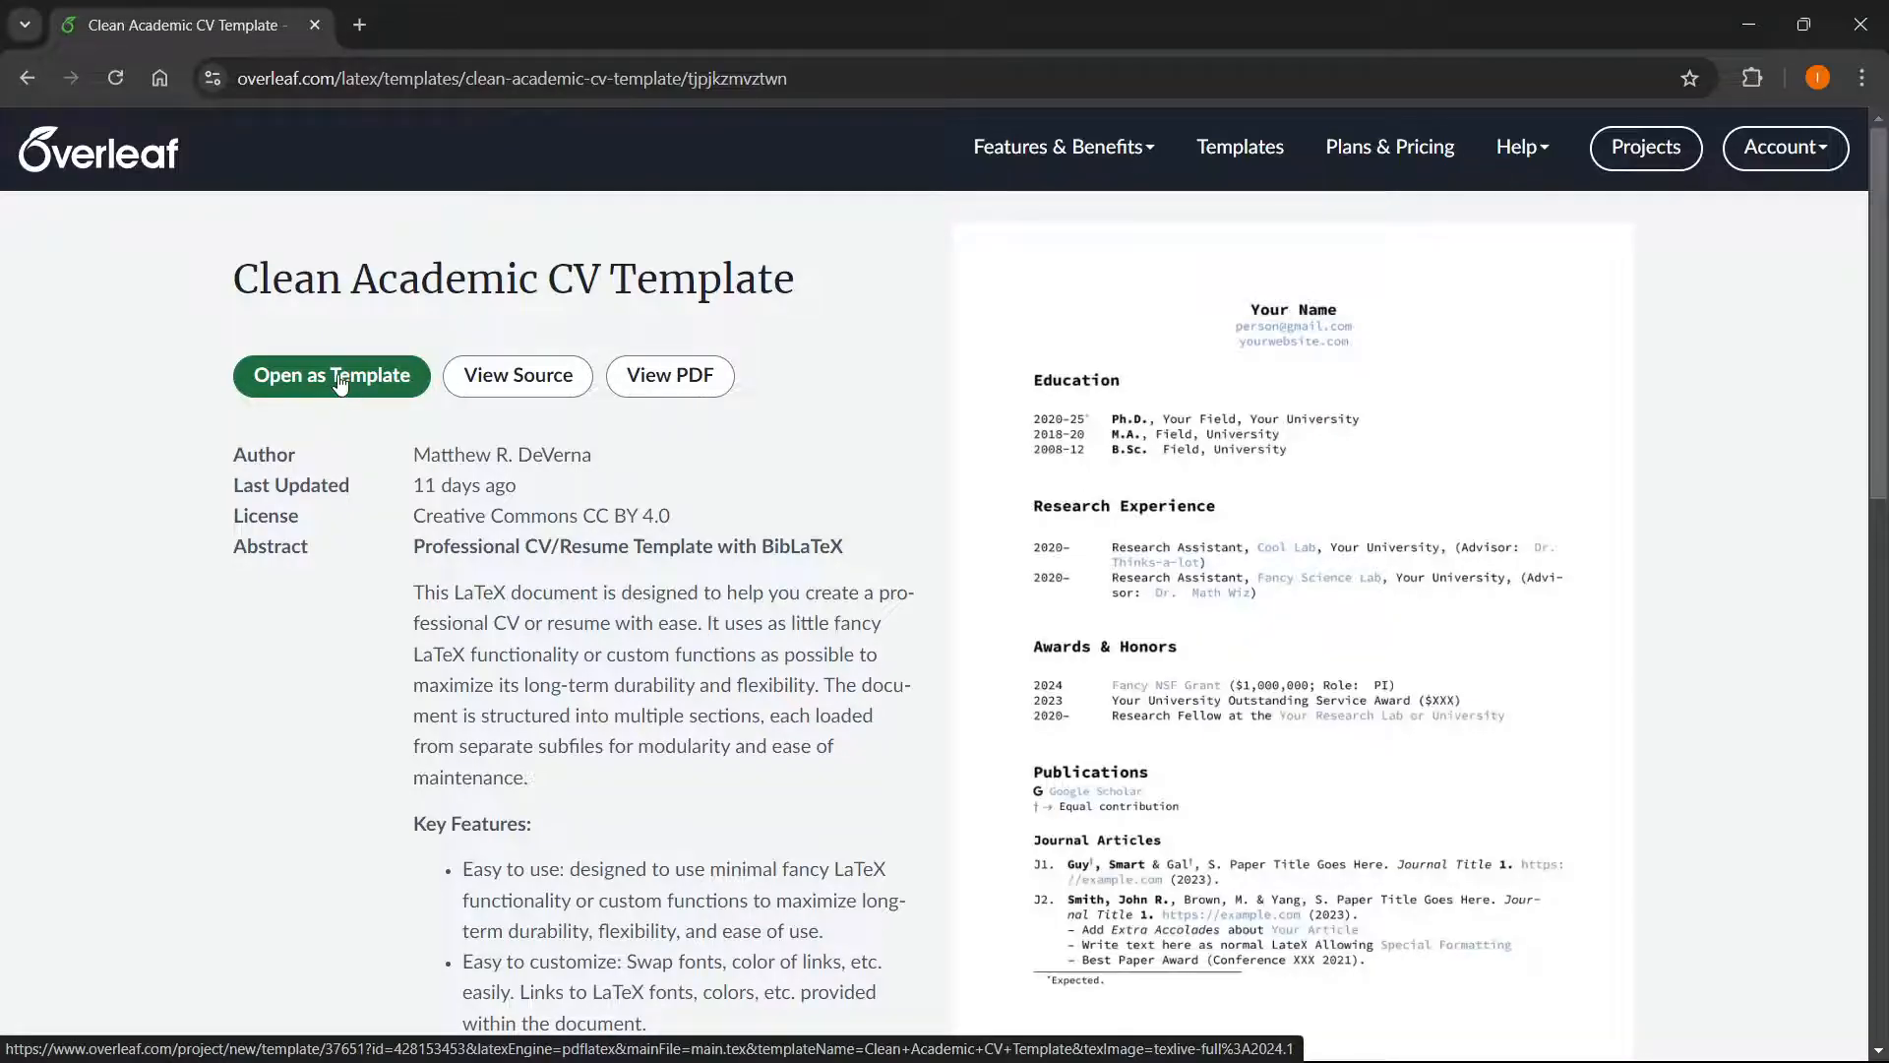
click(305, 386)
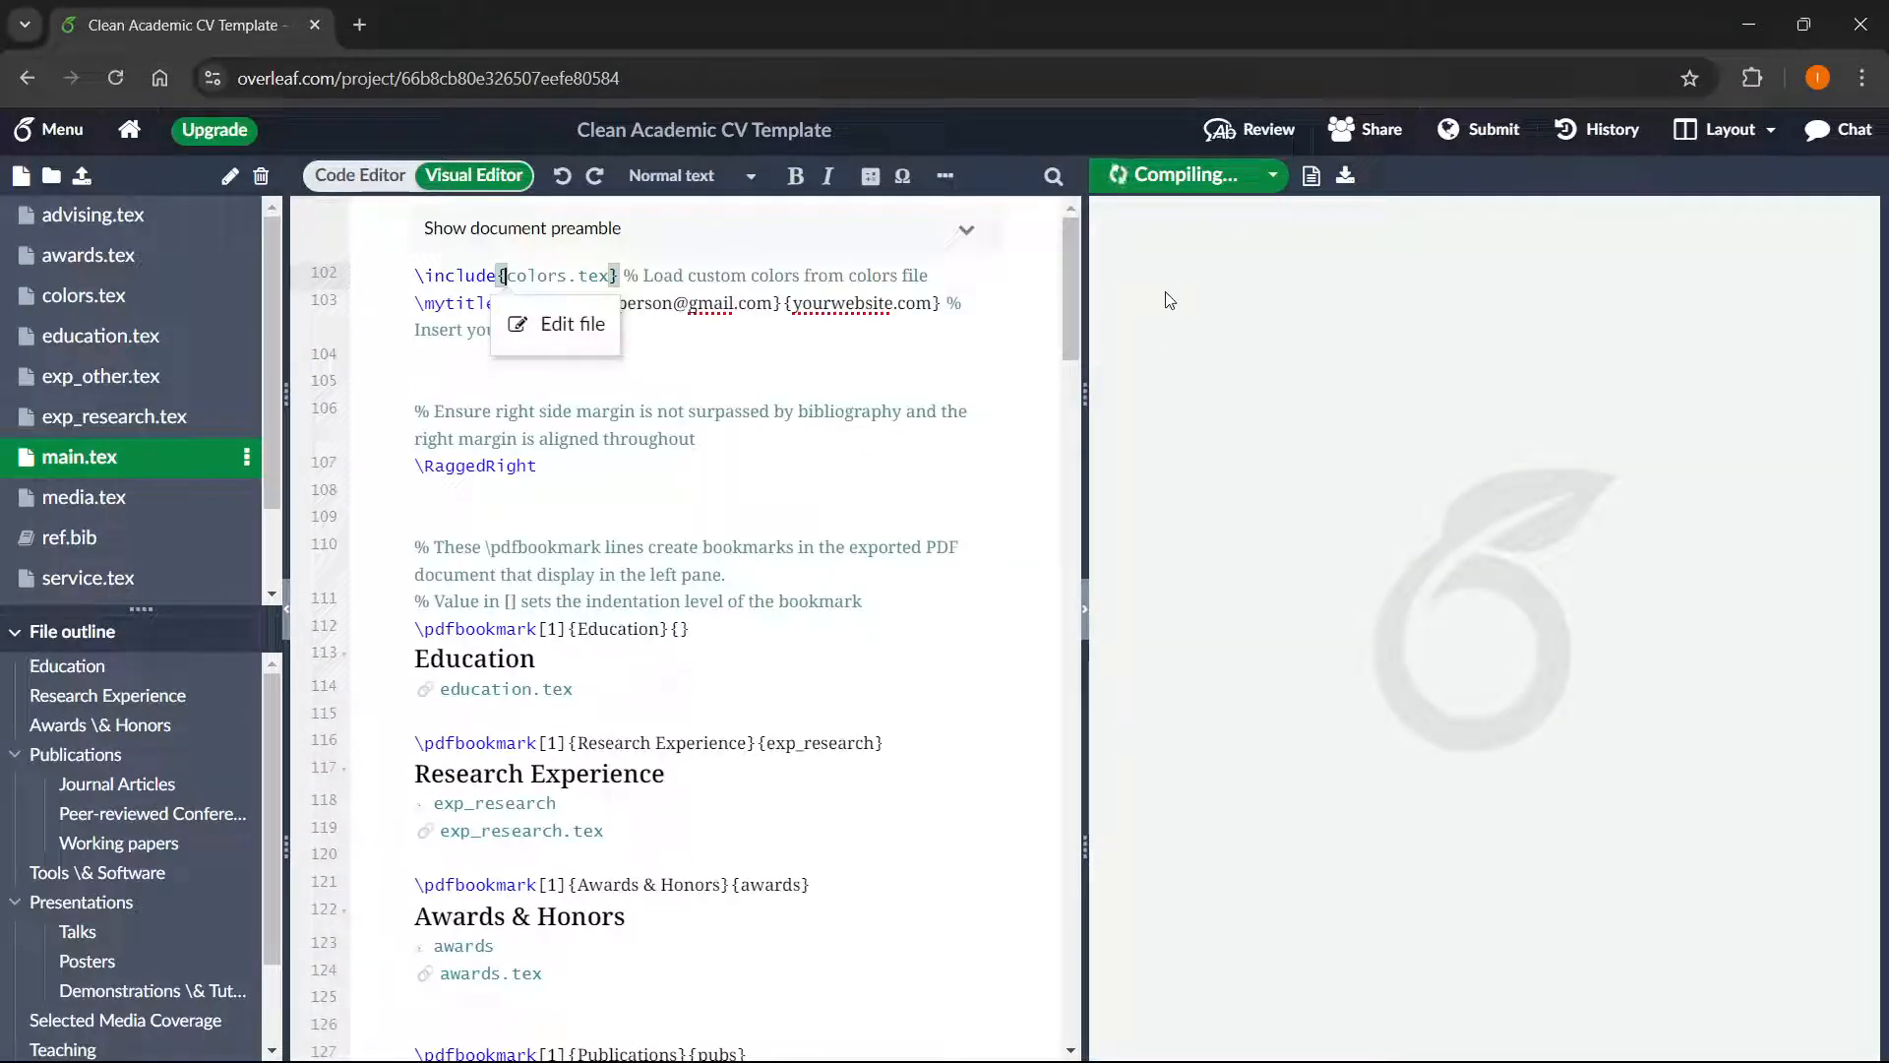
- Look through the compiled CV's pages, then view the source in the Code Editor and return to the Visual Editor
click(698, 382)
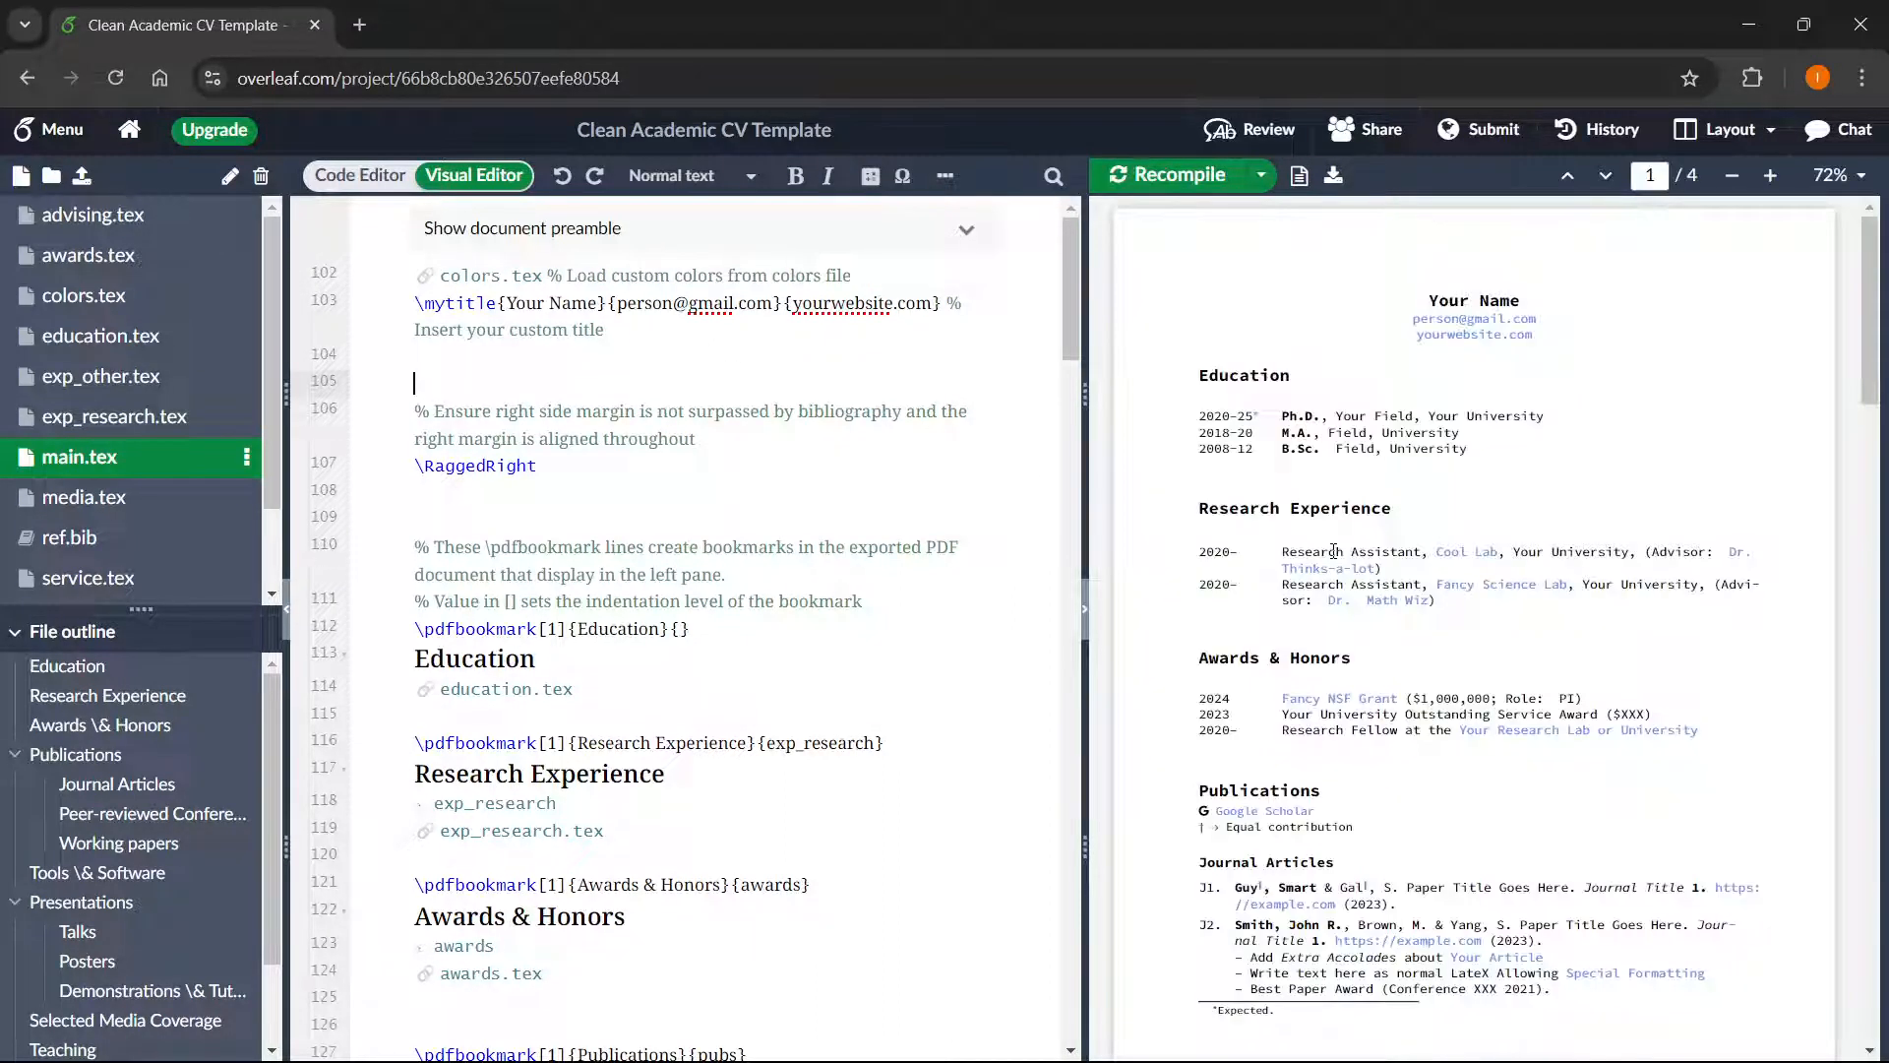
scroll(1354, 504, down, 20)
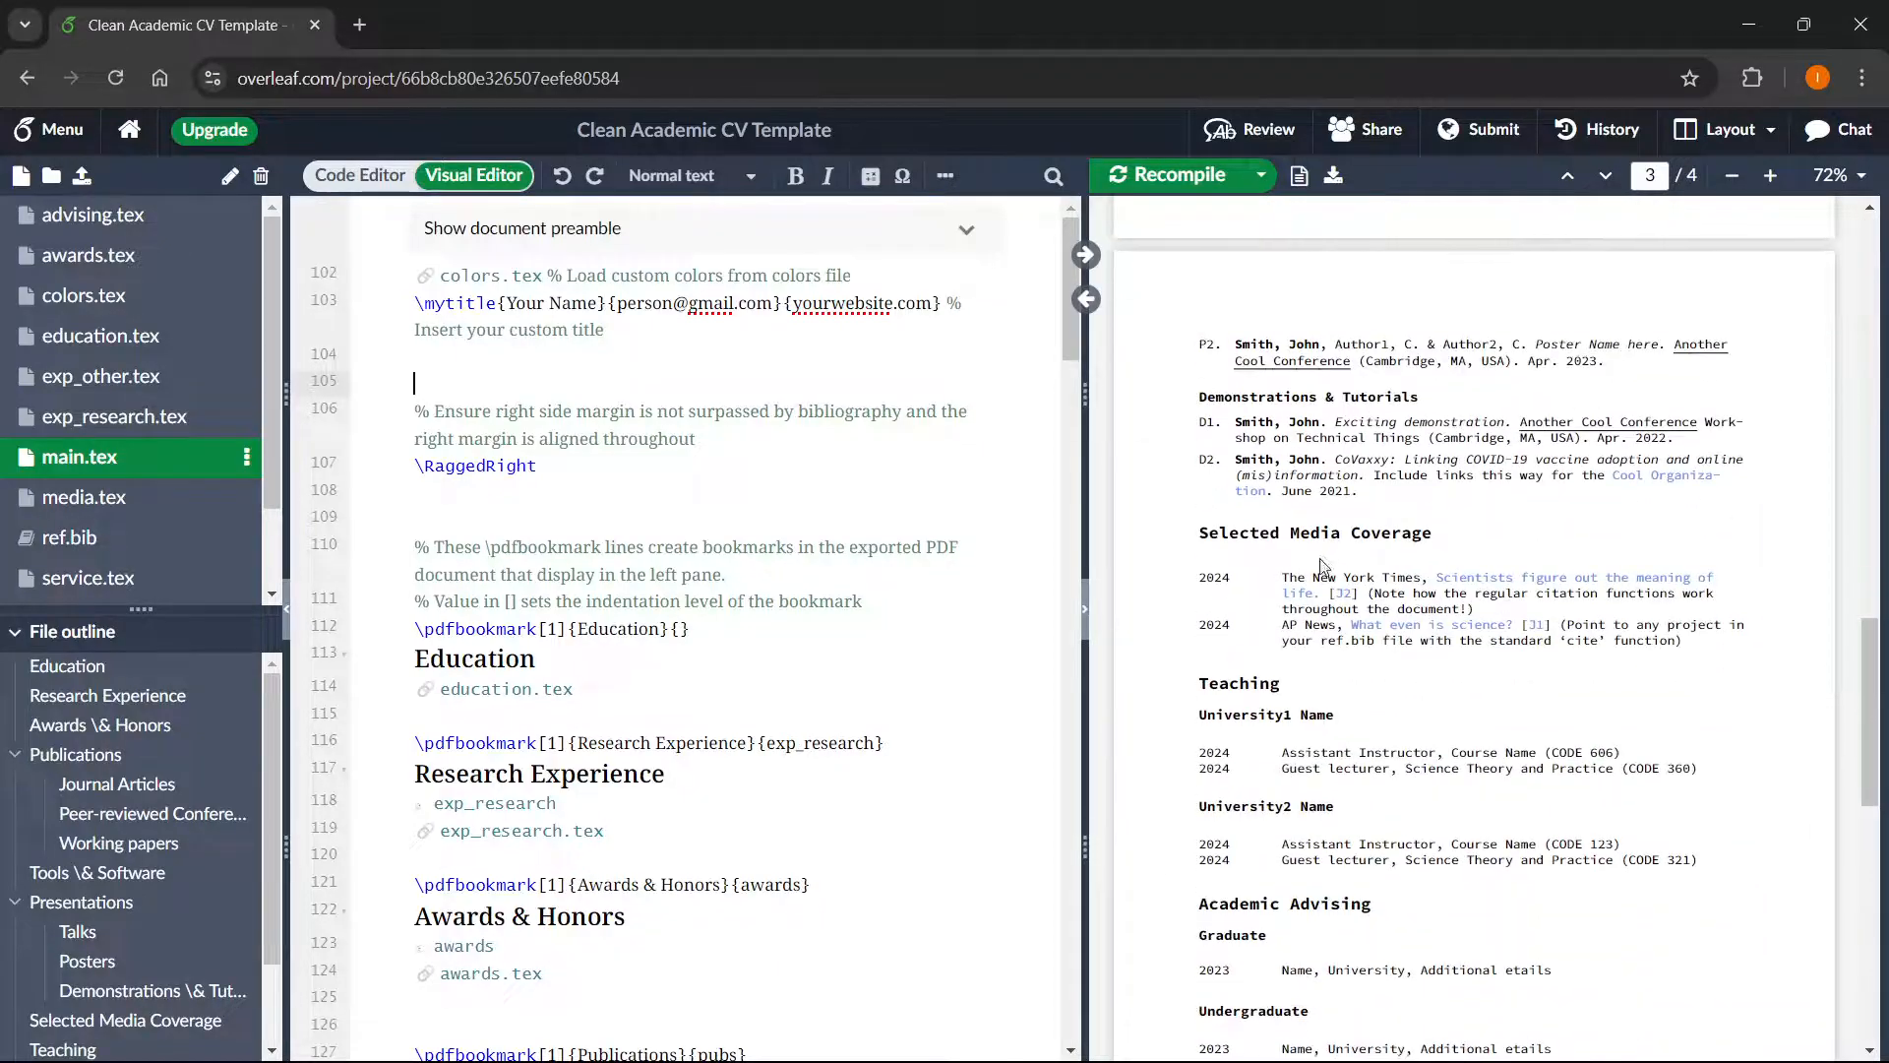
scroll(1309, 568, up, 20)
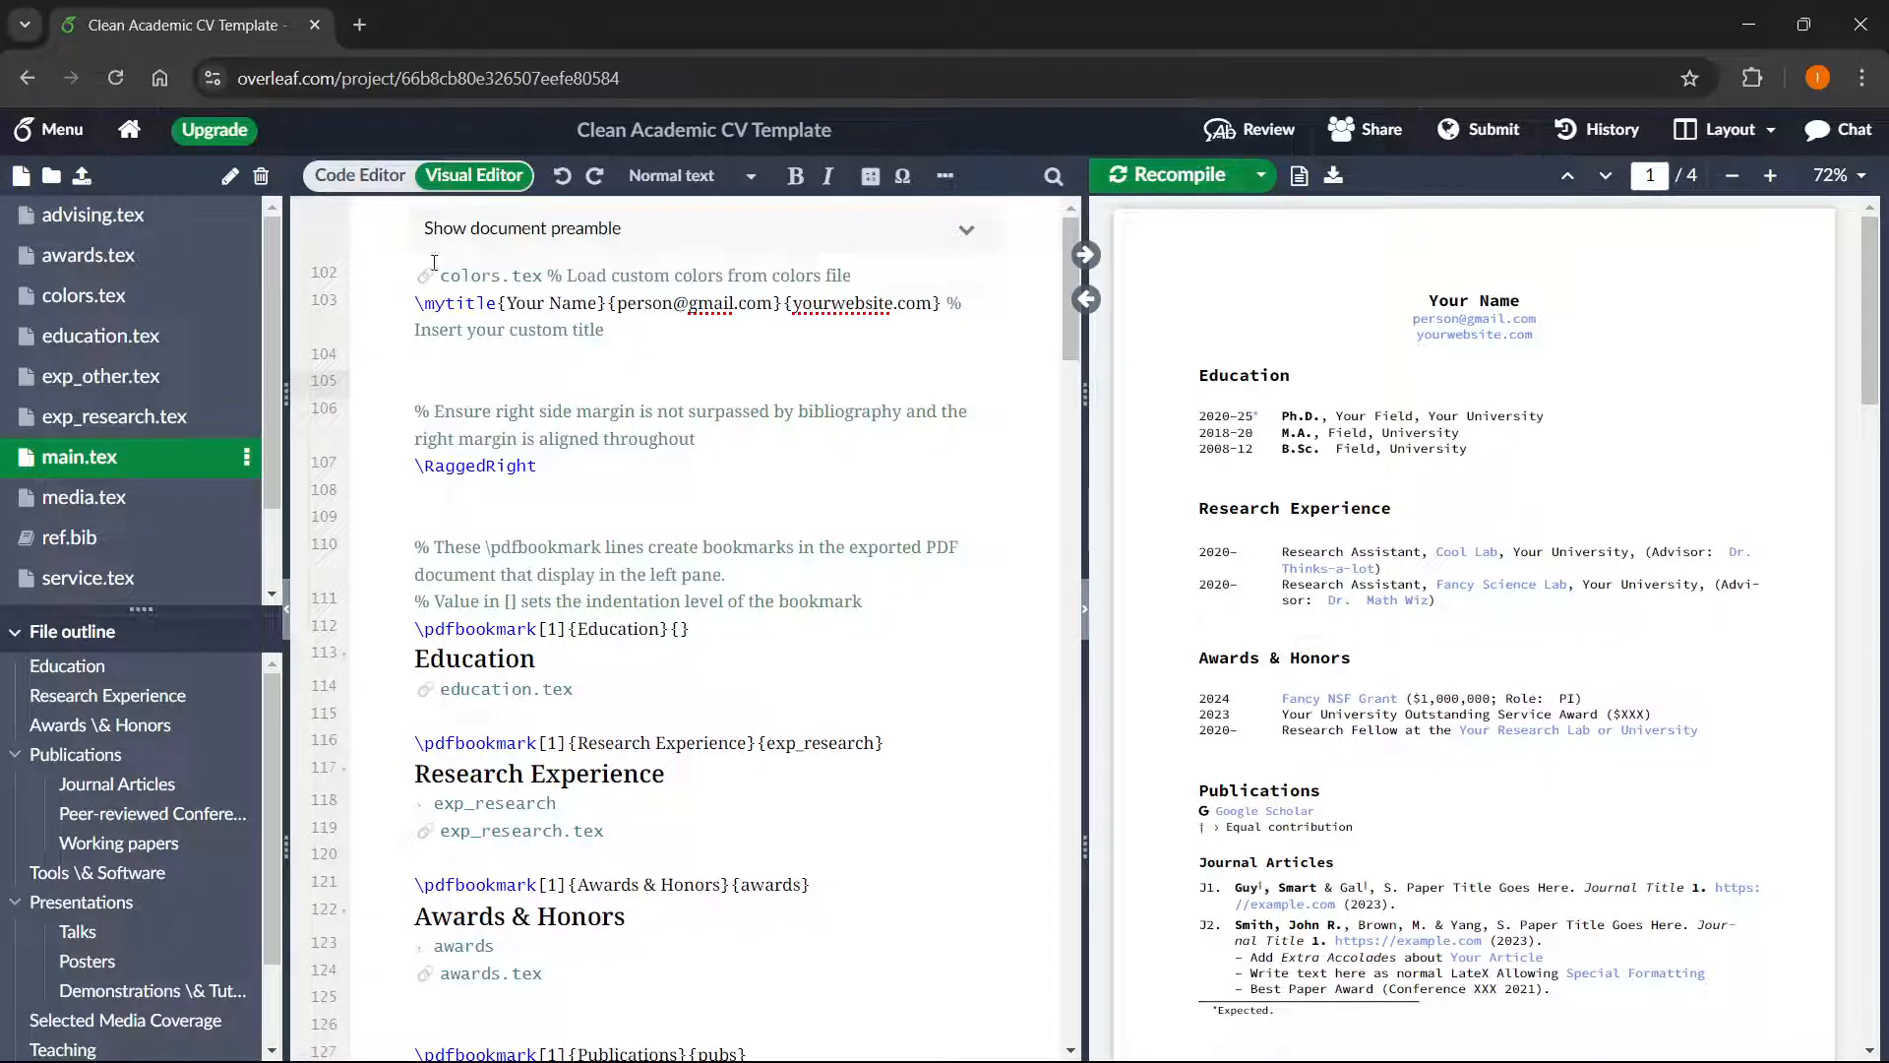
click(334, 184)
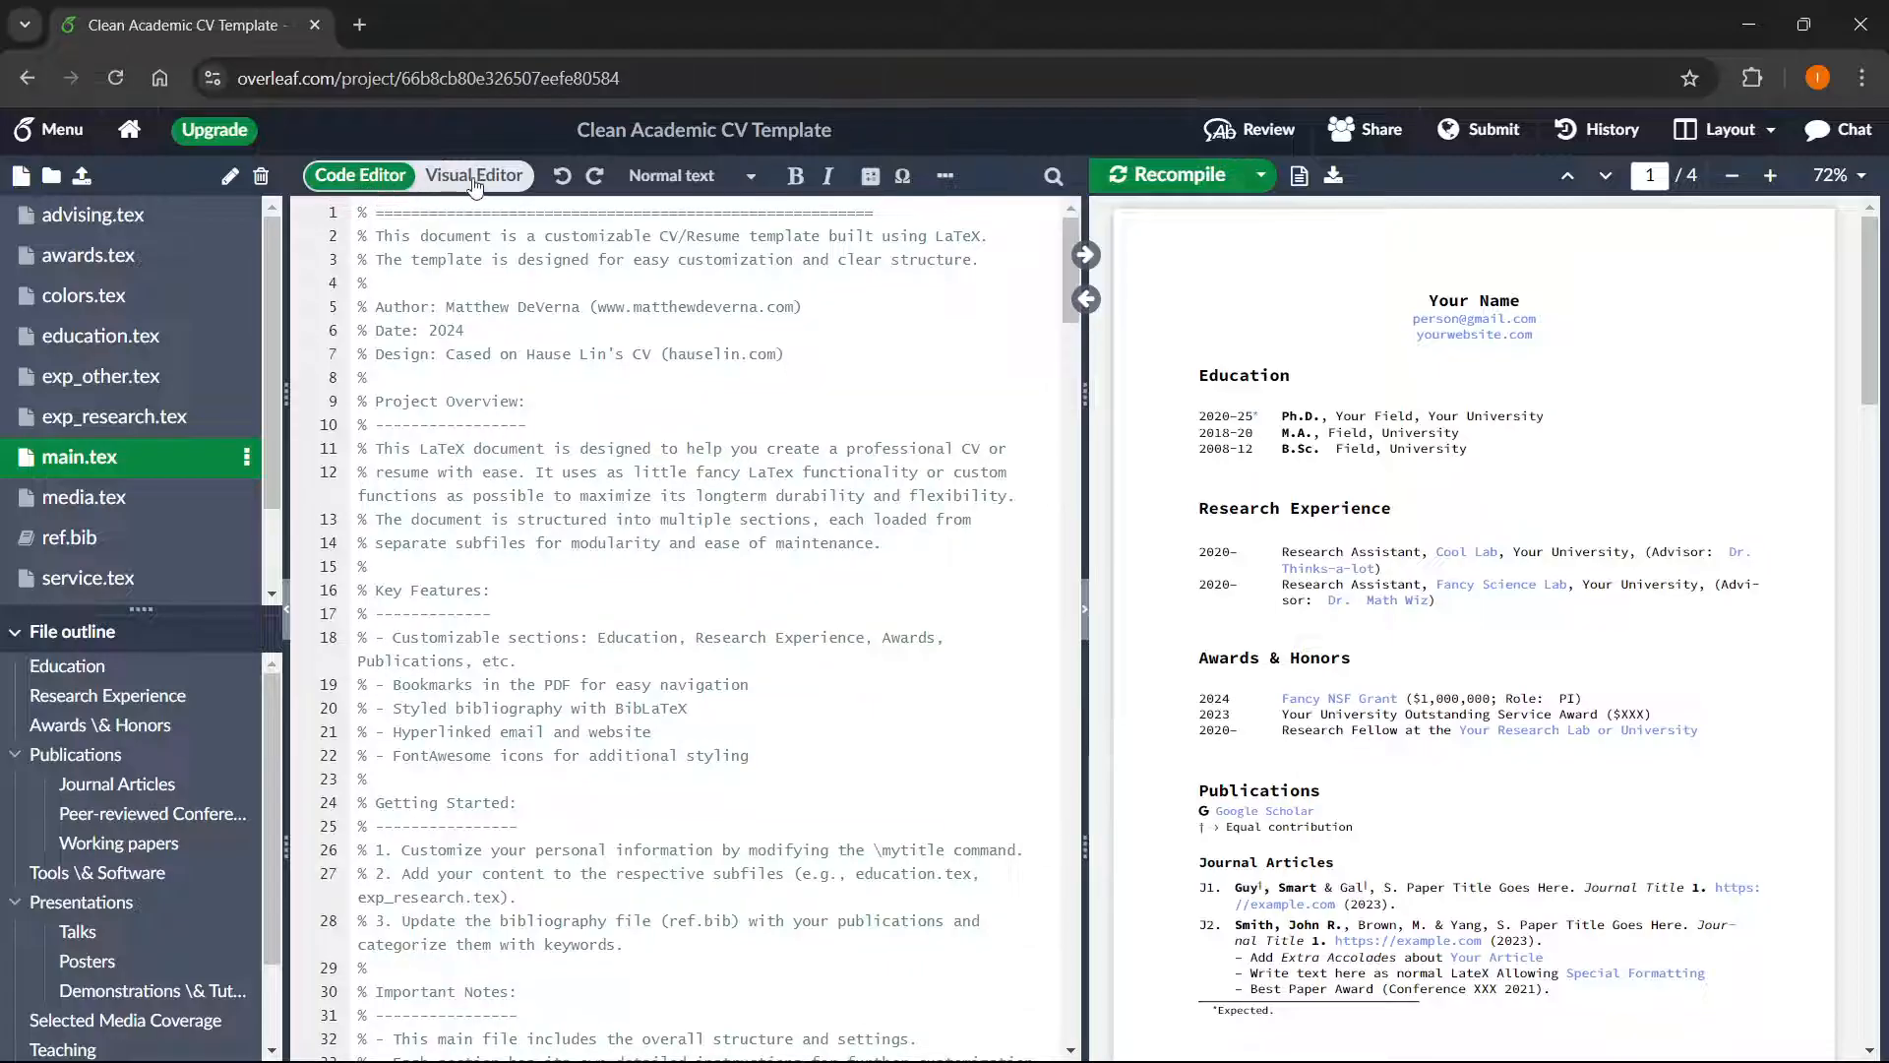
click(475, 179)
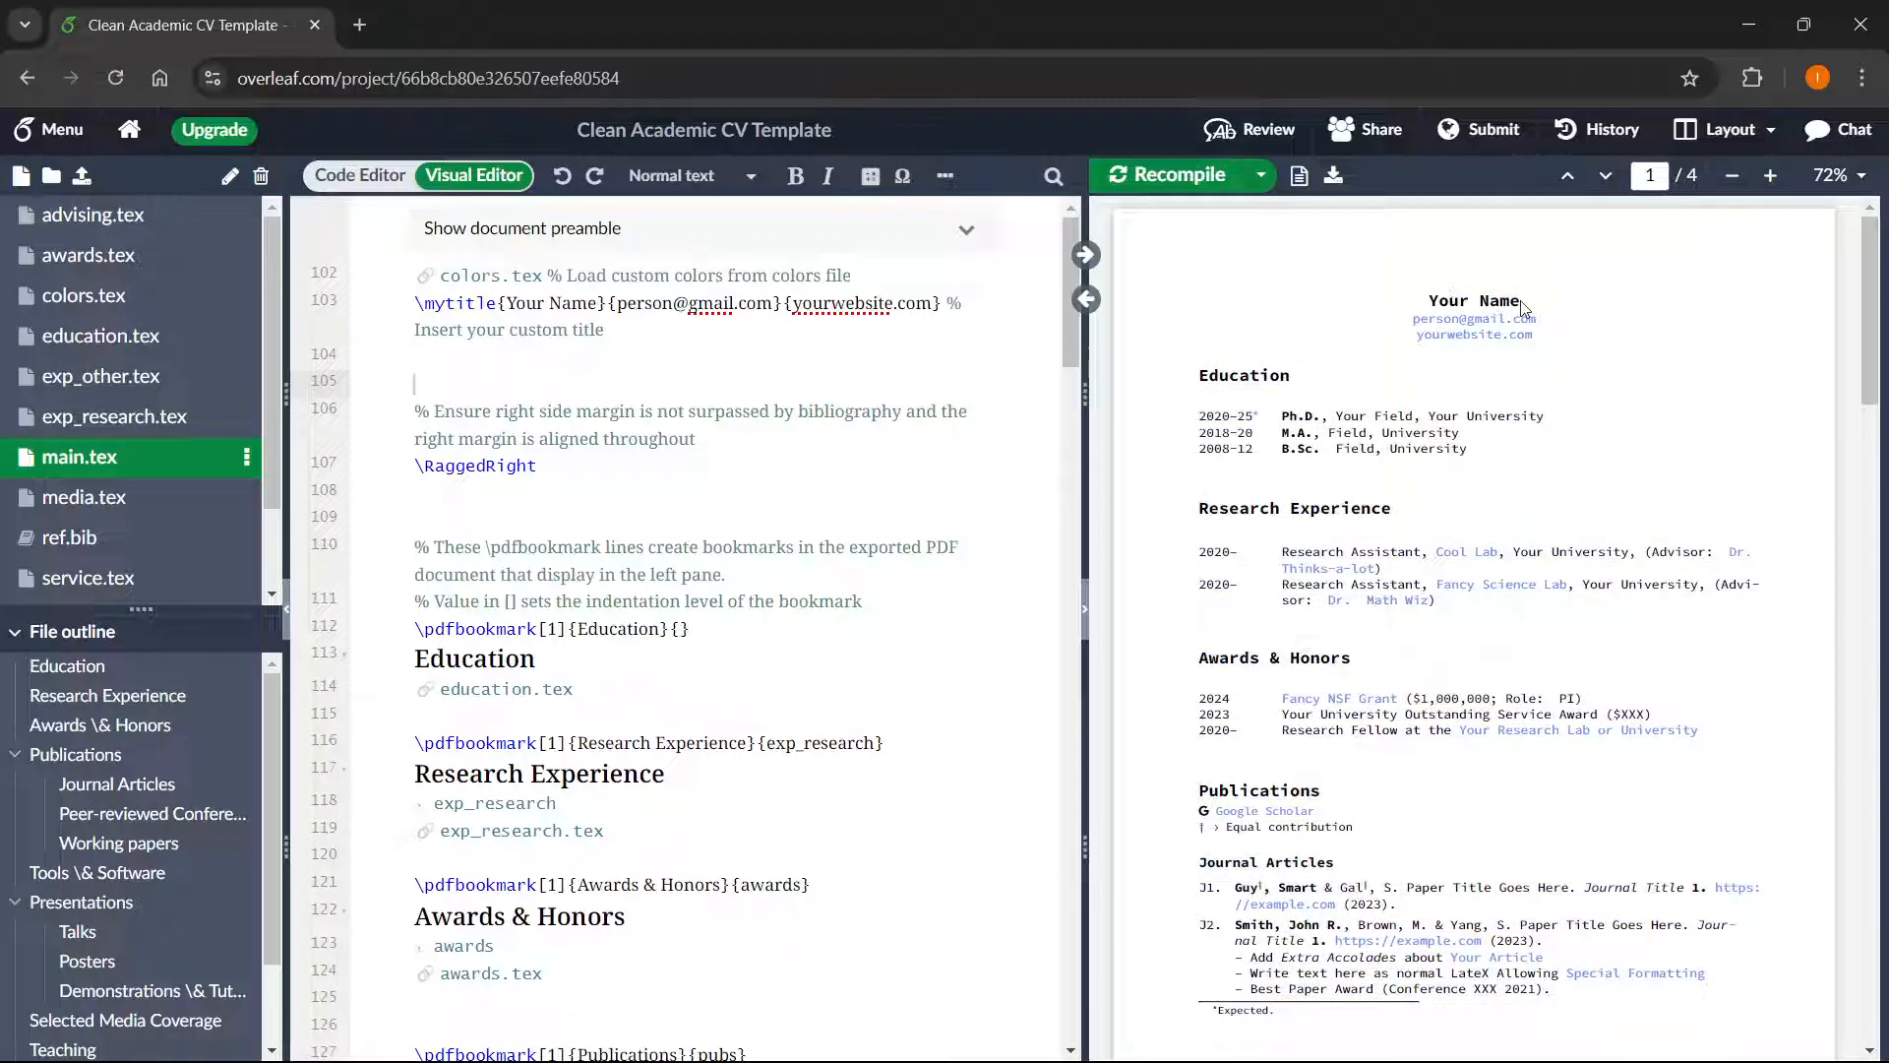
- Highlight the name heading in the PDF preview and locate its source line in main.tex
drag(1522, 307, 1417, 306)
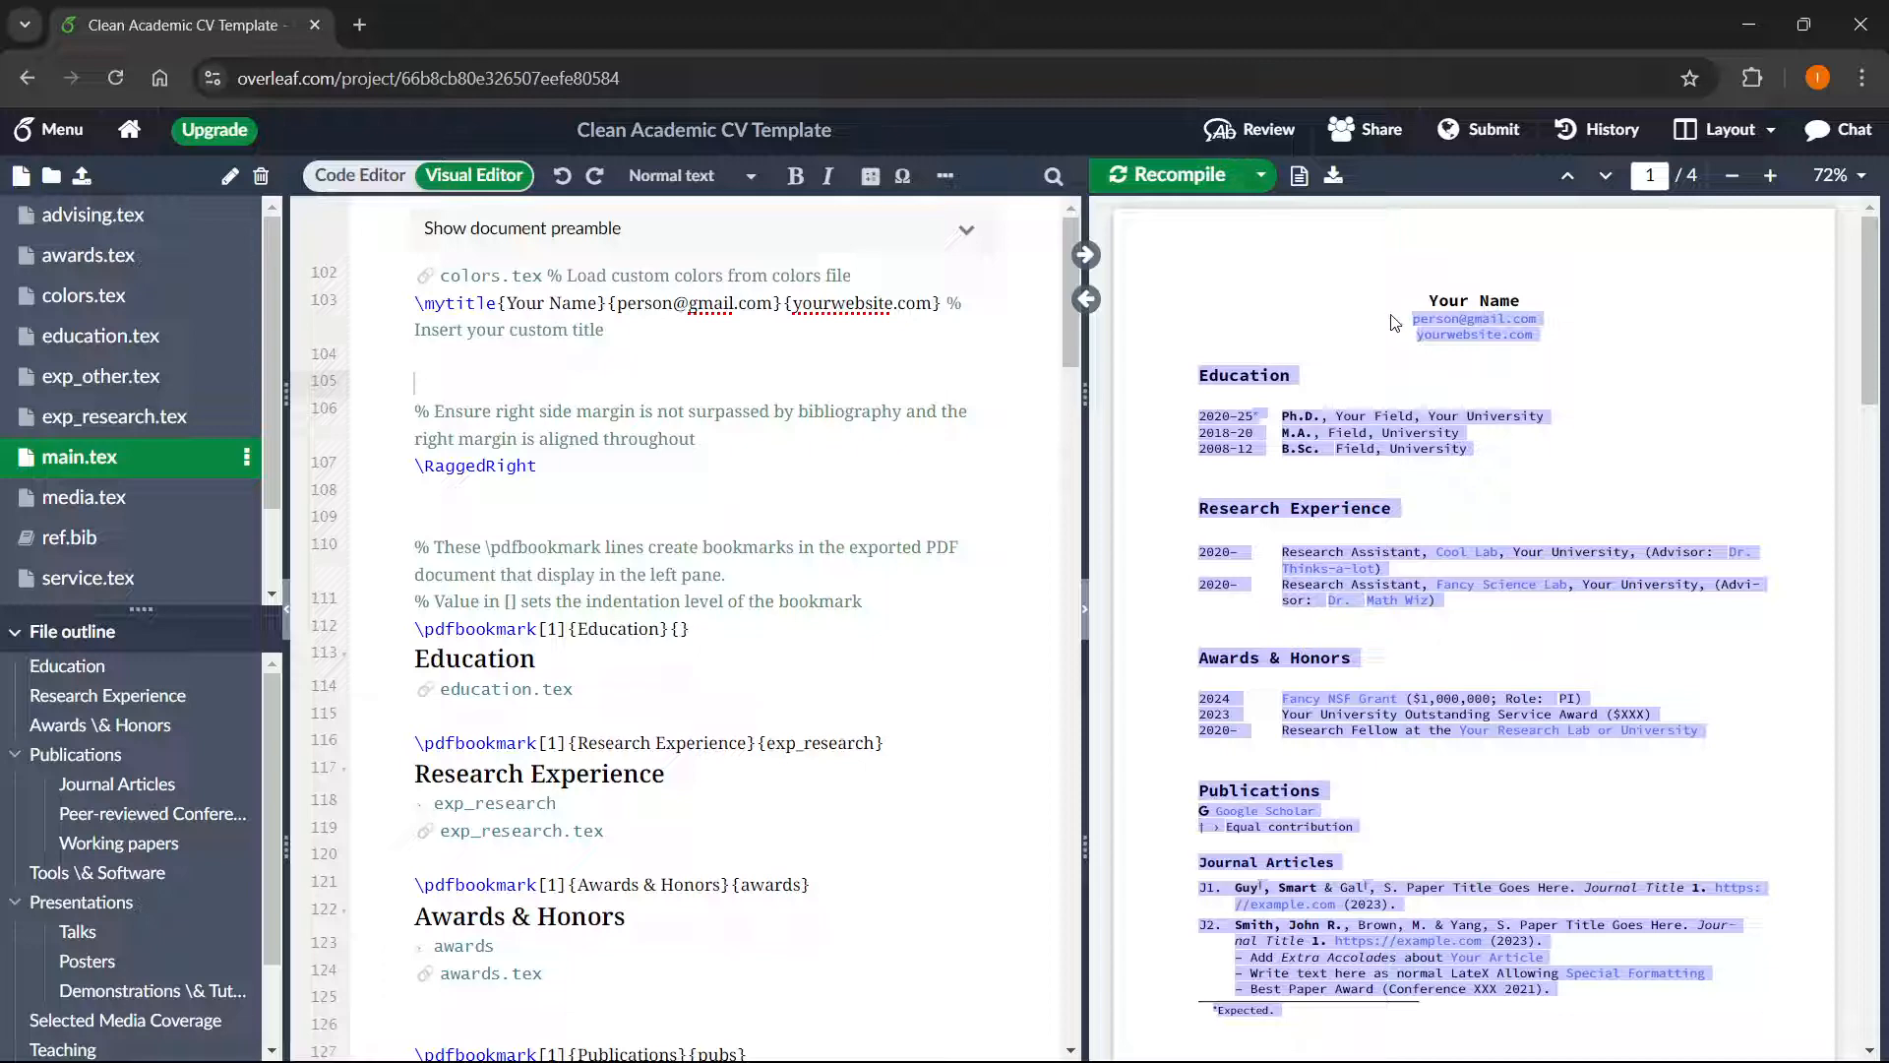
drag(1429, 302, 1870, 300)
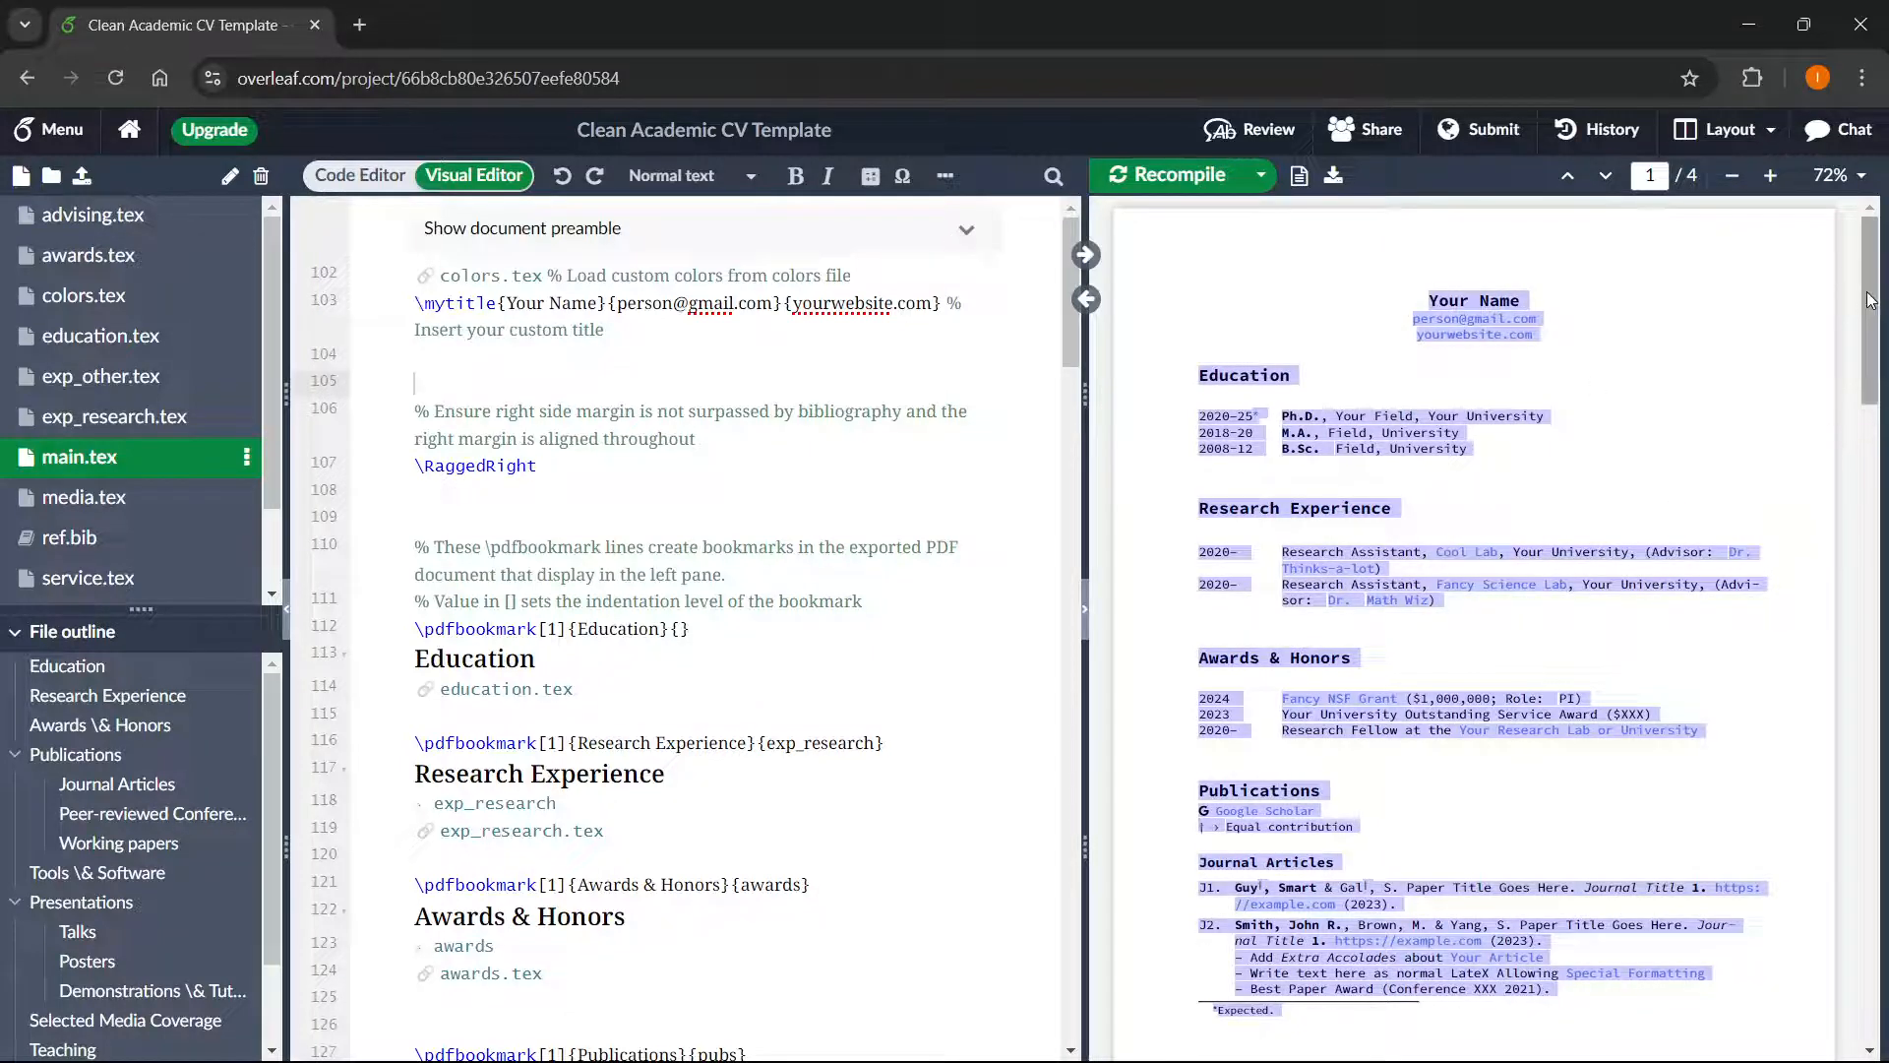
click(1521, 323)
double_click(1498, 300)
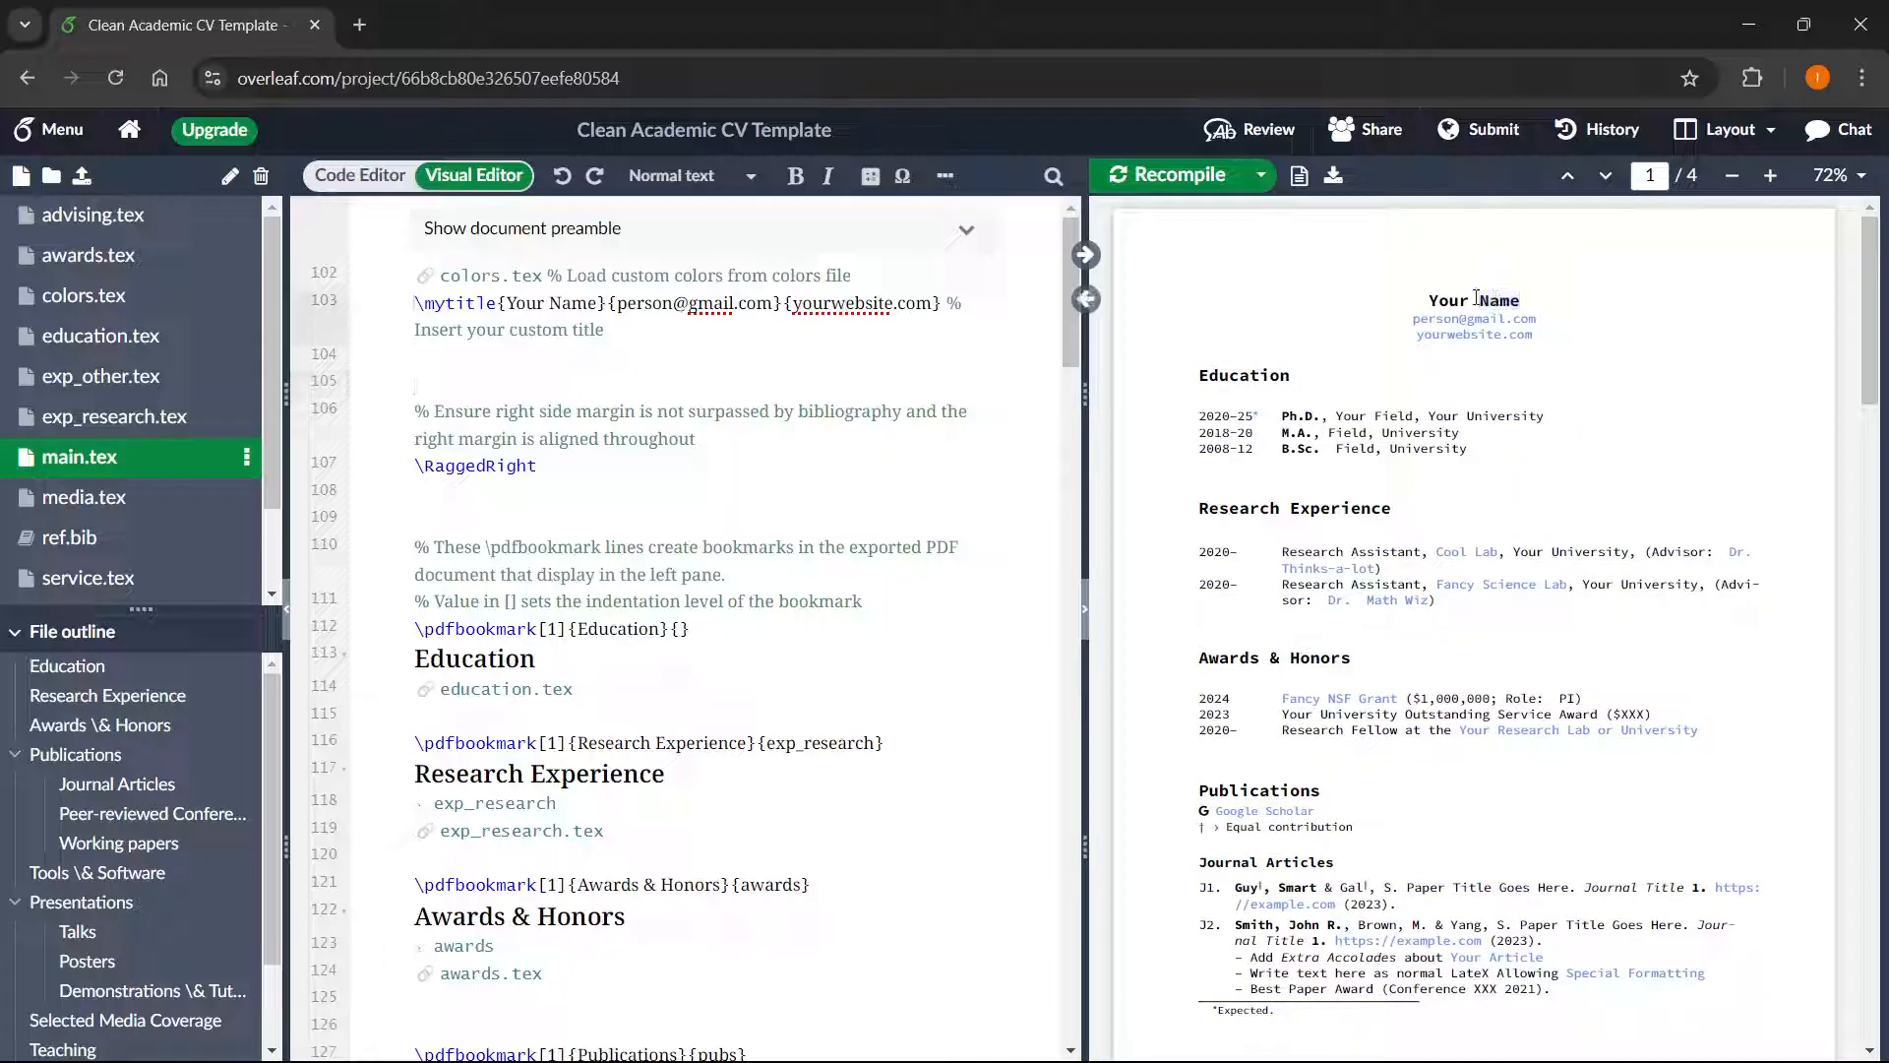
drag(1429, 300, 1538, 304)
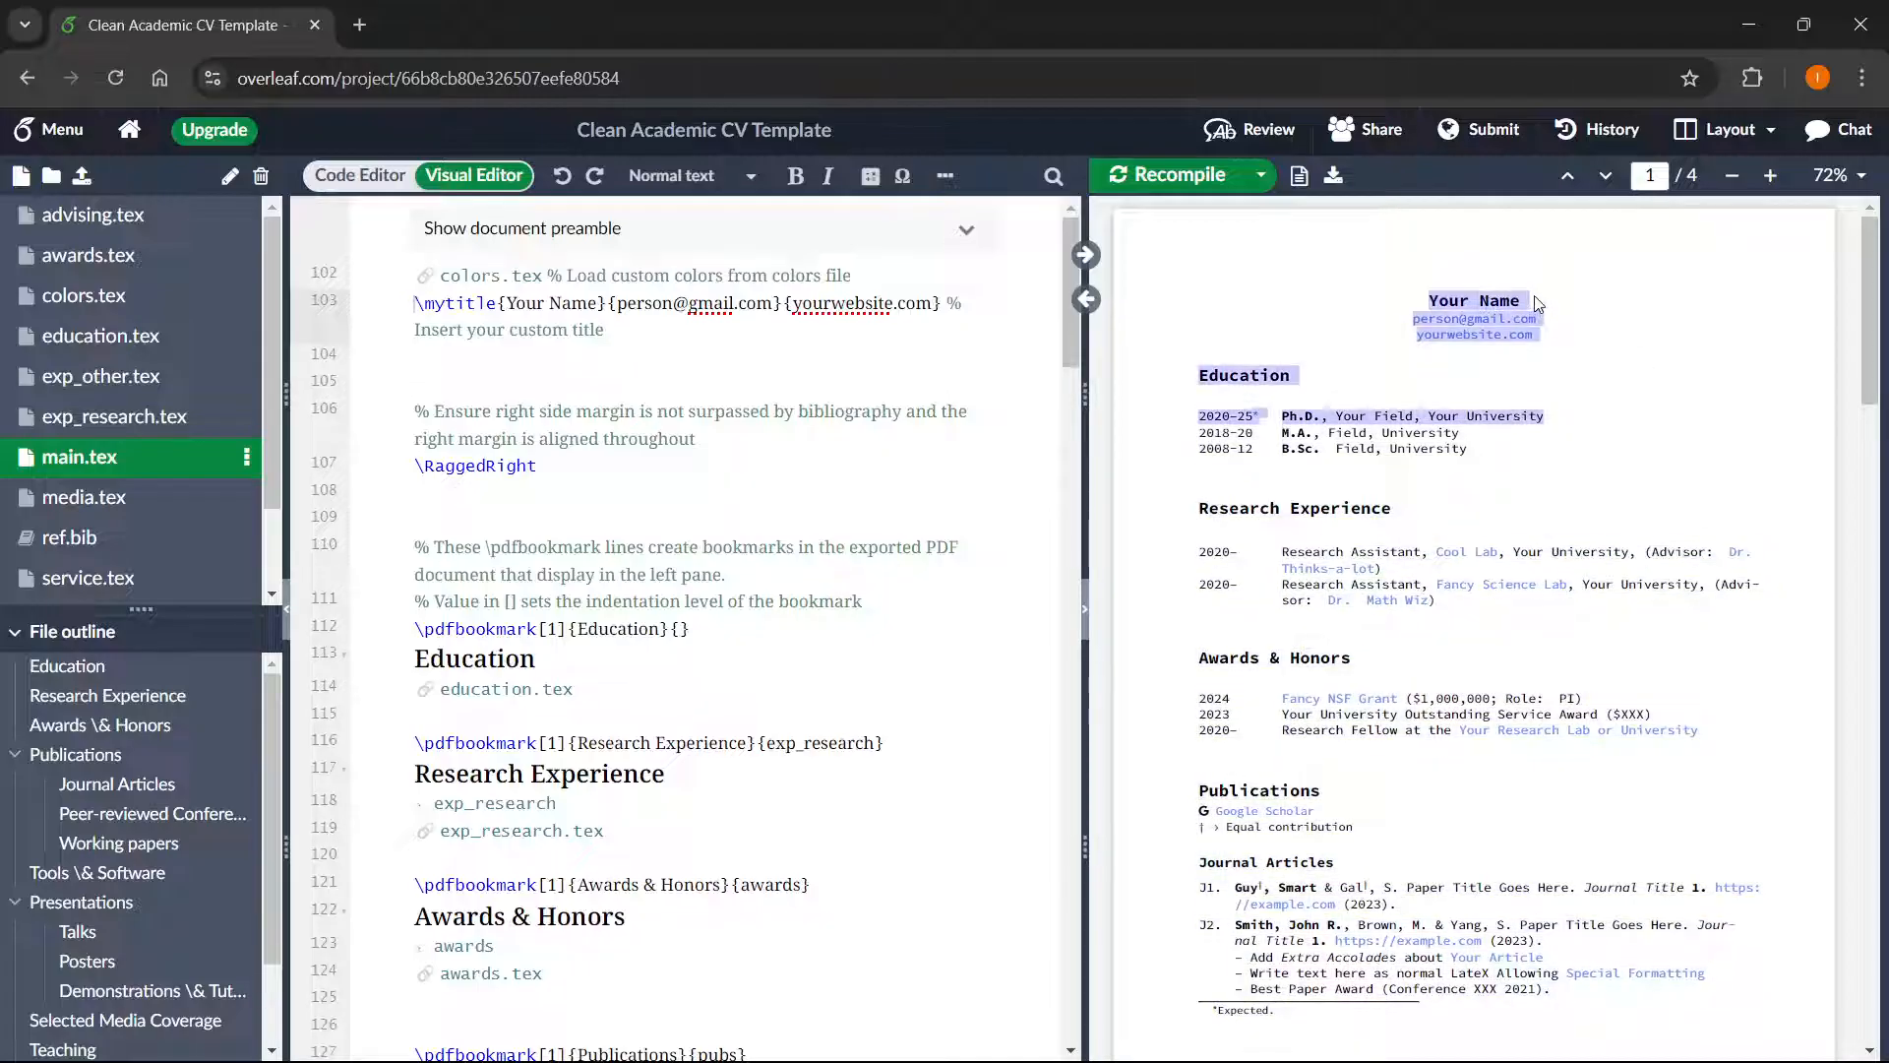
click(1529, 303)
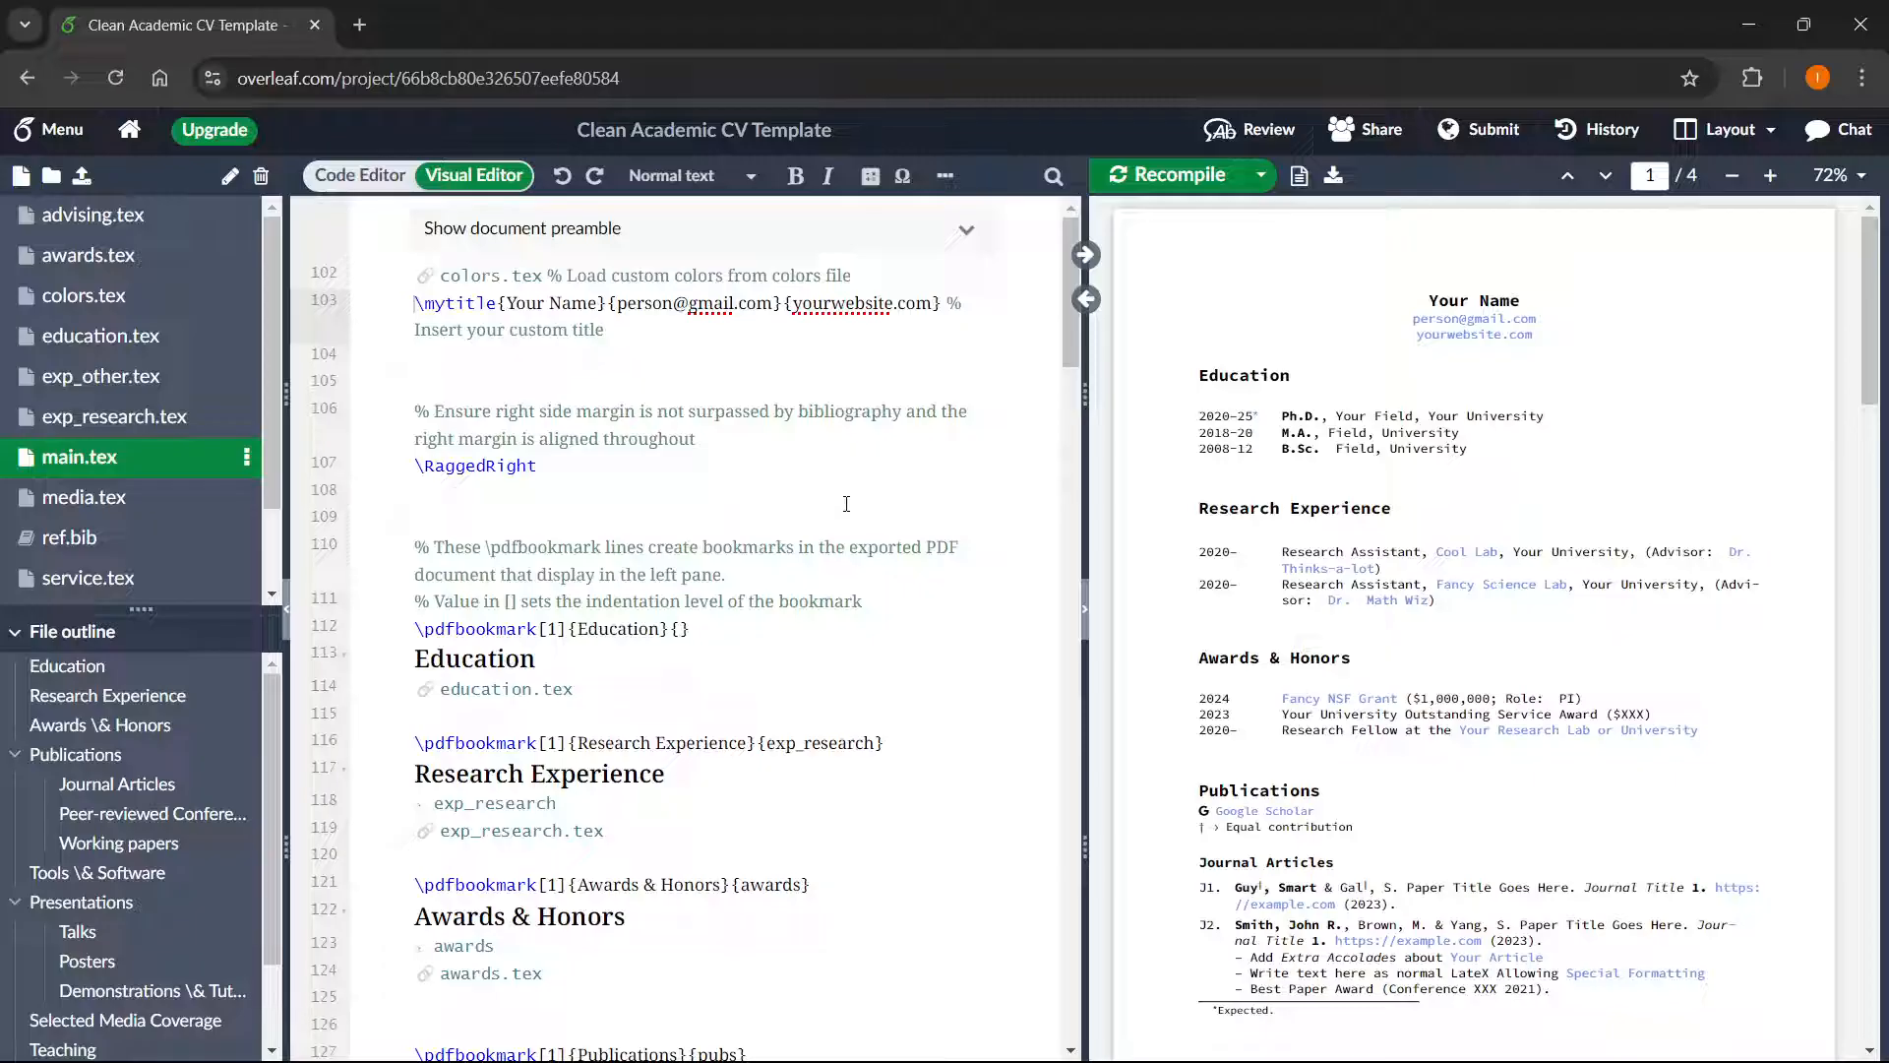
drag(1388, 370, 1494, 291)
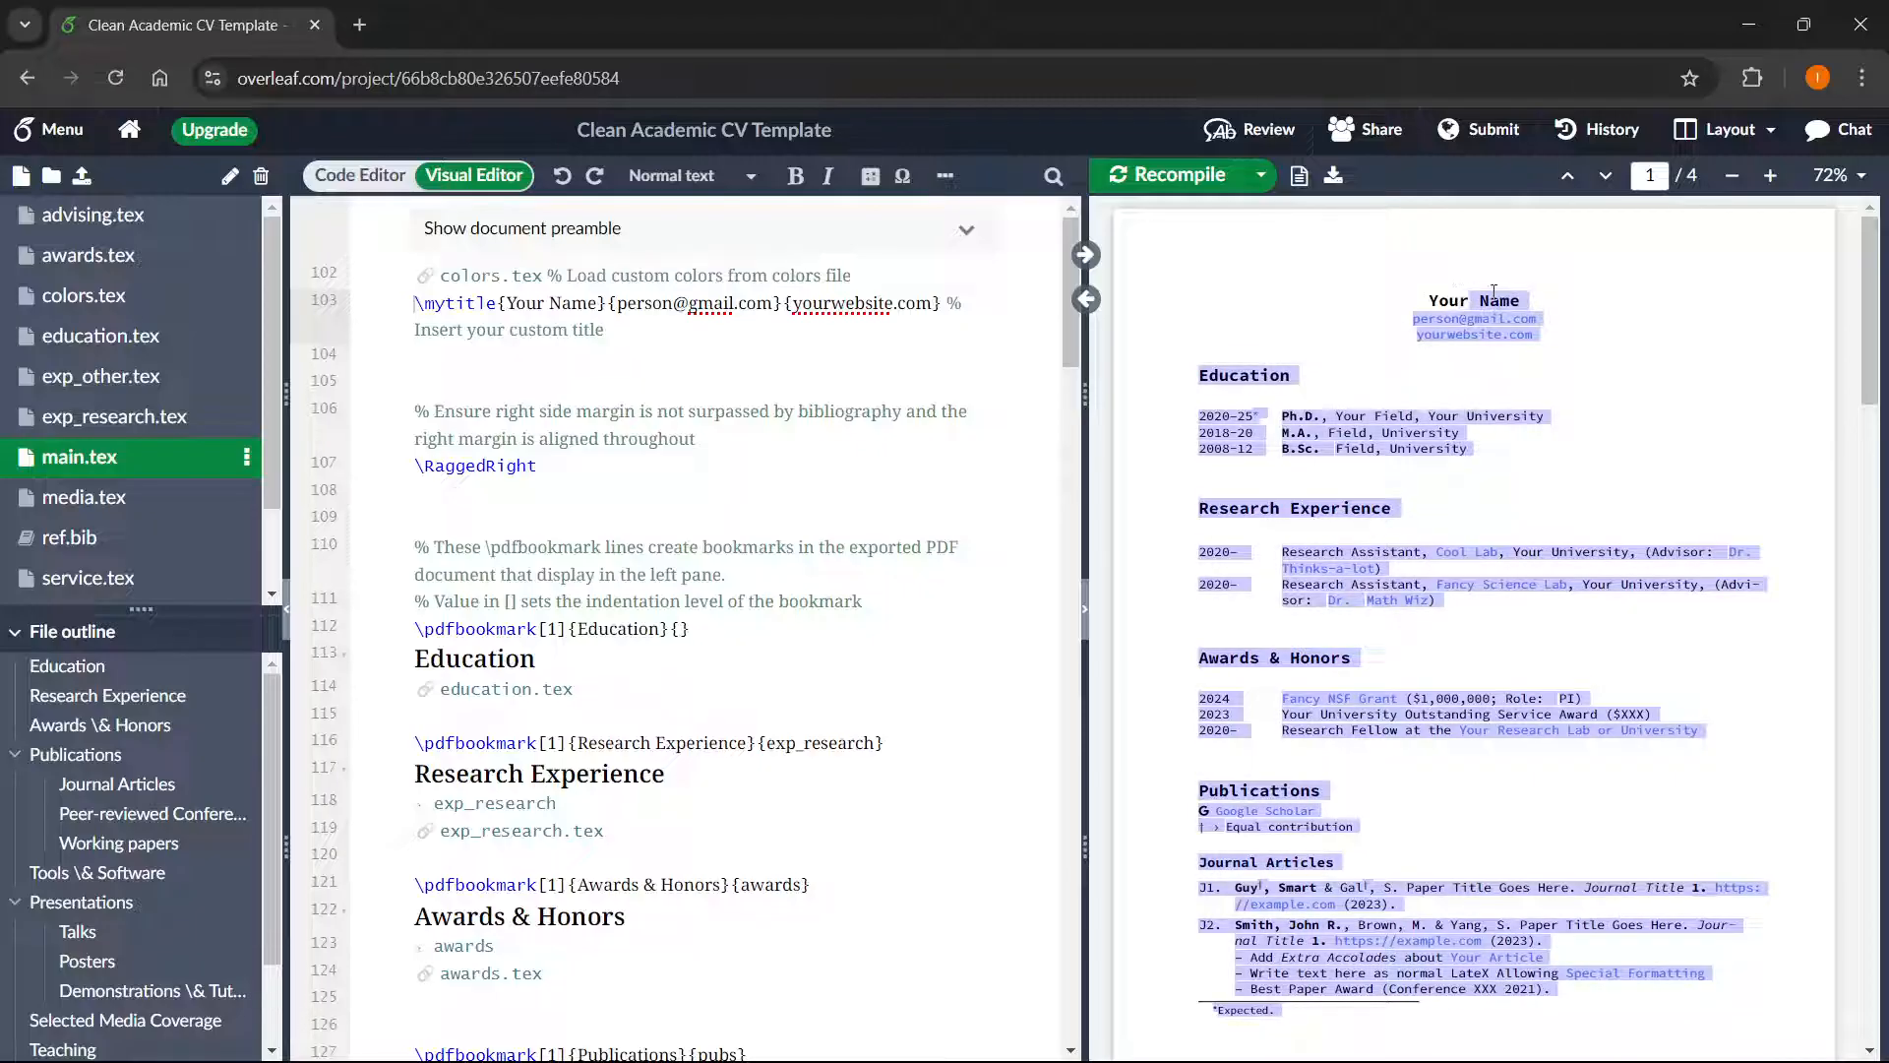
click(1494, 291)
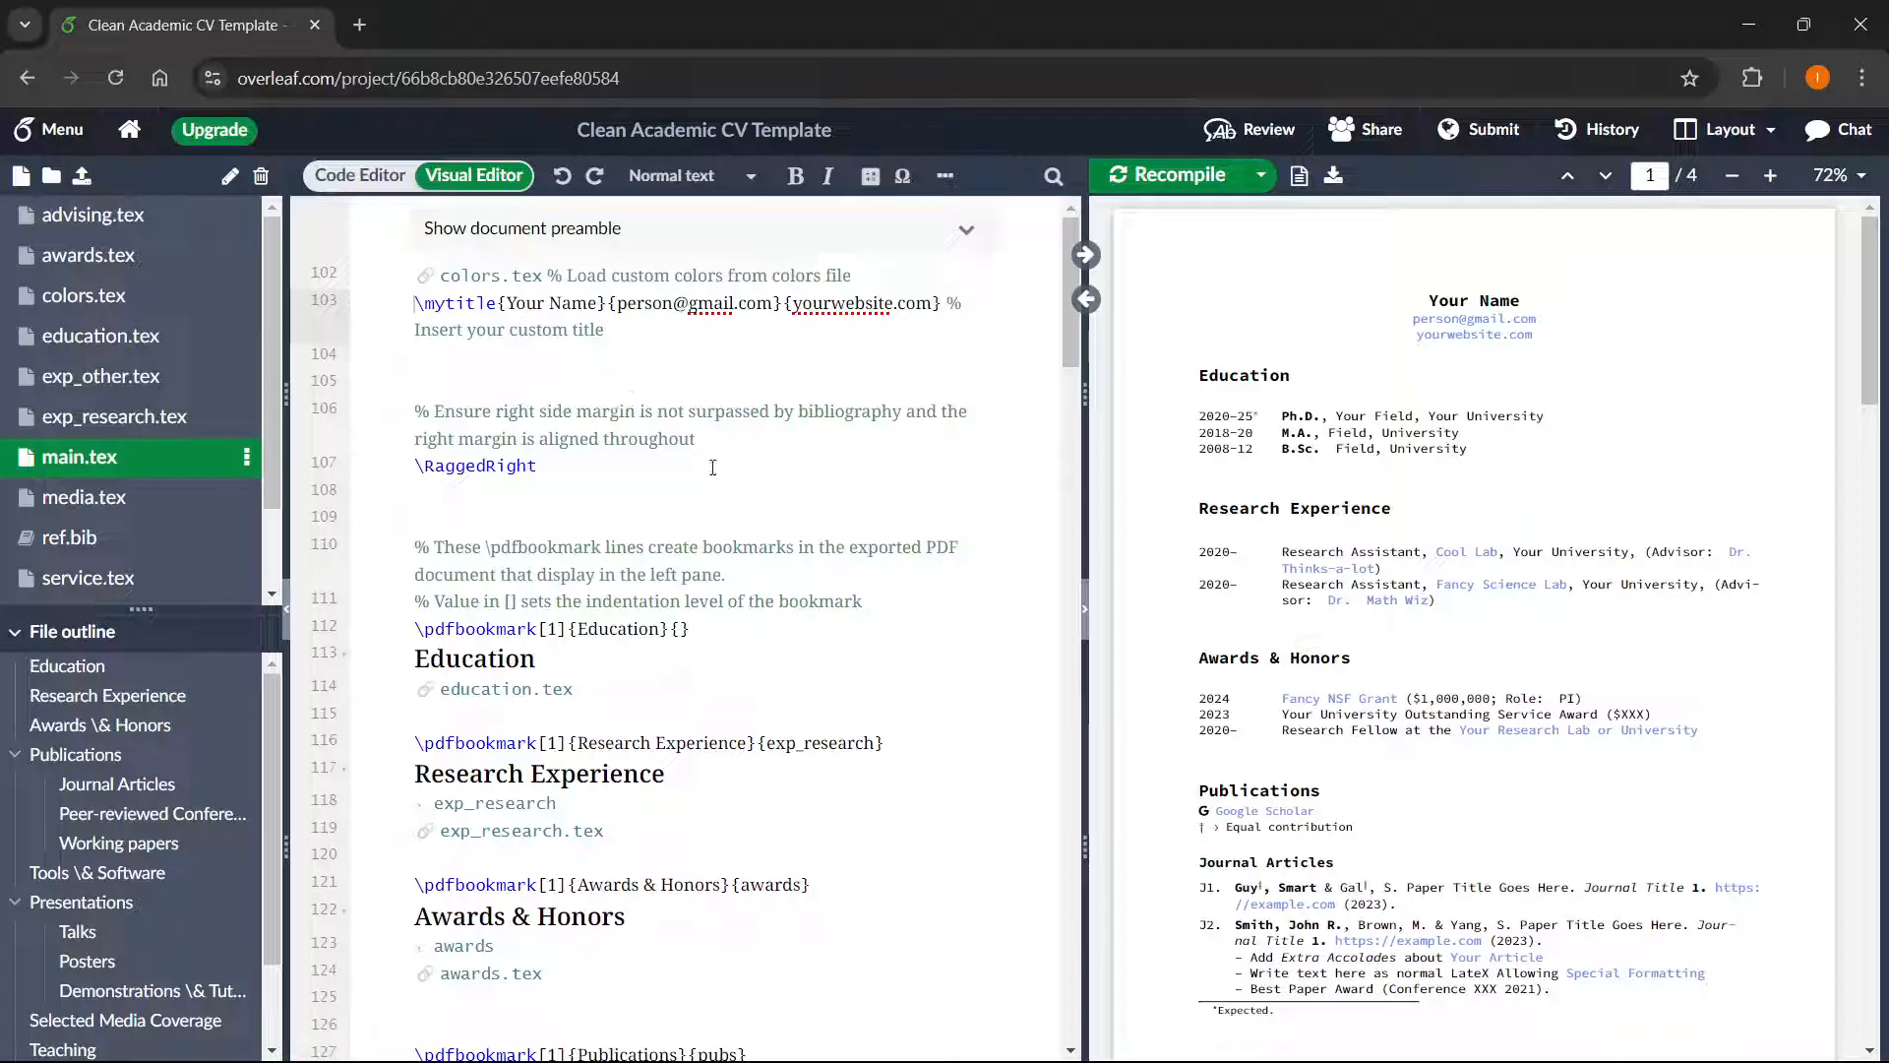
- Replace the placeholder name in the \mytitle line with InstantHowTo and recompile the PDF
drag(508, 303, 599, 305)
text(InstantHowT)
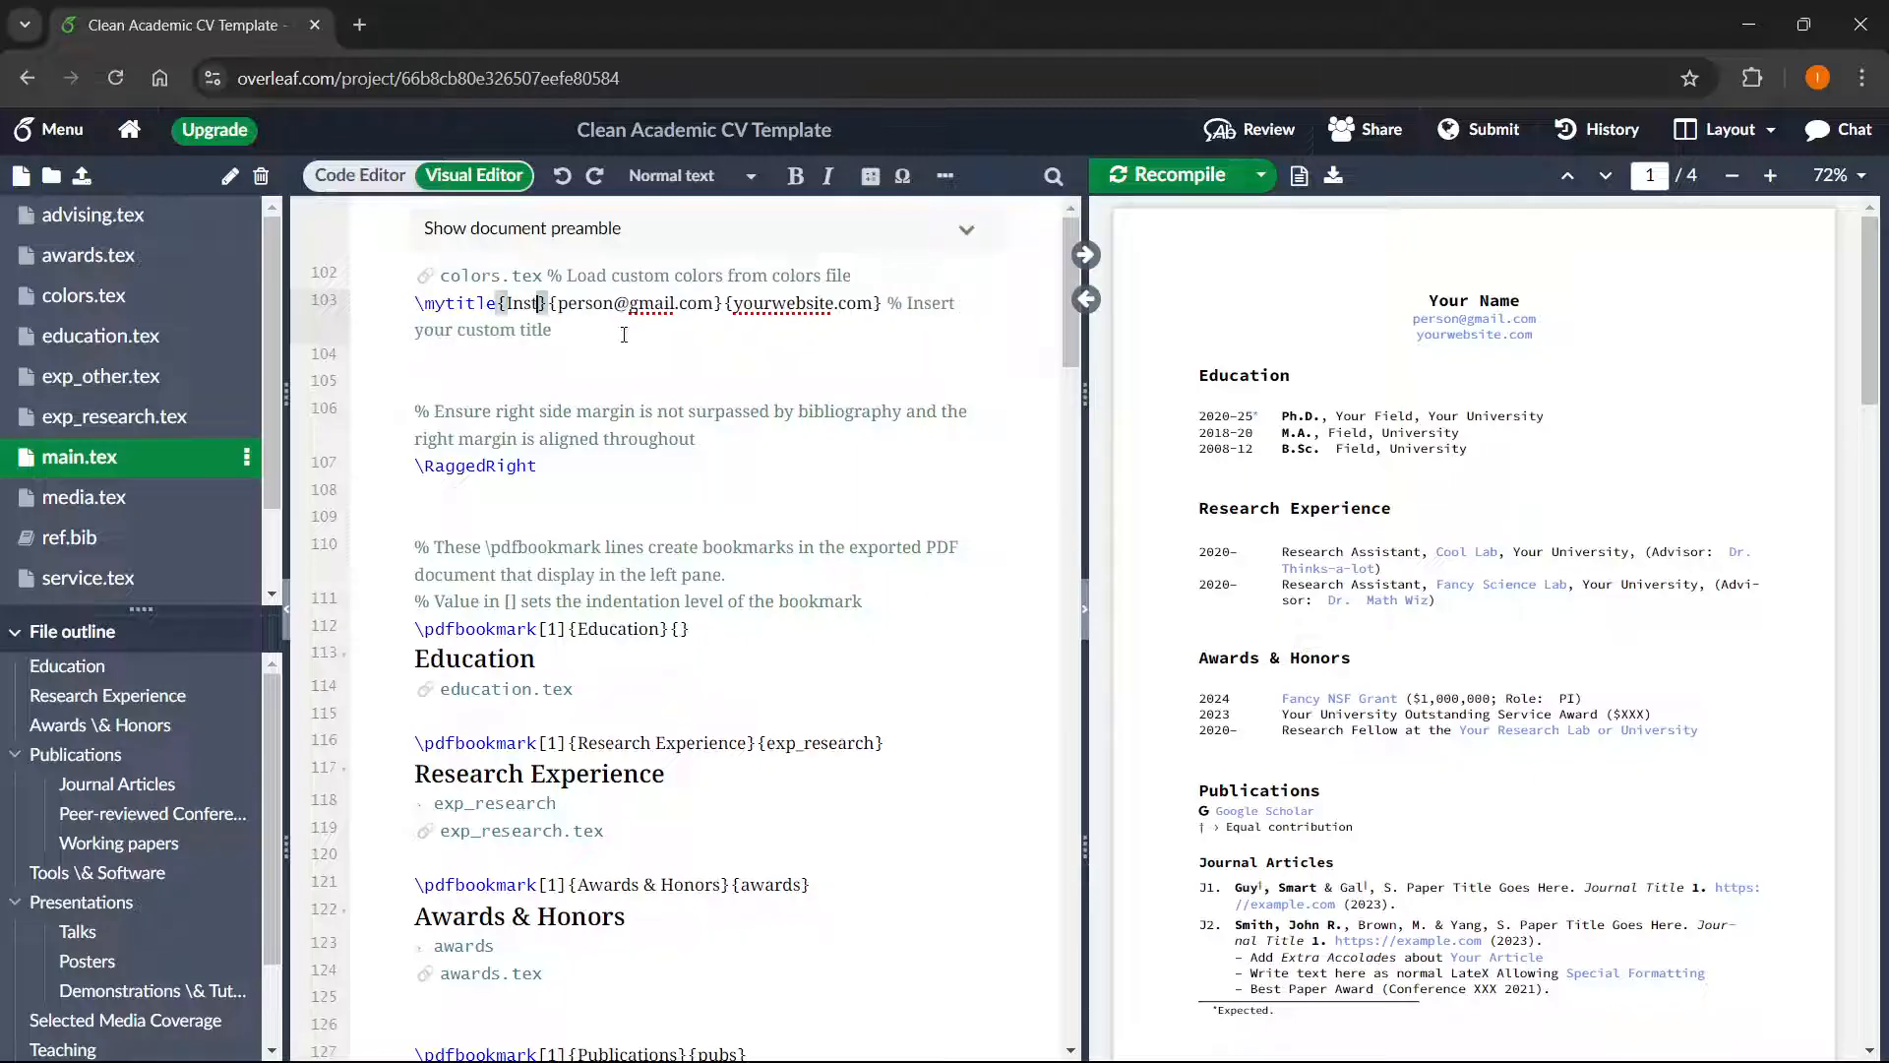
text(o)
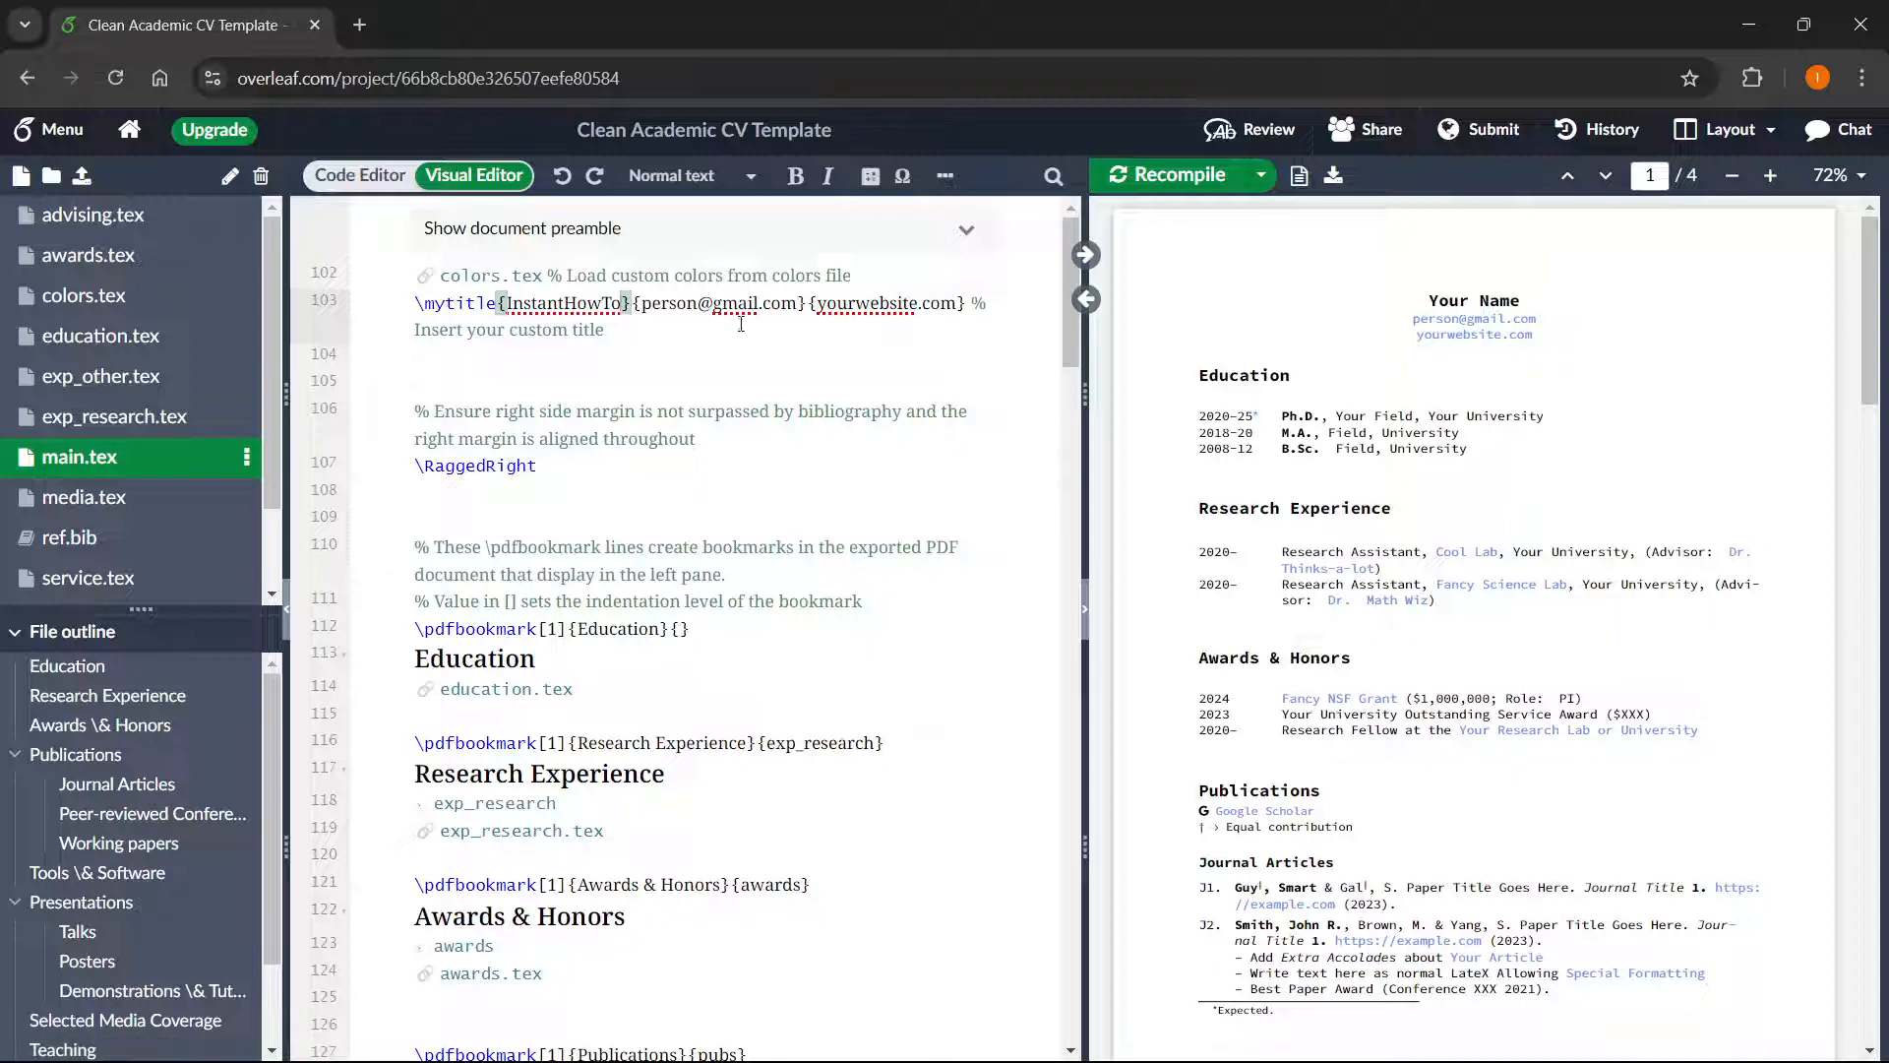
click(743, 327)
click(771, 350)
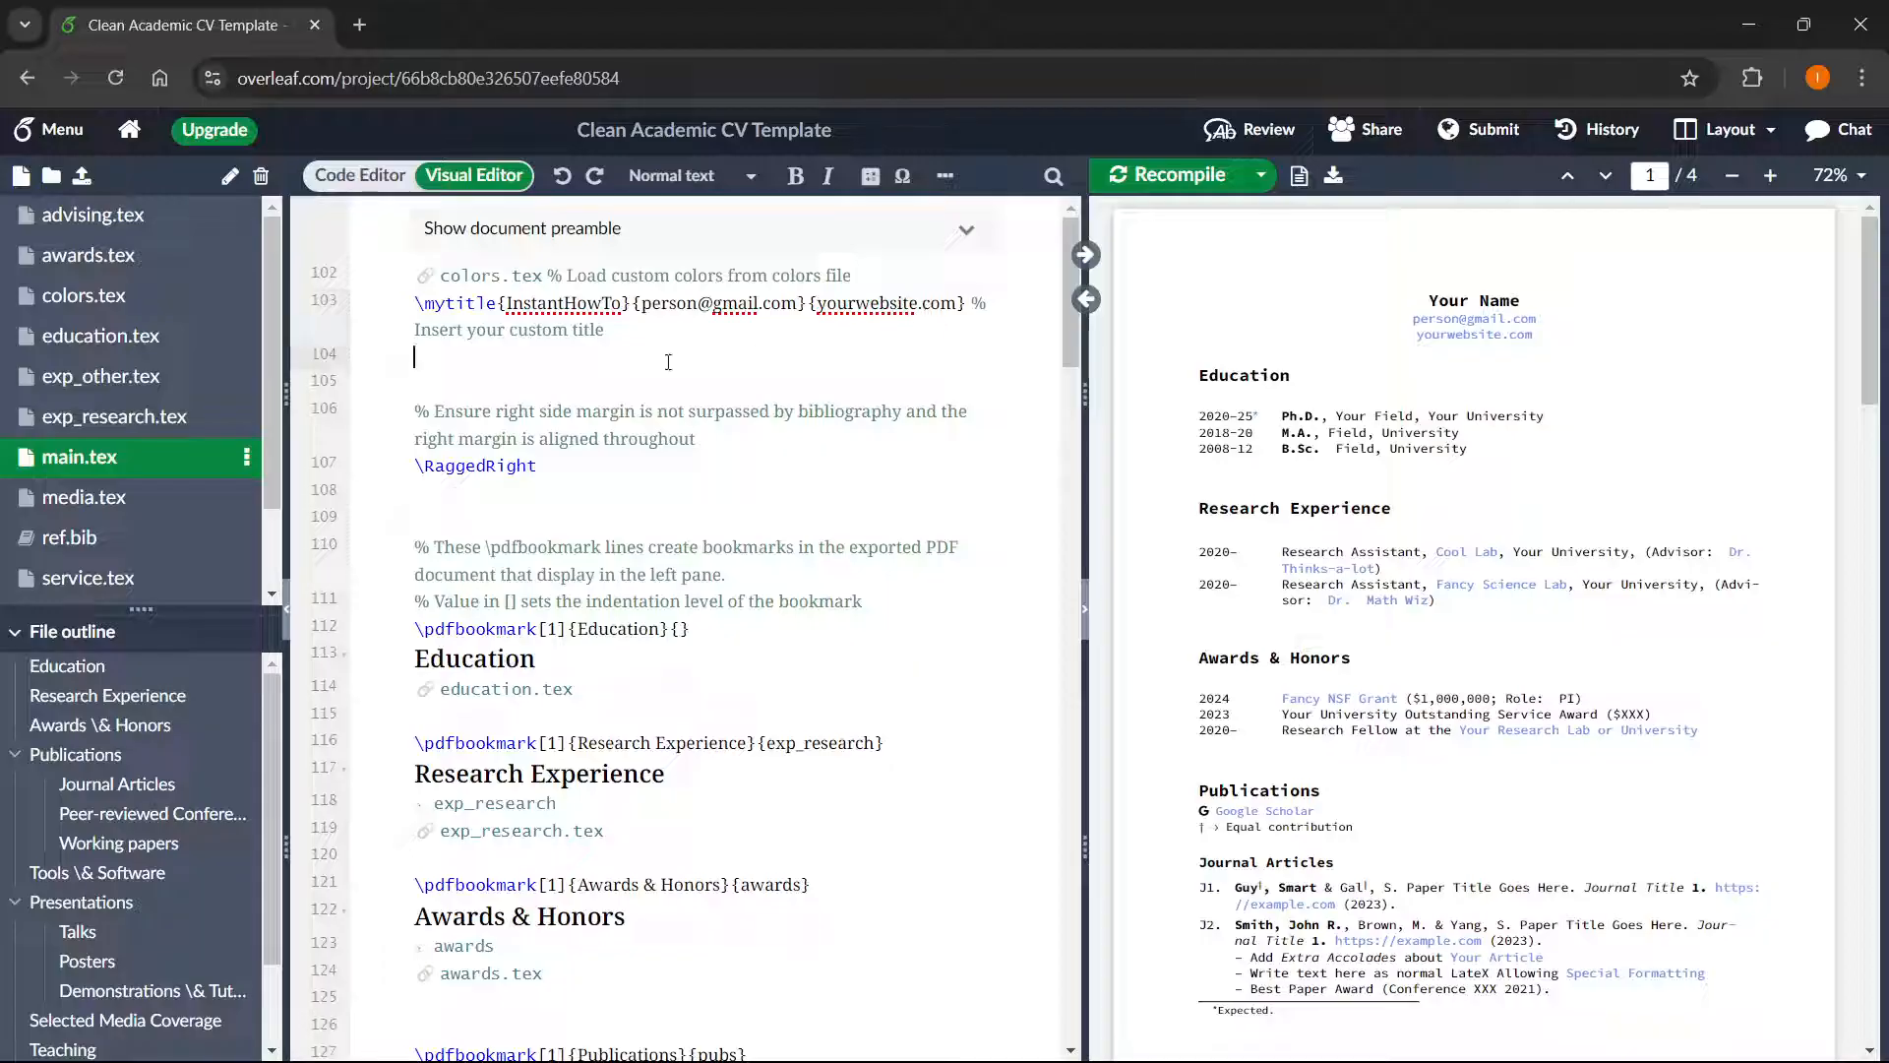
click(614, 374)
click(1164, 182)
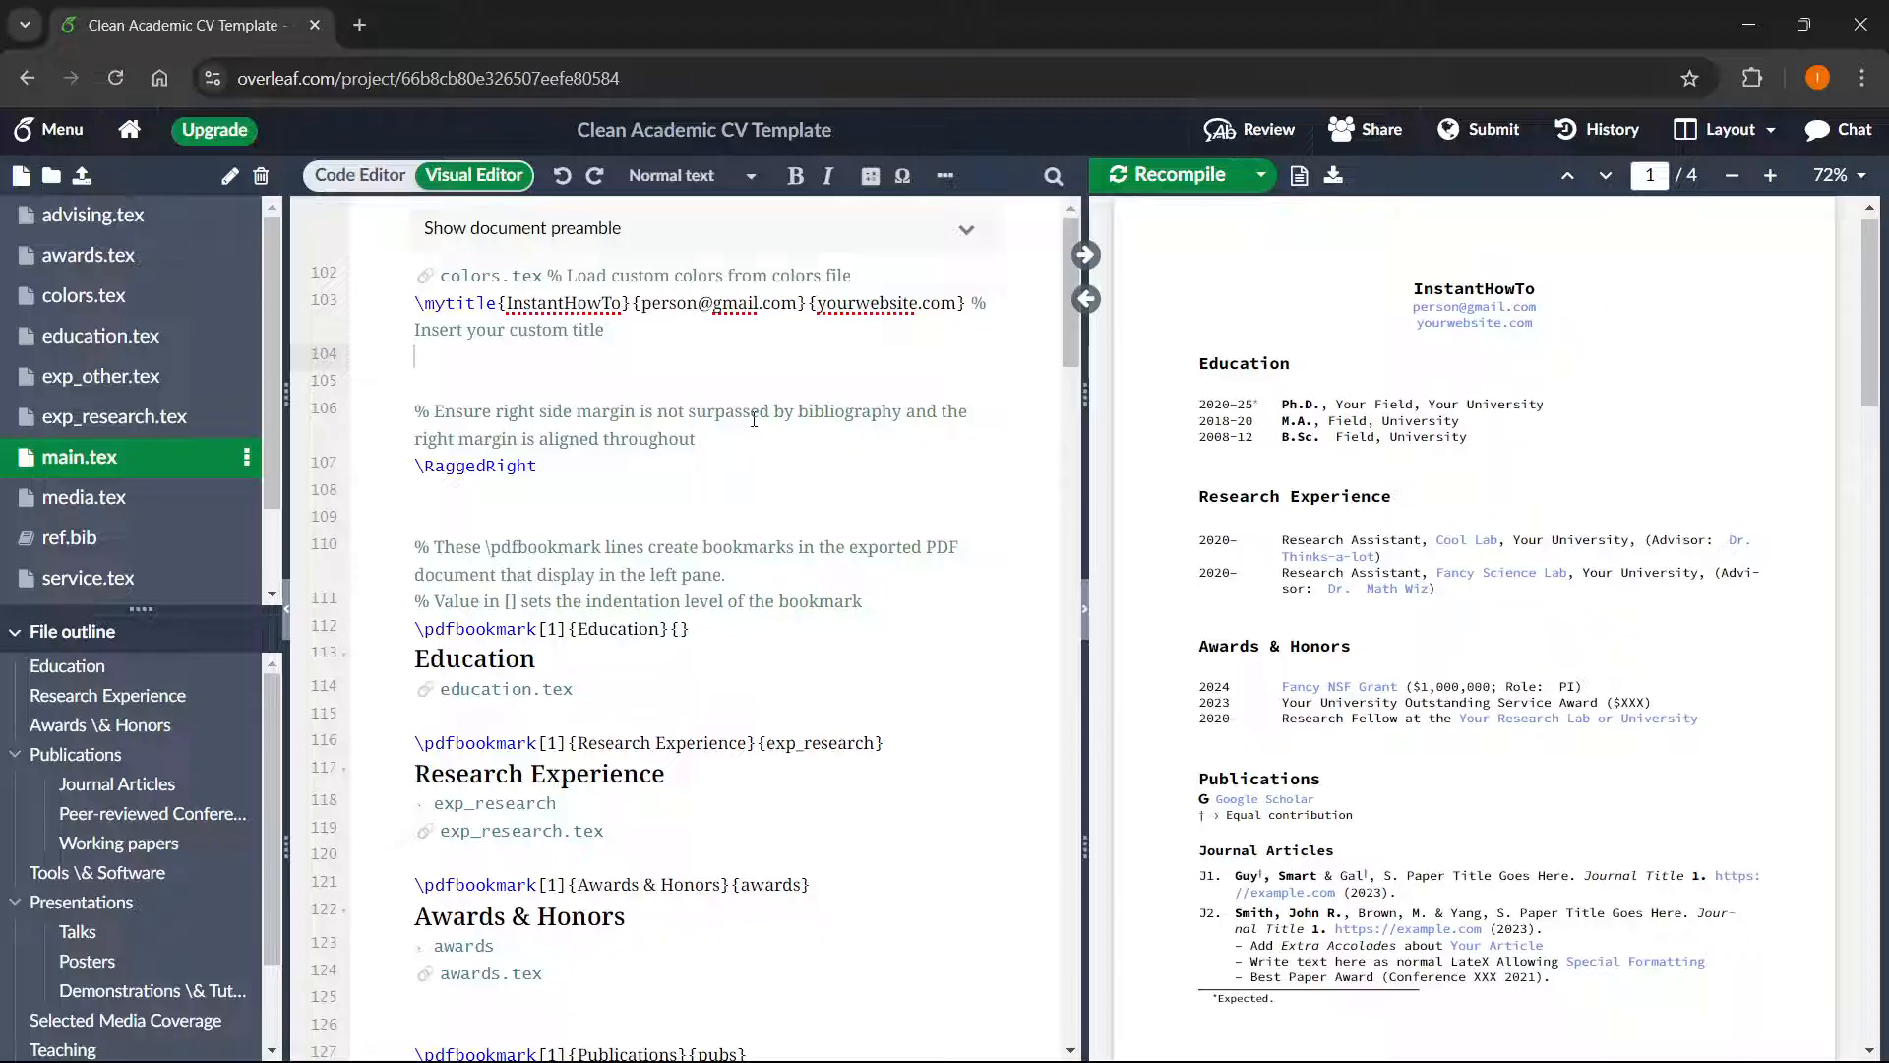
- Open the education.tex file that is linked under the Education heading of main.tex
scroll(673, 442, down, 3)
scroll(521, 653, up, 3)
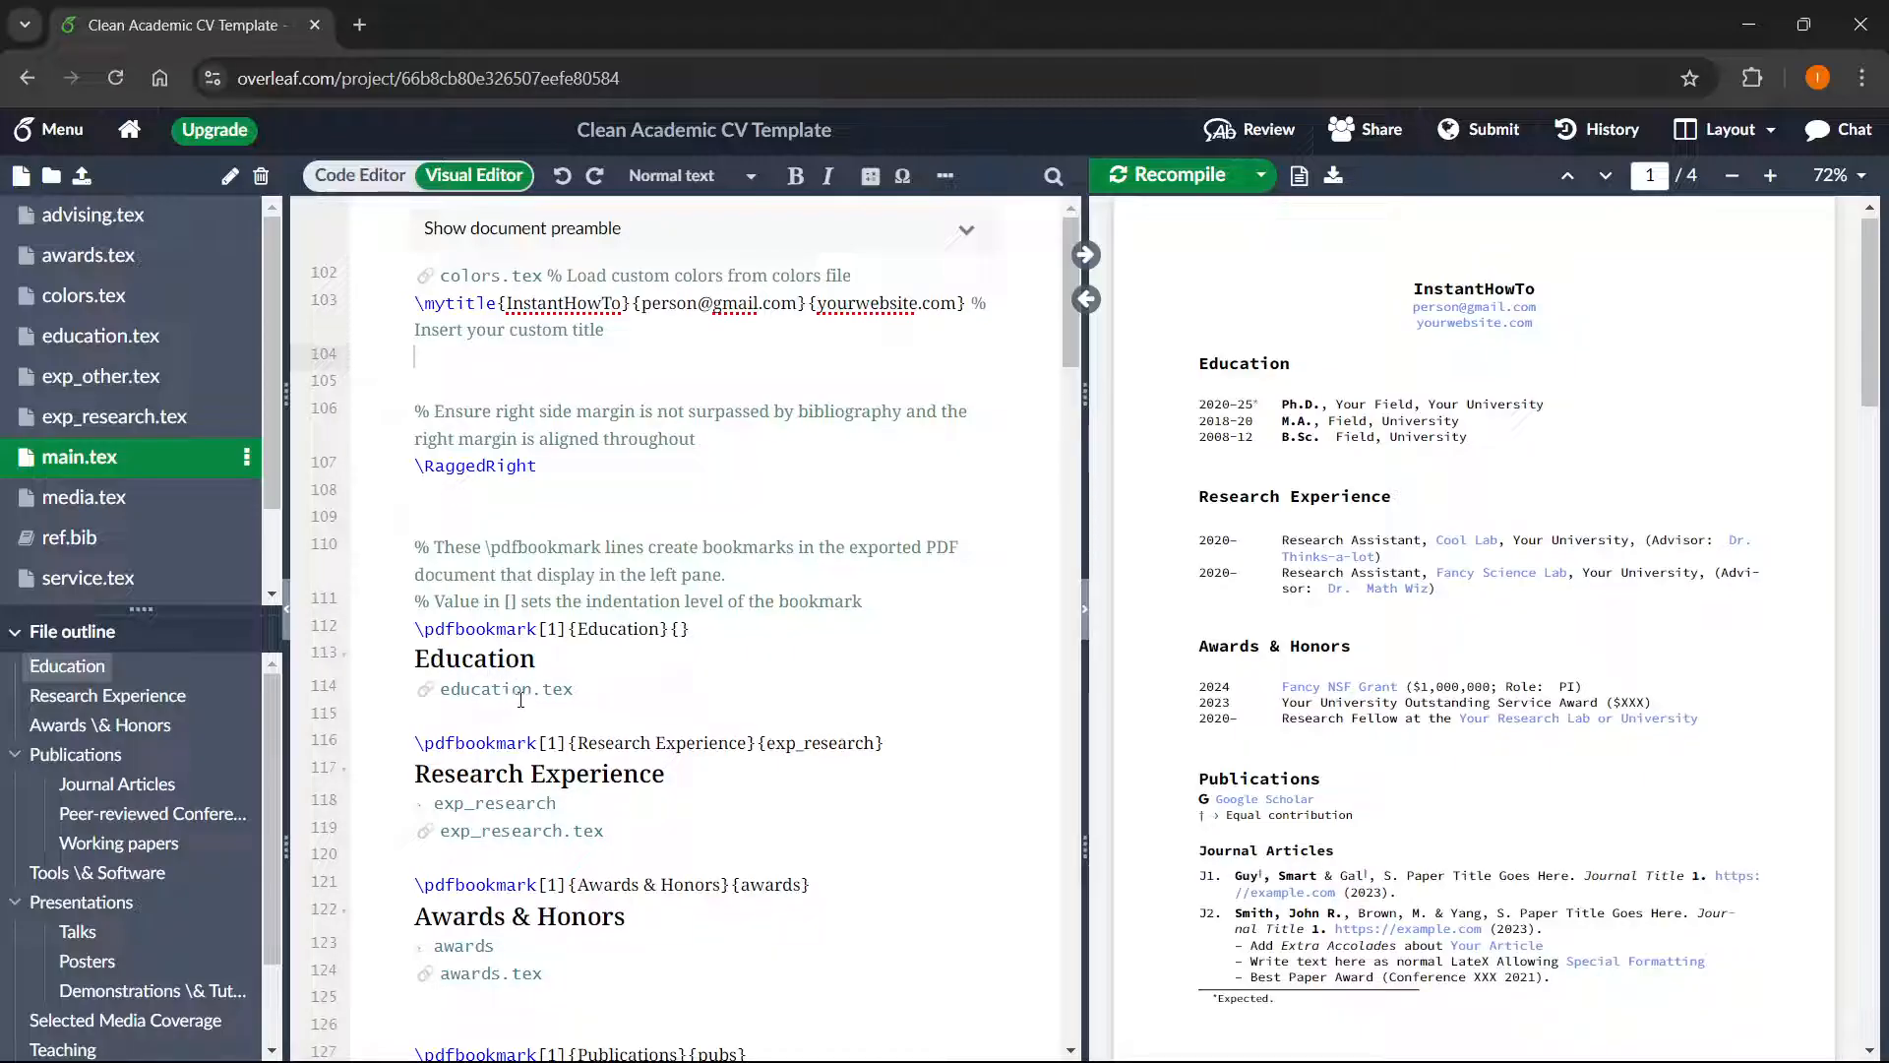
click(519, 694)
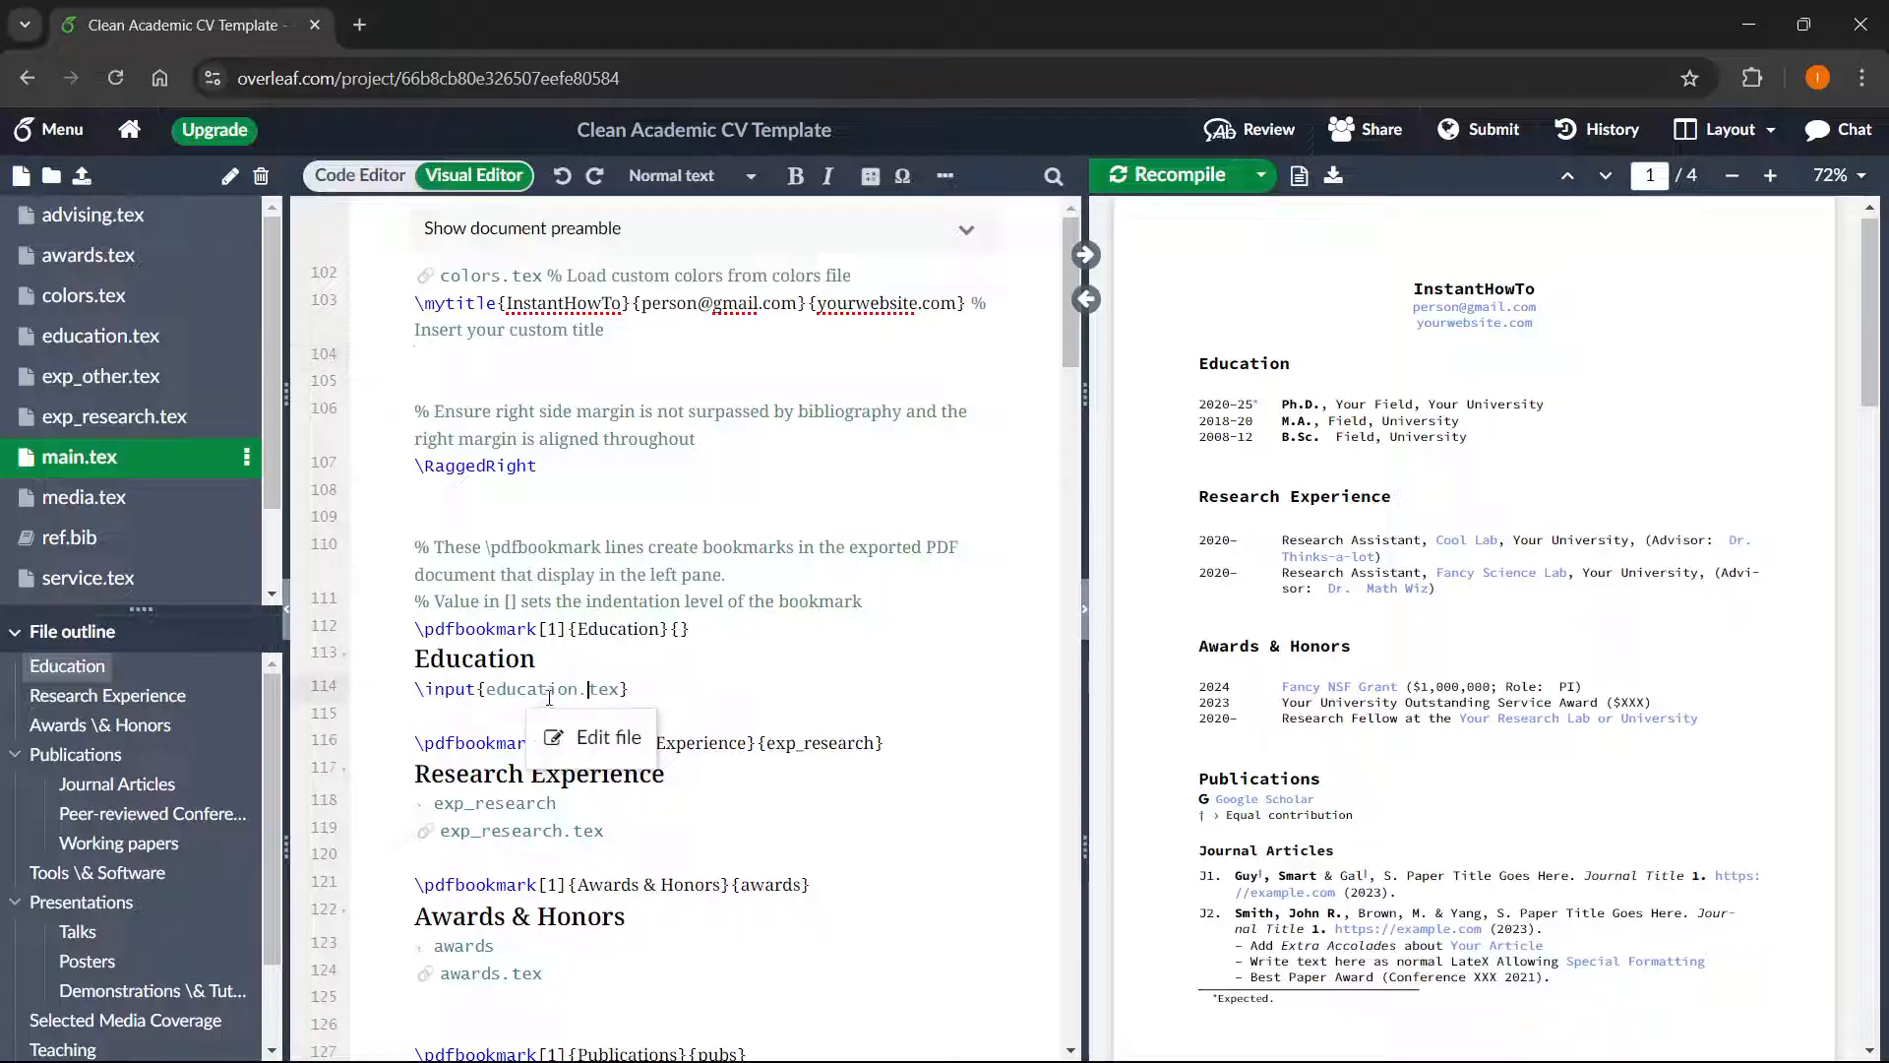
click(549, 691)
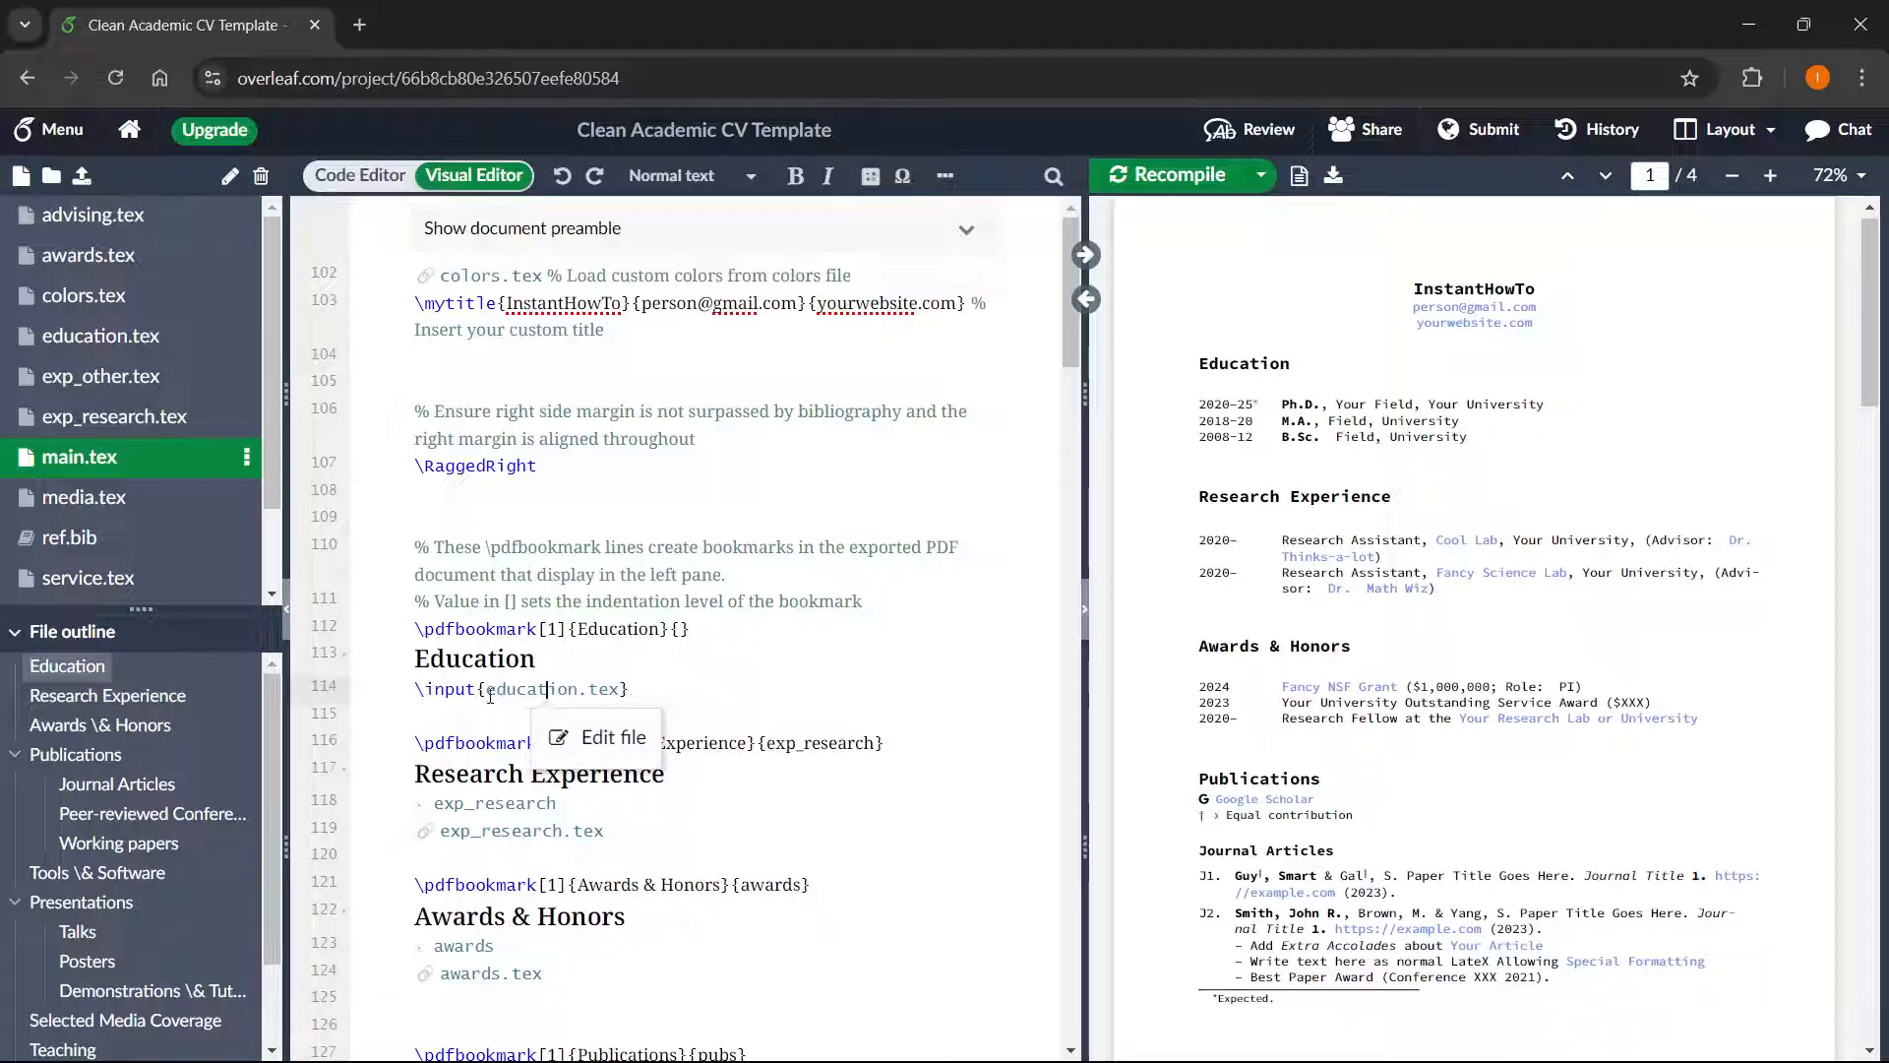
click(615, 740)
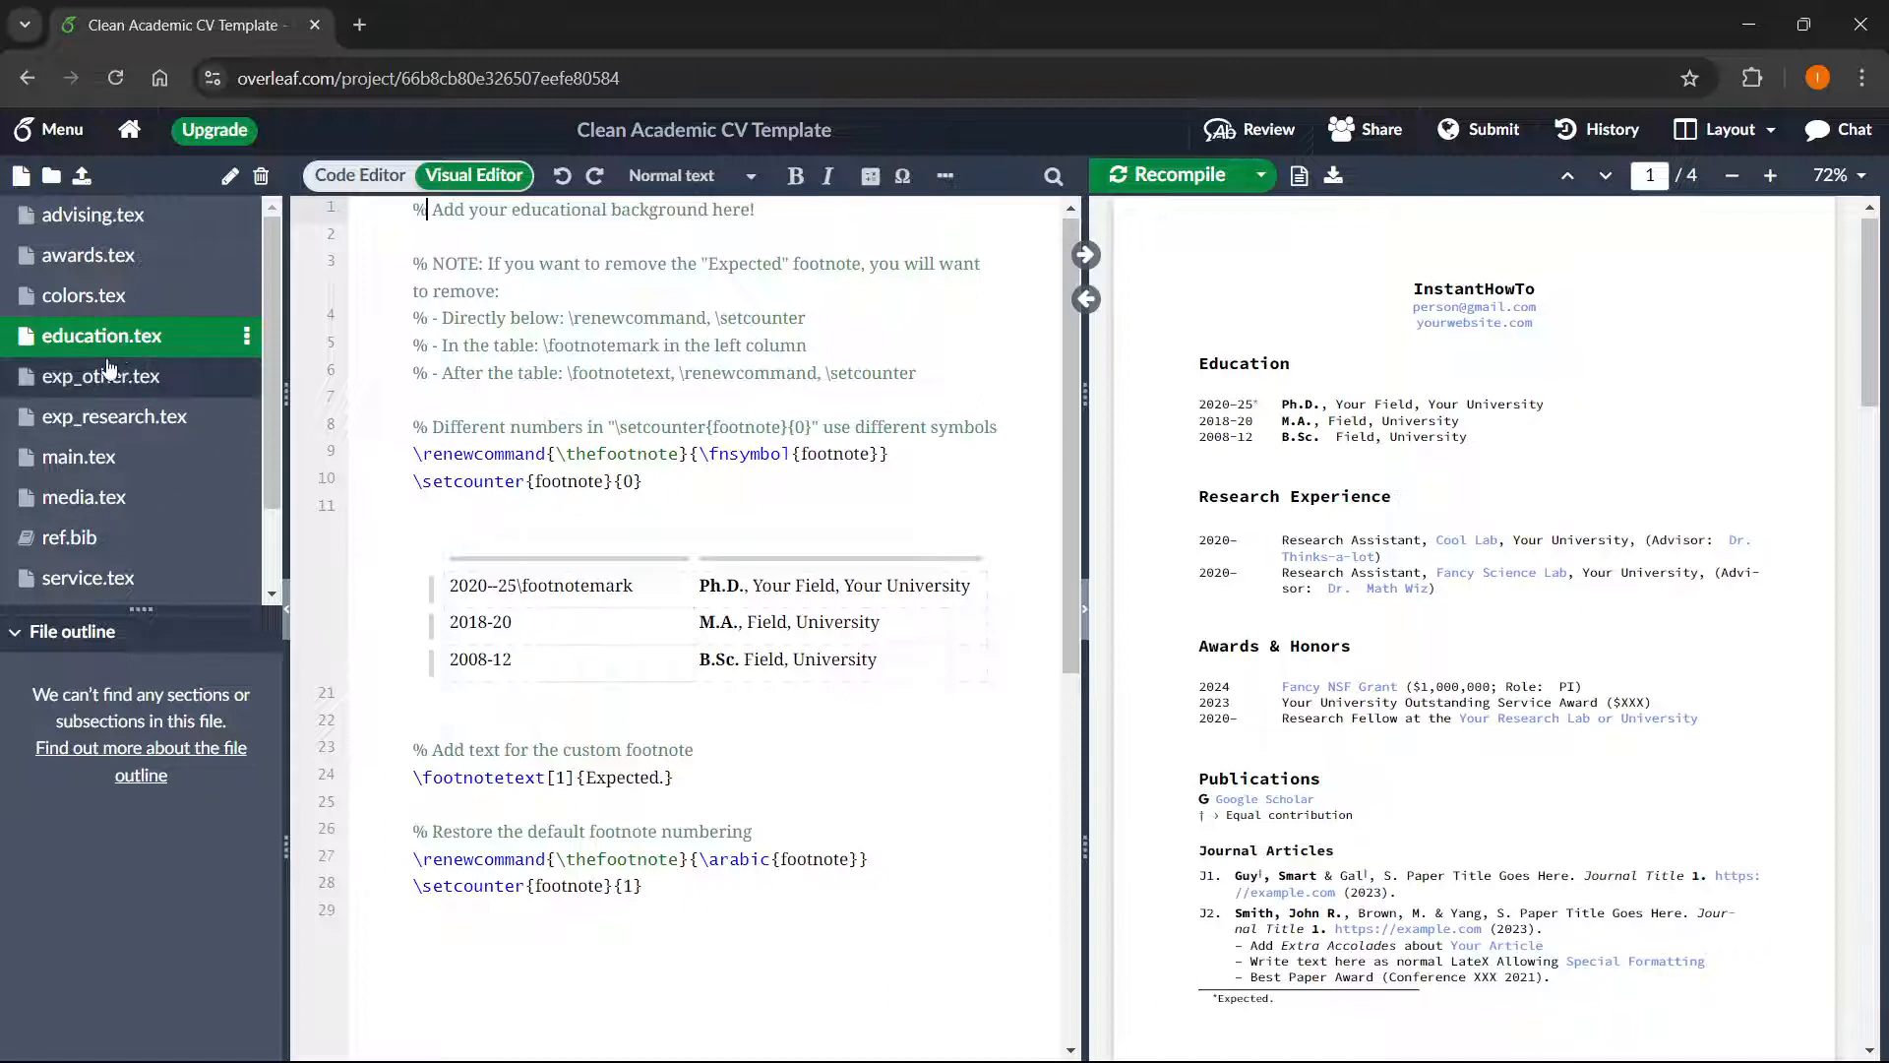
scroll(110, 392, down, 2)
scroll(110, 392, up, 1)
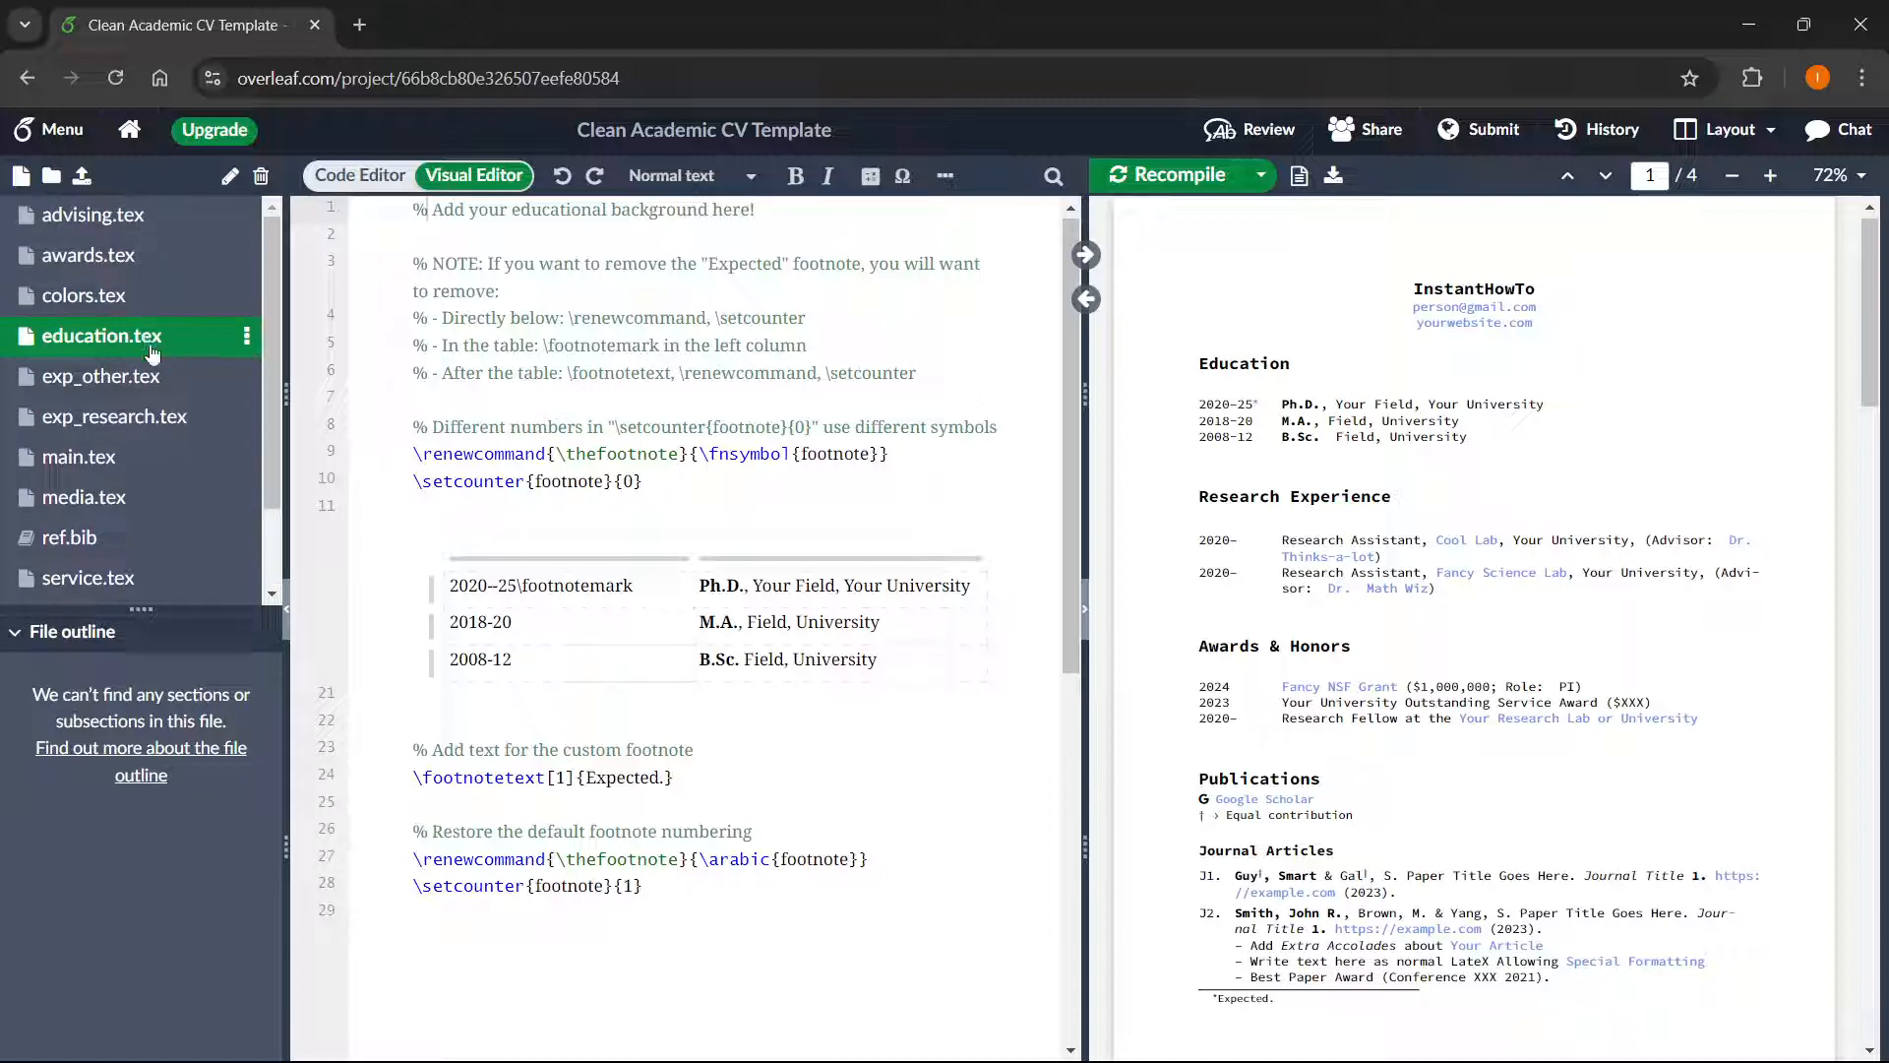
- Change the date range of the M.A. row in the education table to 2018-21
click(596, 599)
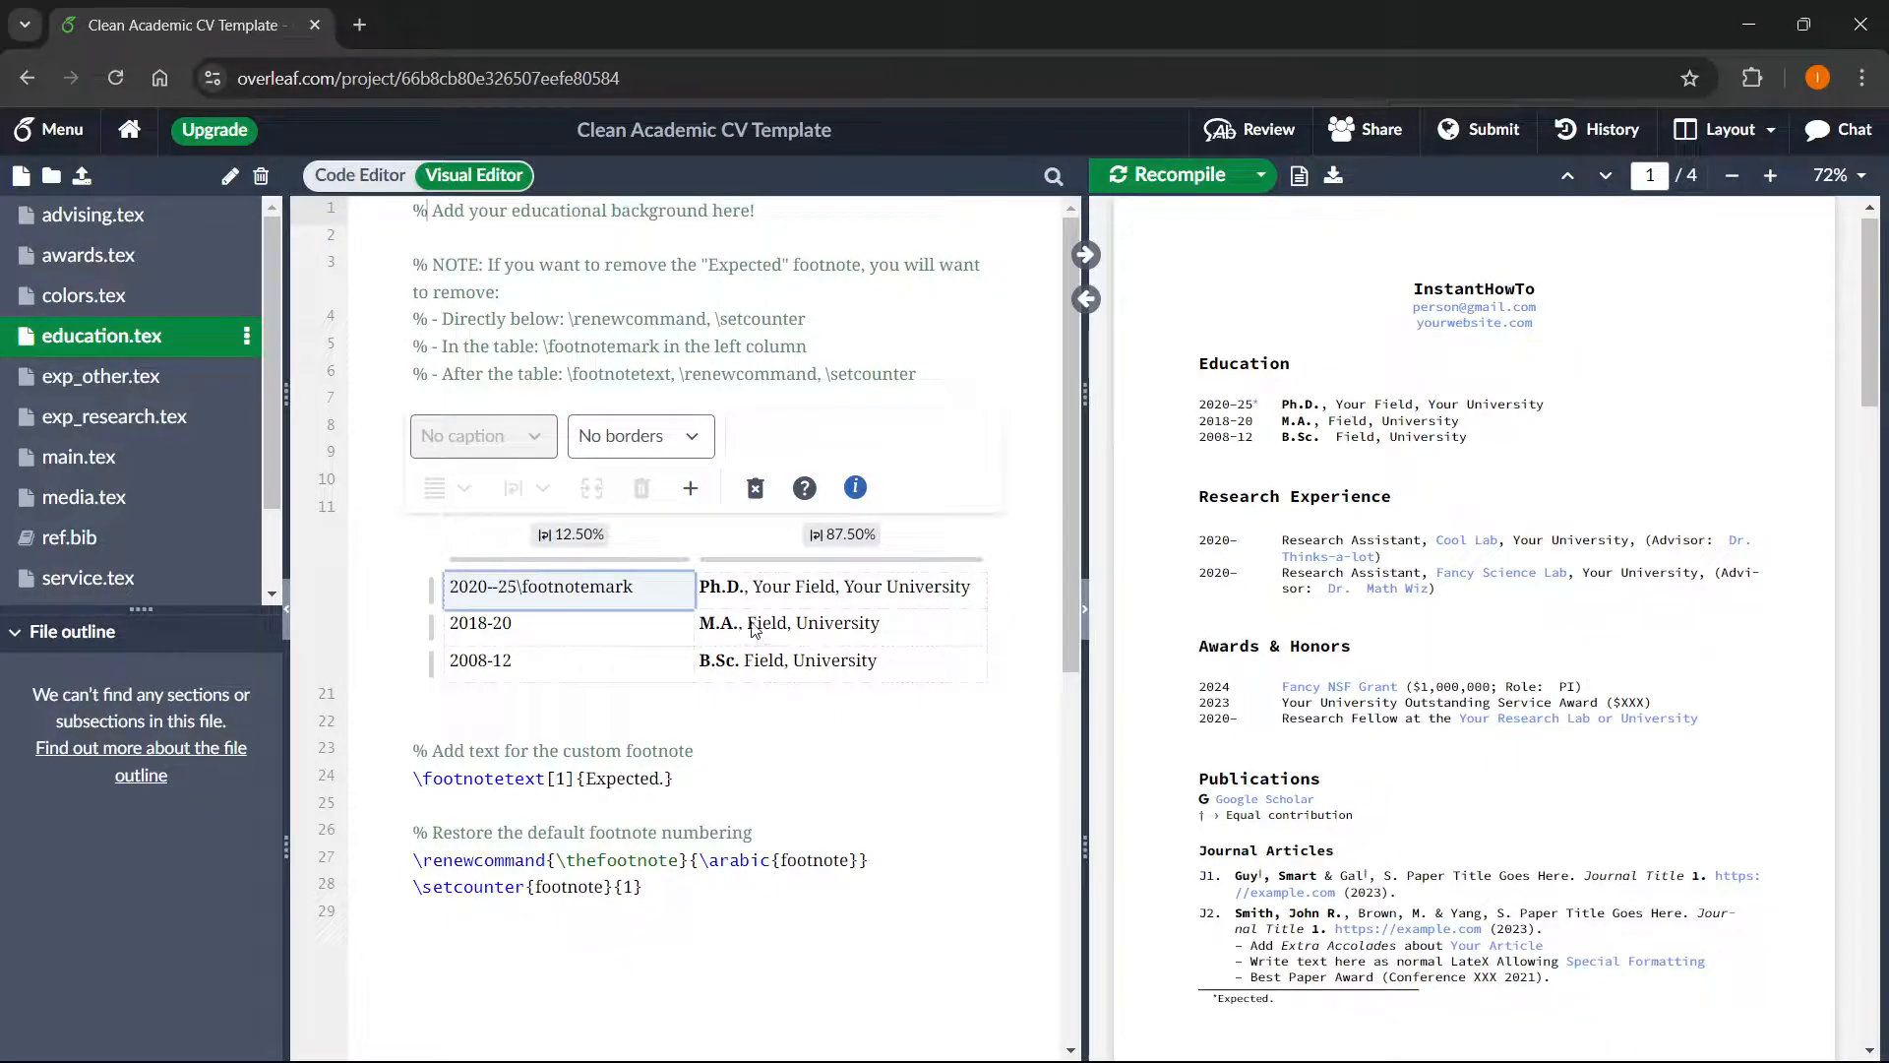
click(546, 622)
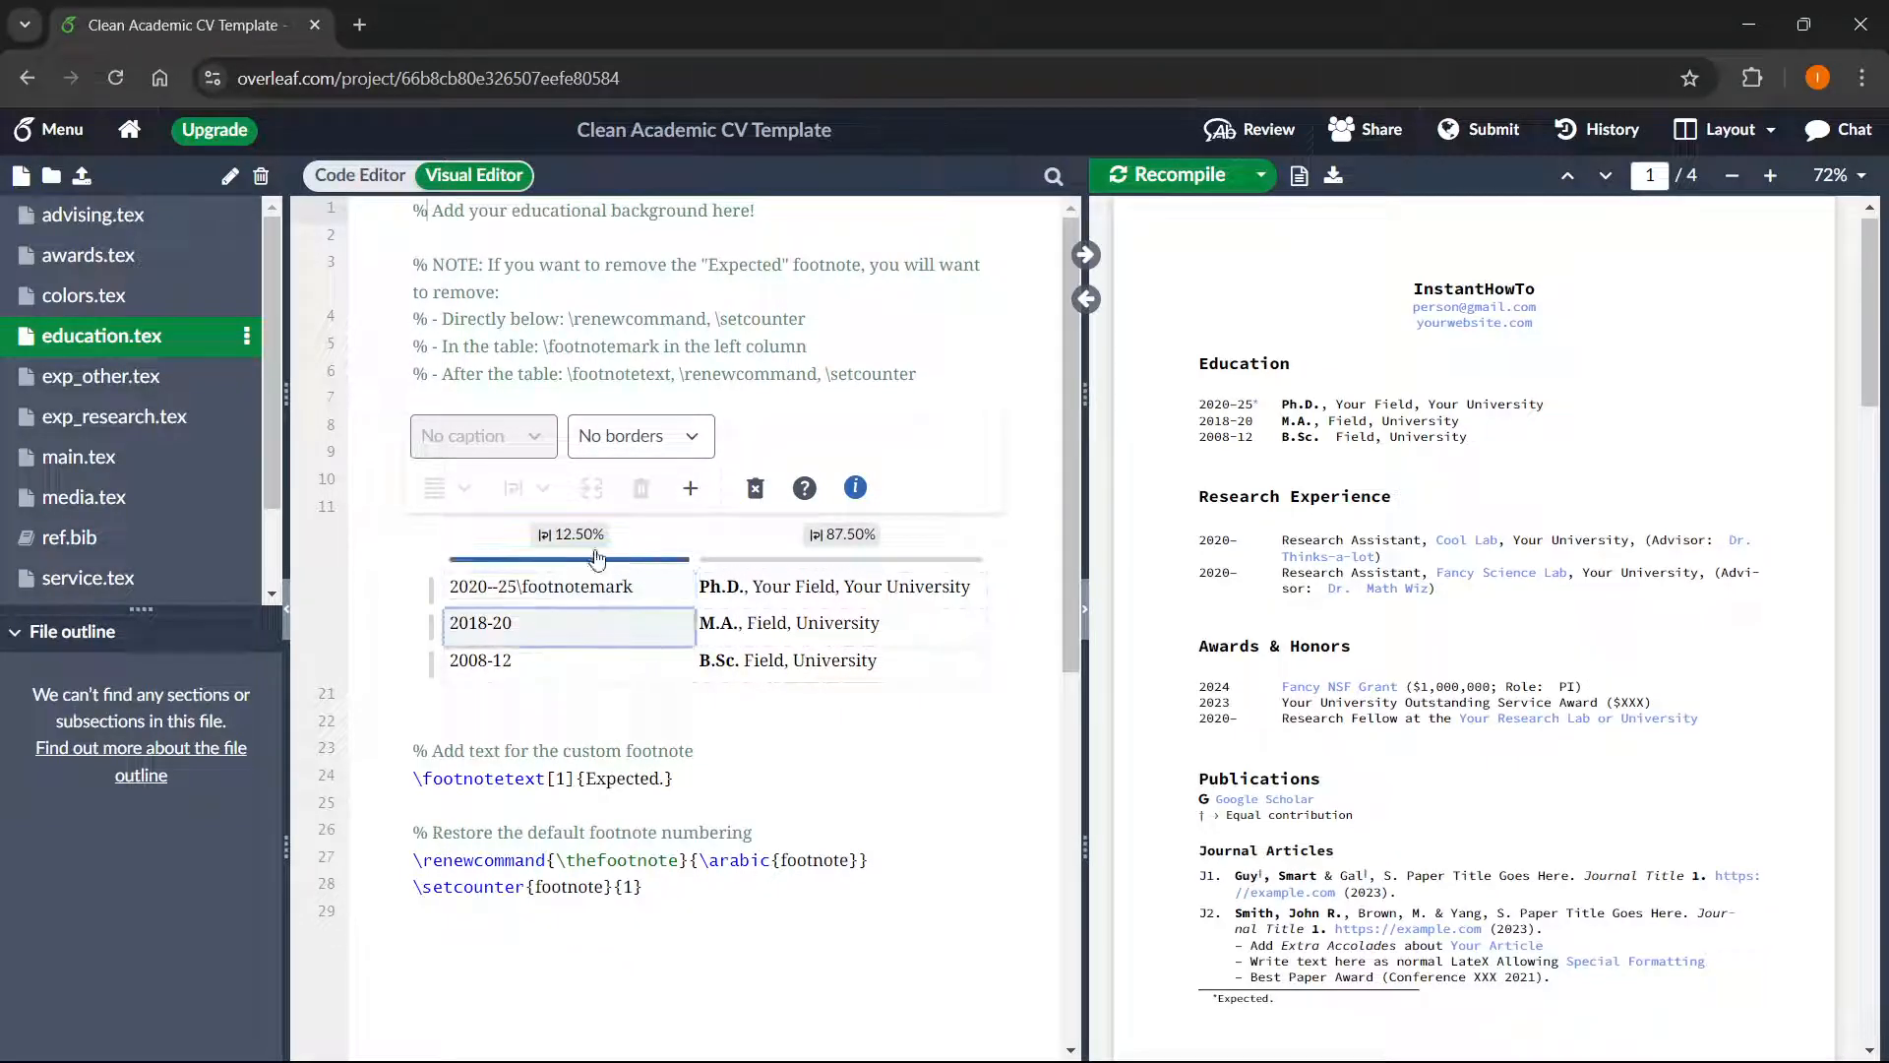
click(551, 635)
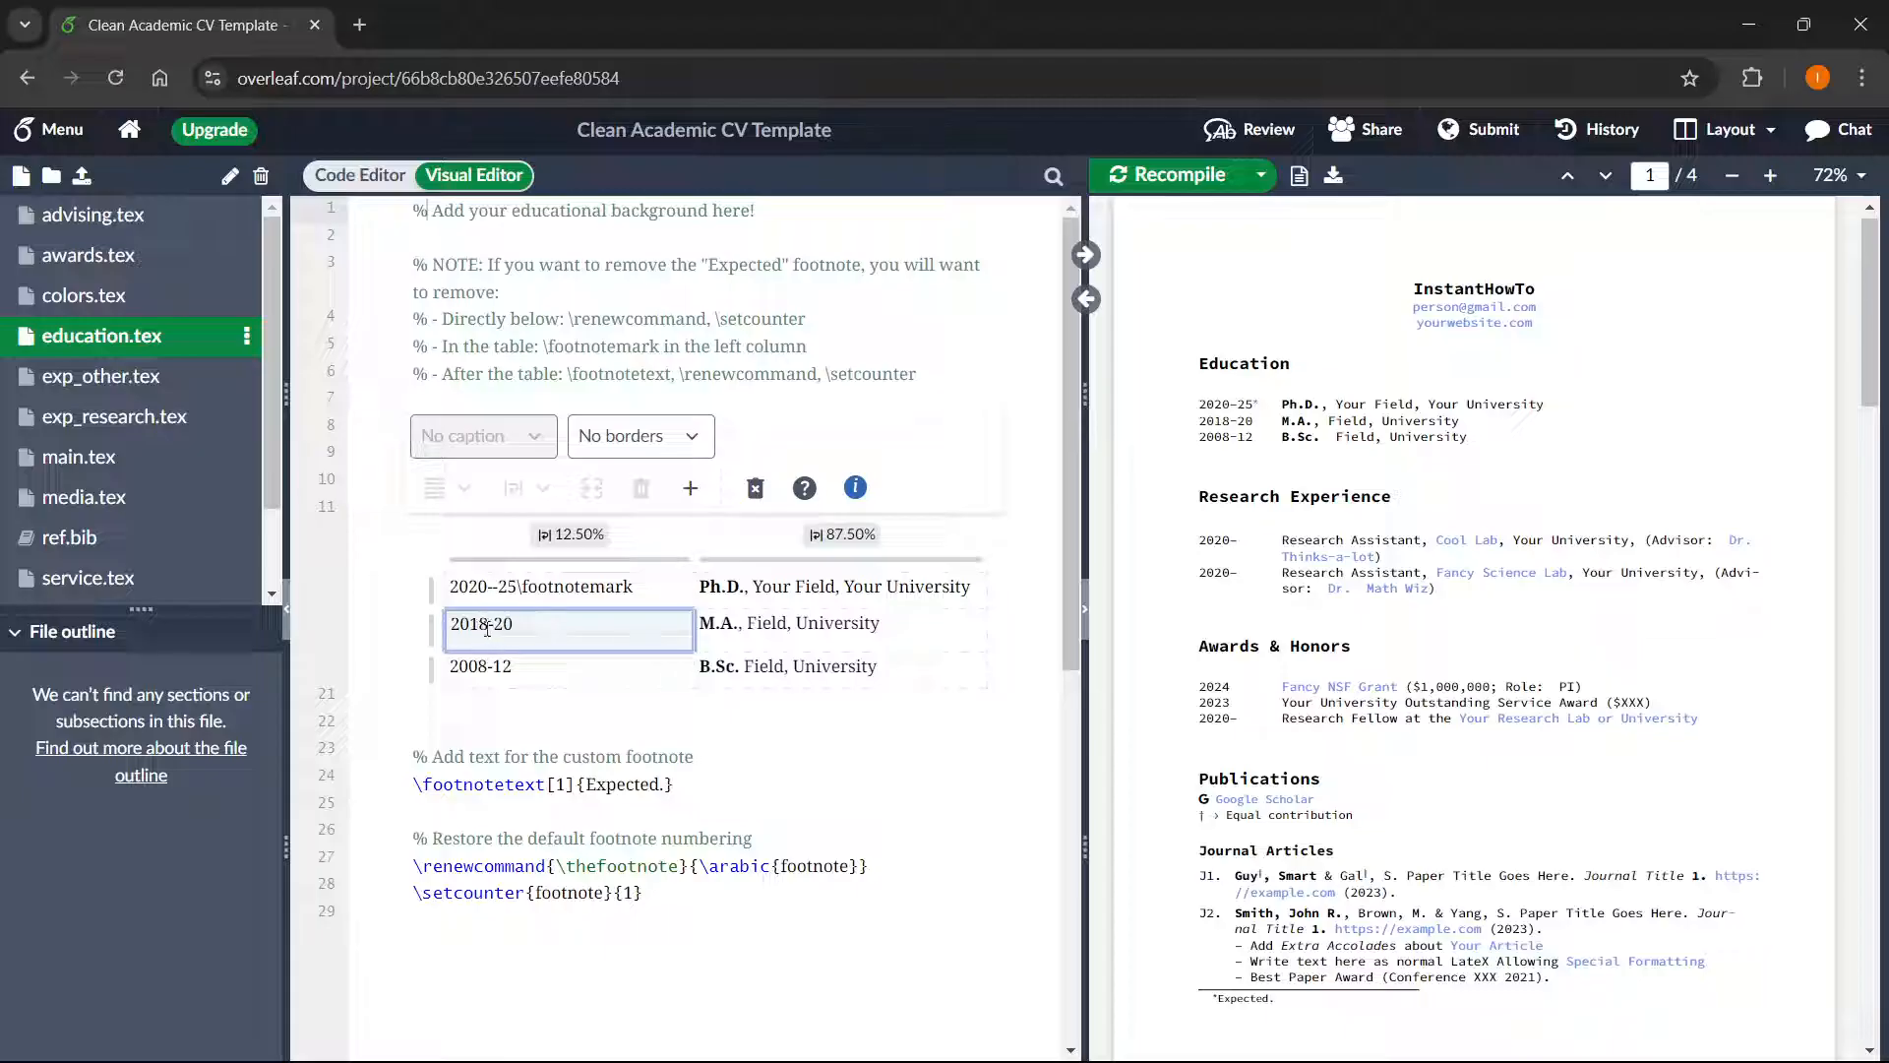
key(BackSpace)
text(1)
- Change the date range of the B.Sc. row in the education table to 2009-13 and recompile the PDF
click(473, 675)
click(481, 663)
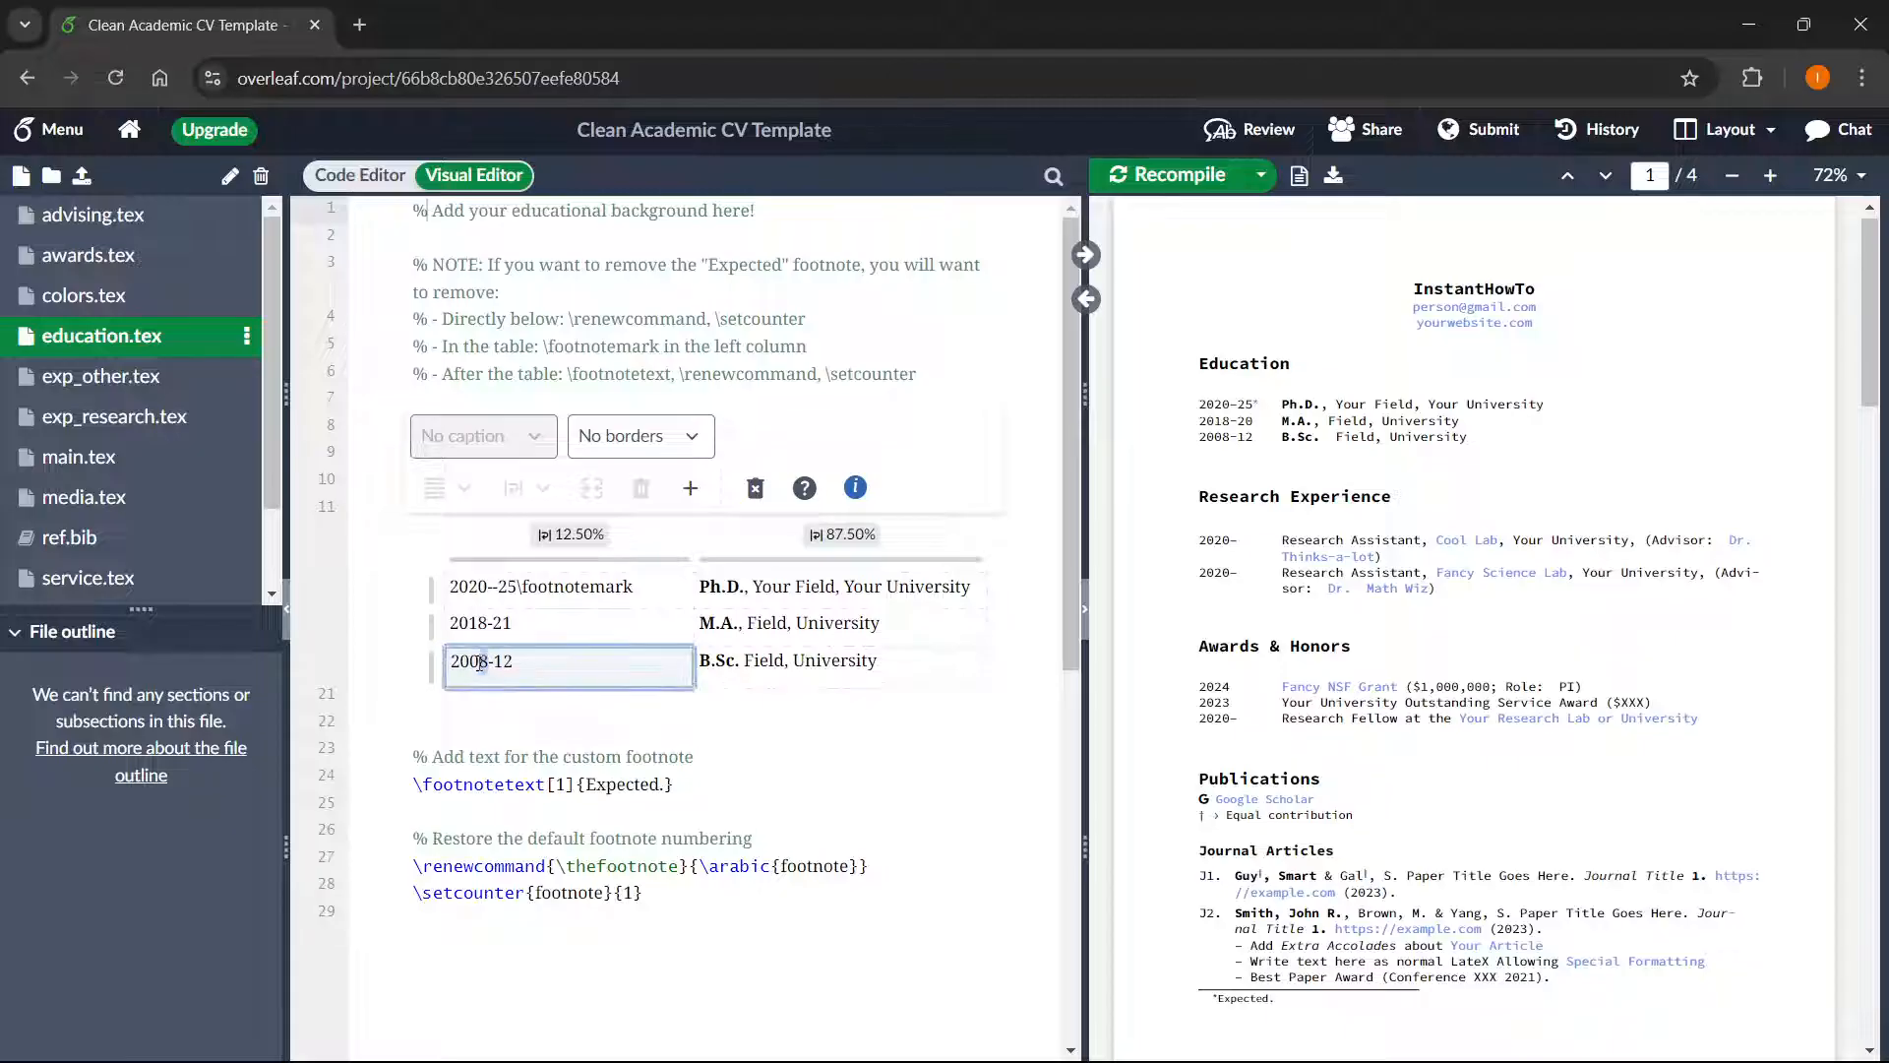
key(BackSpace)
text(9)
key(BackSpace)
text(3)
click(829, 673)
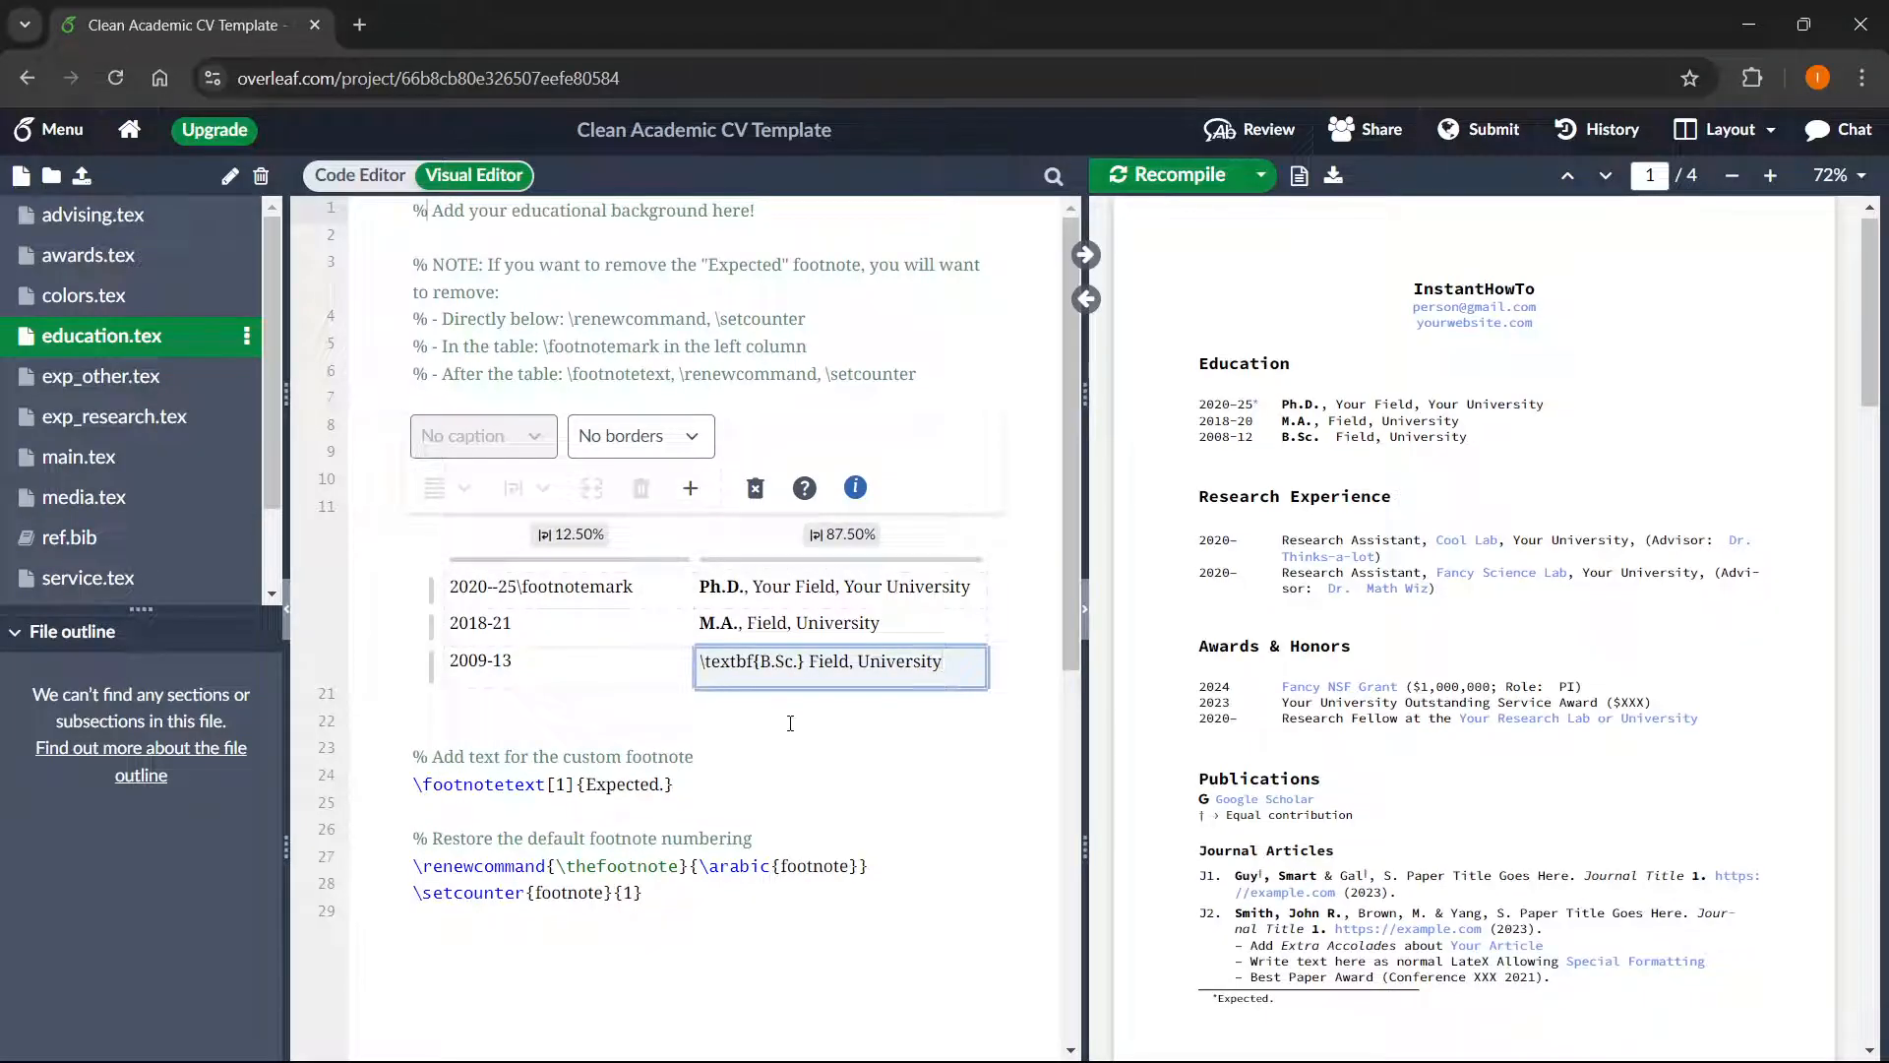
click(791, 724)
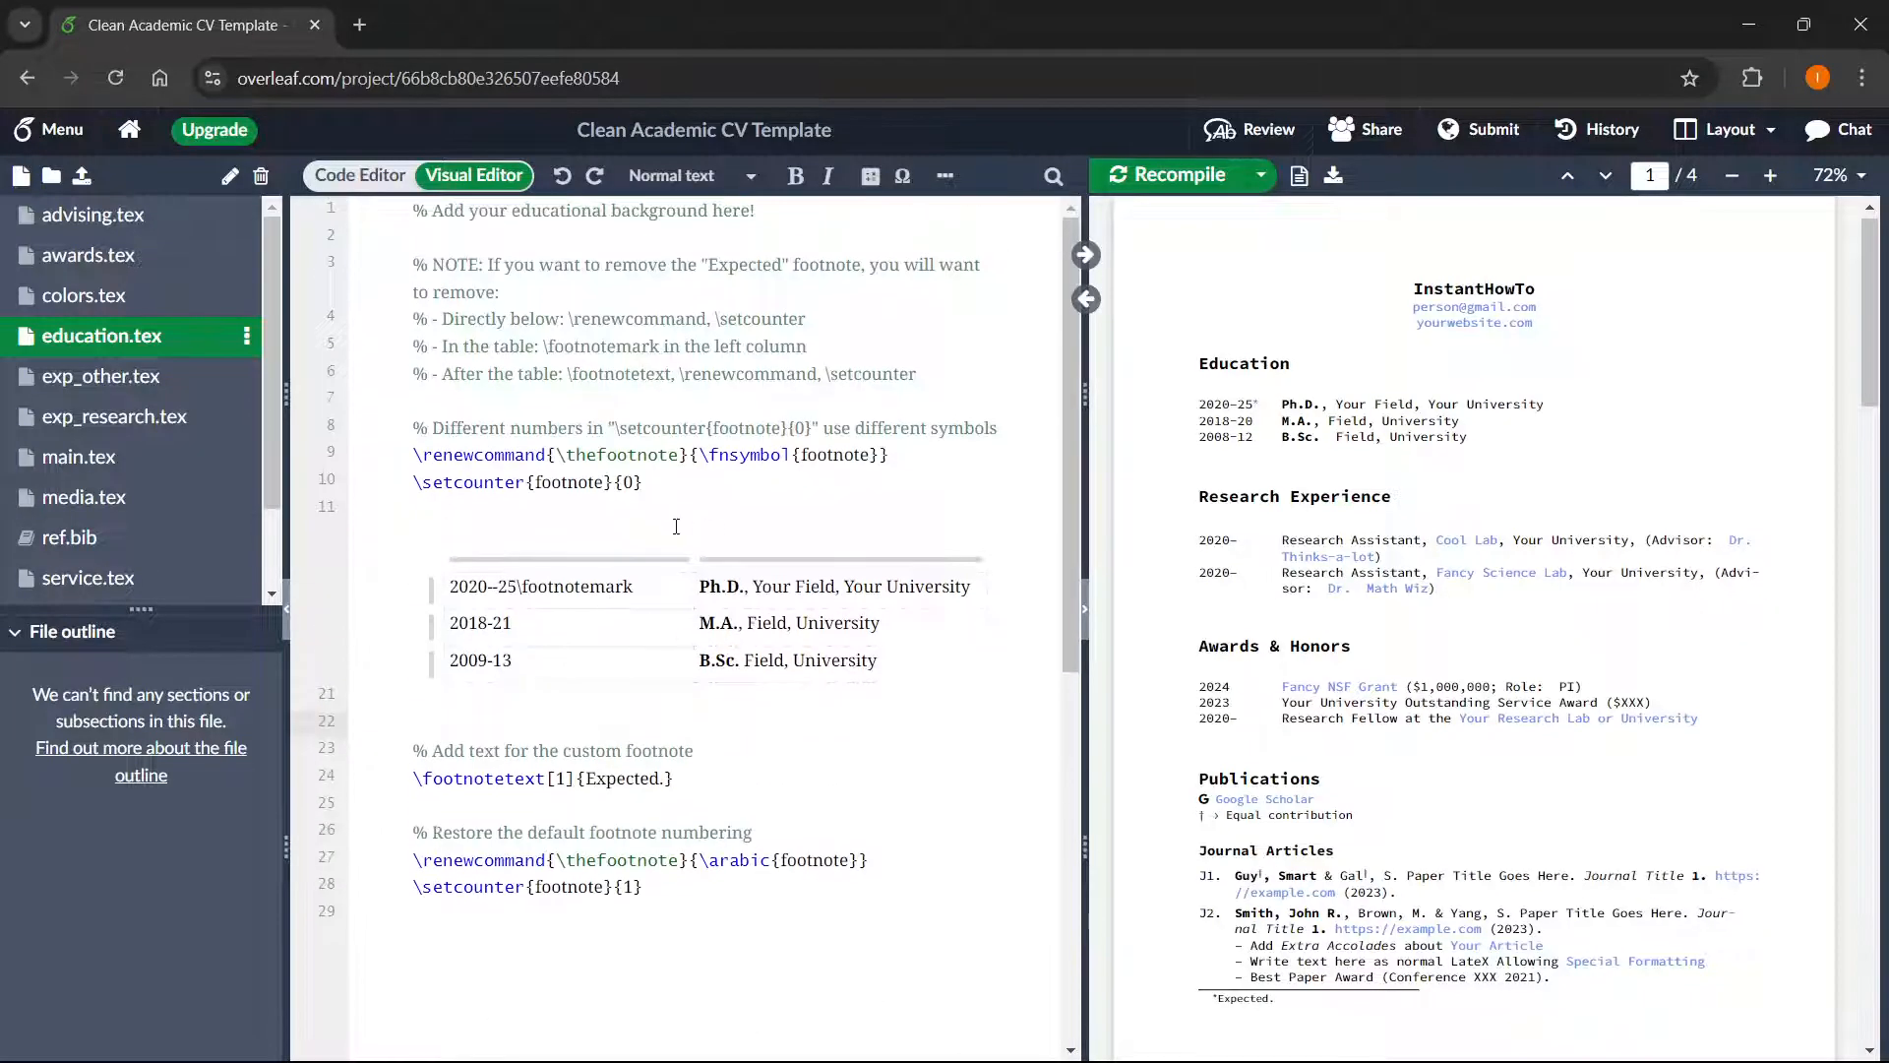
click(889, 665)
click(899, 743)
click(1176, 178)
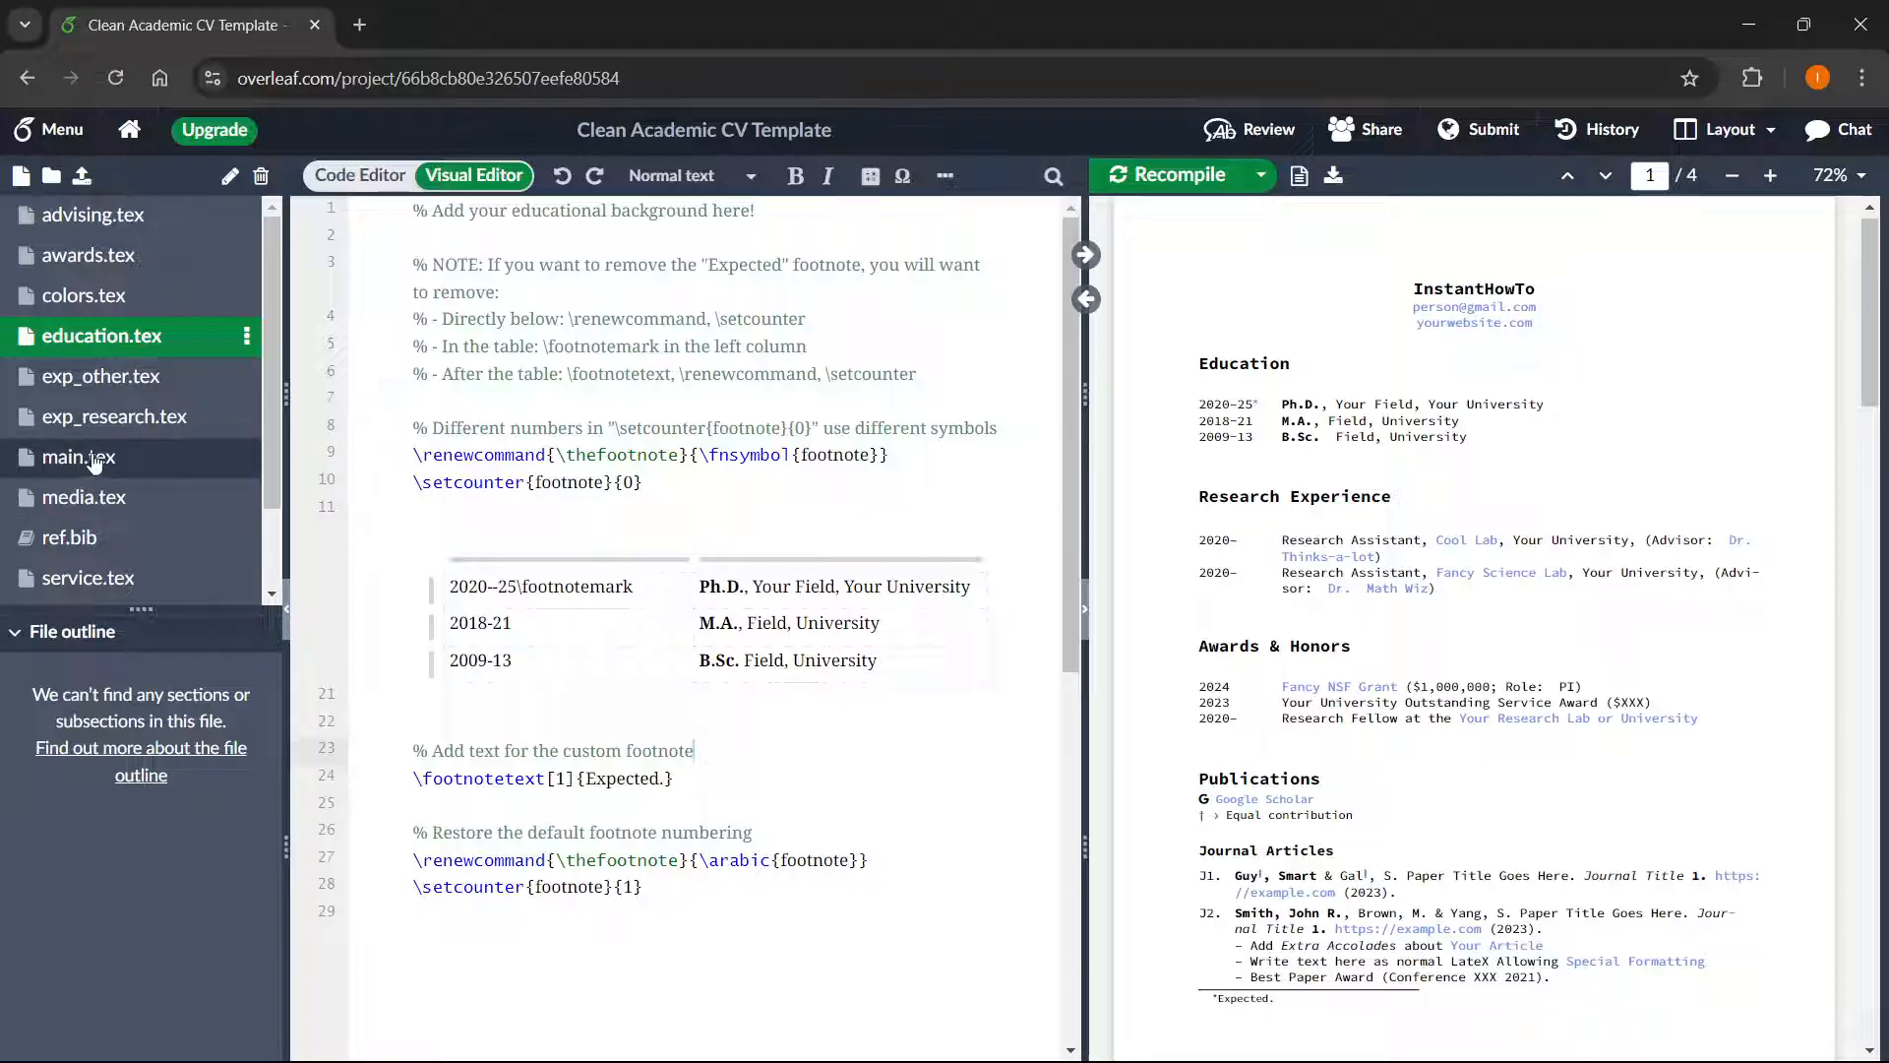
- Return to main.tex at the Education heading and widen the editor area slightly against the PDF preview
click(87, 463)
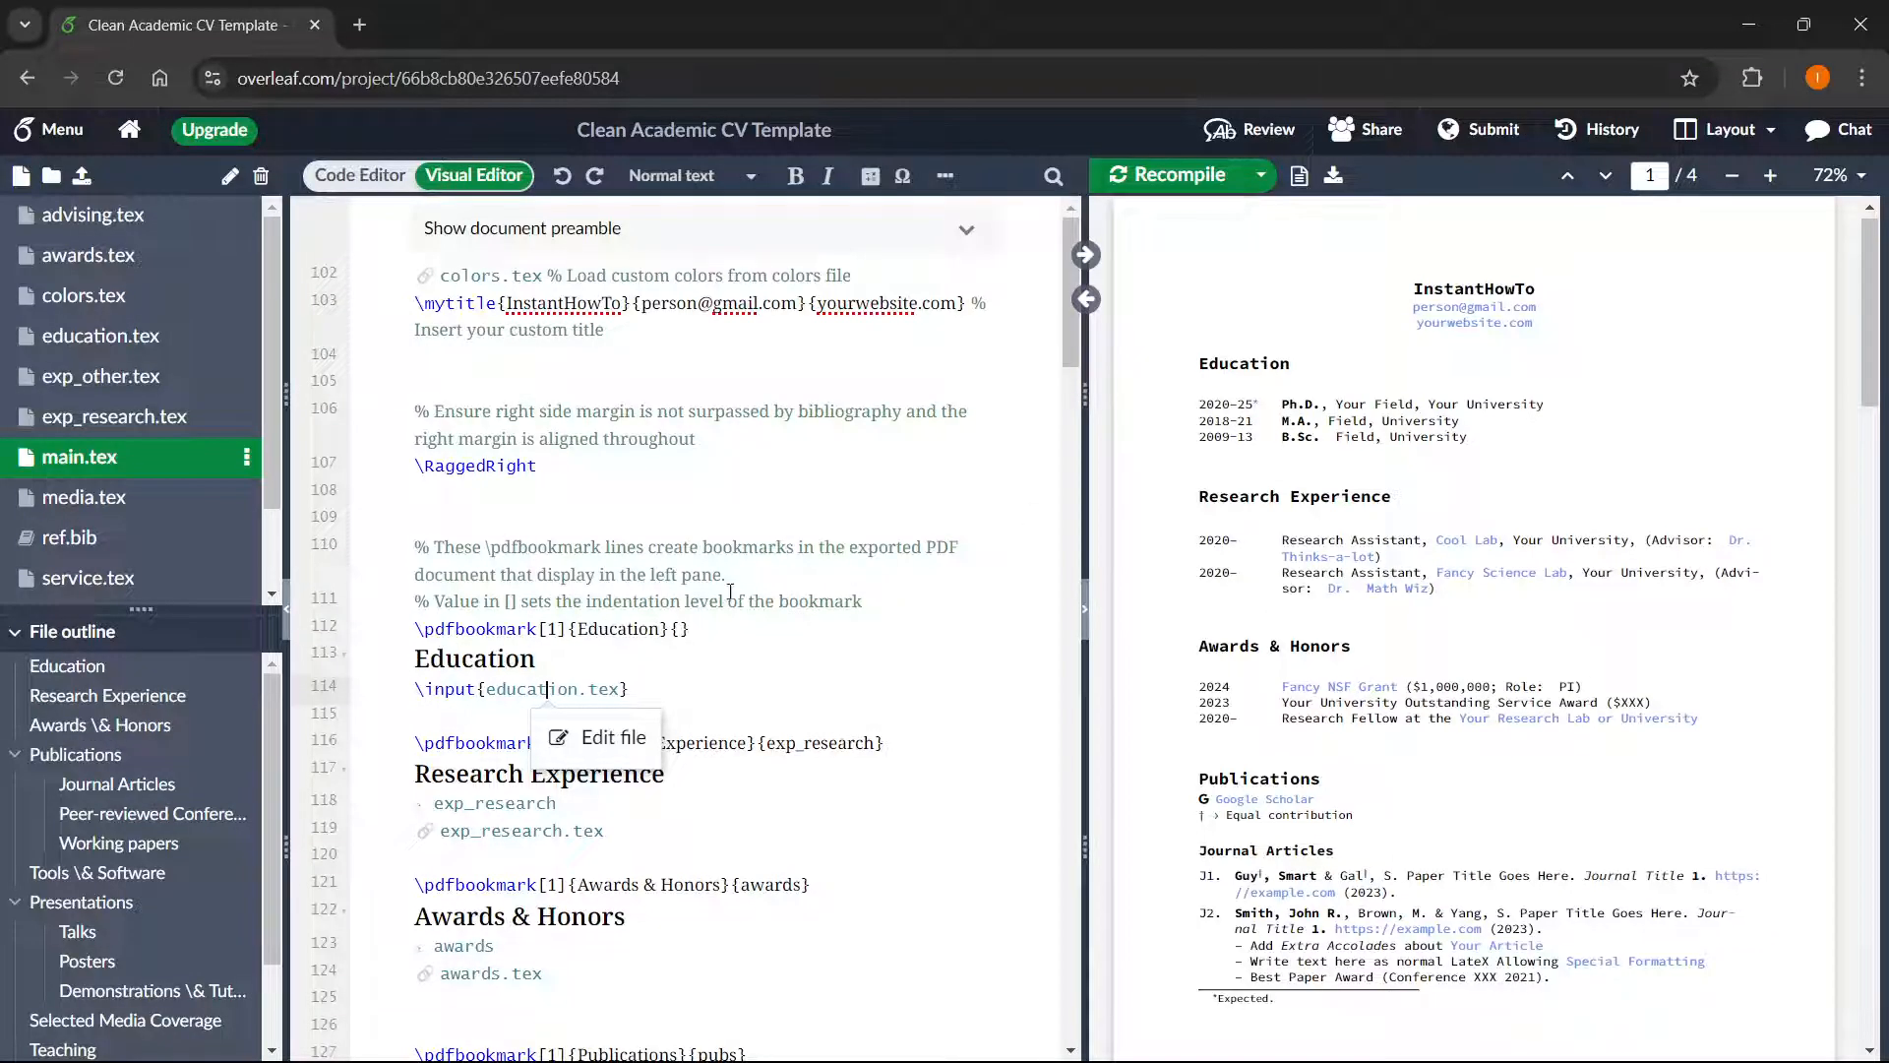
scroll(730, 592, down, 1)
click(583, 534)
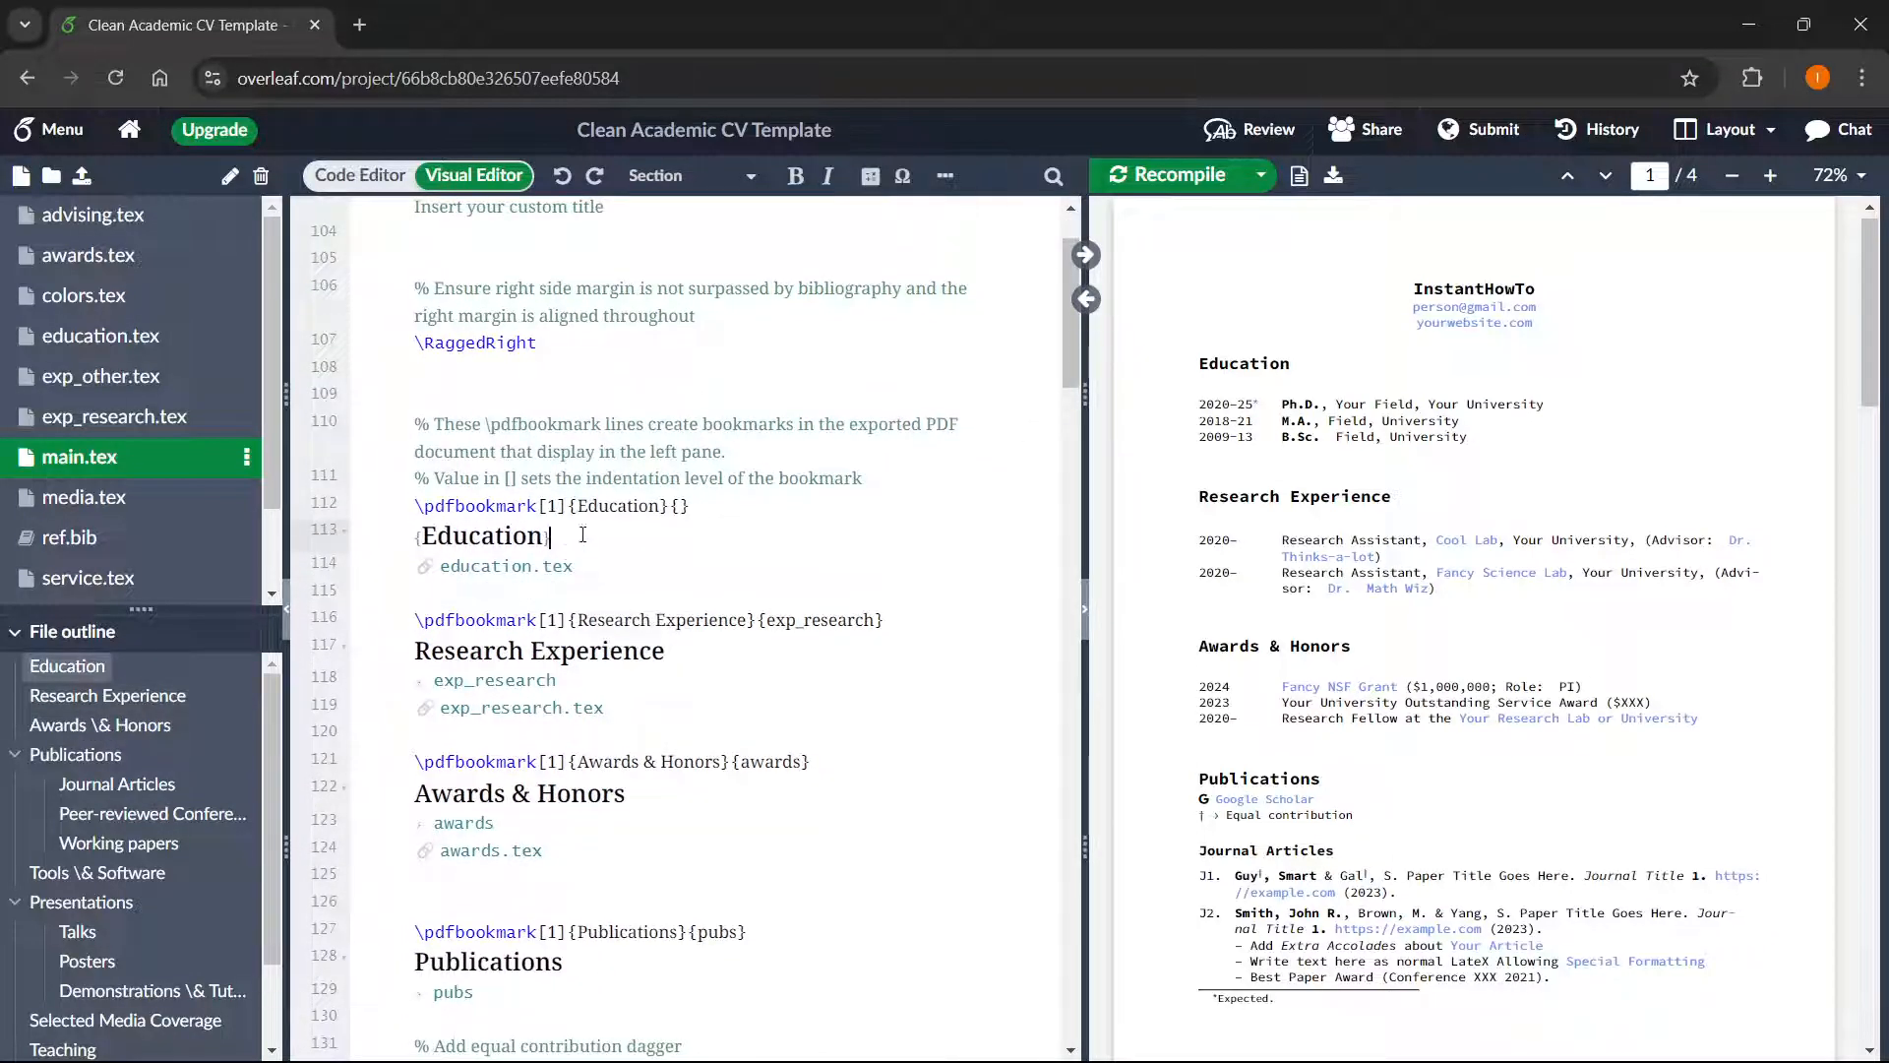
scroll(570, 536, down, 1)
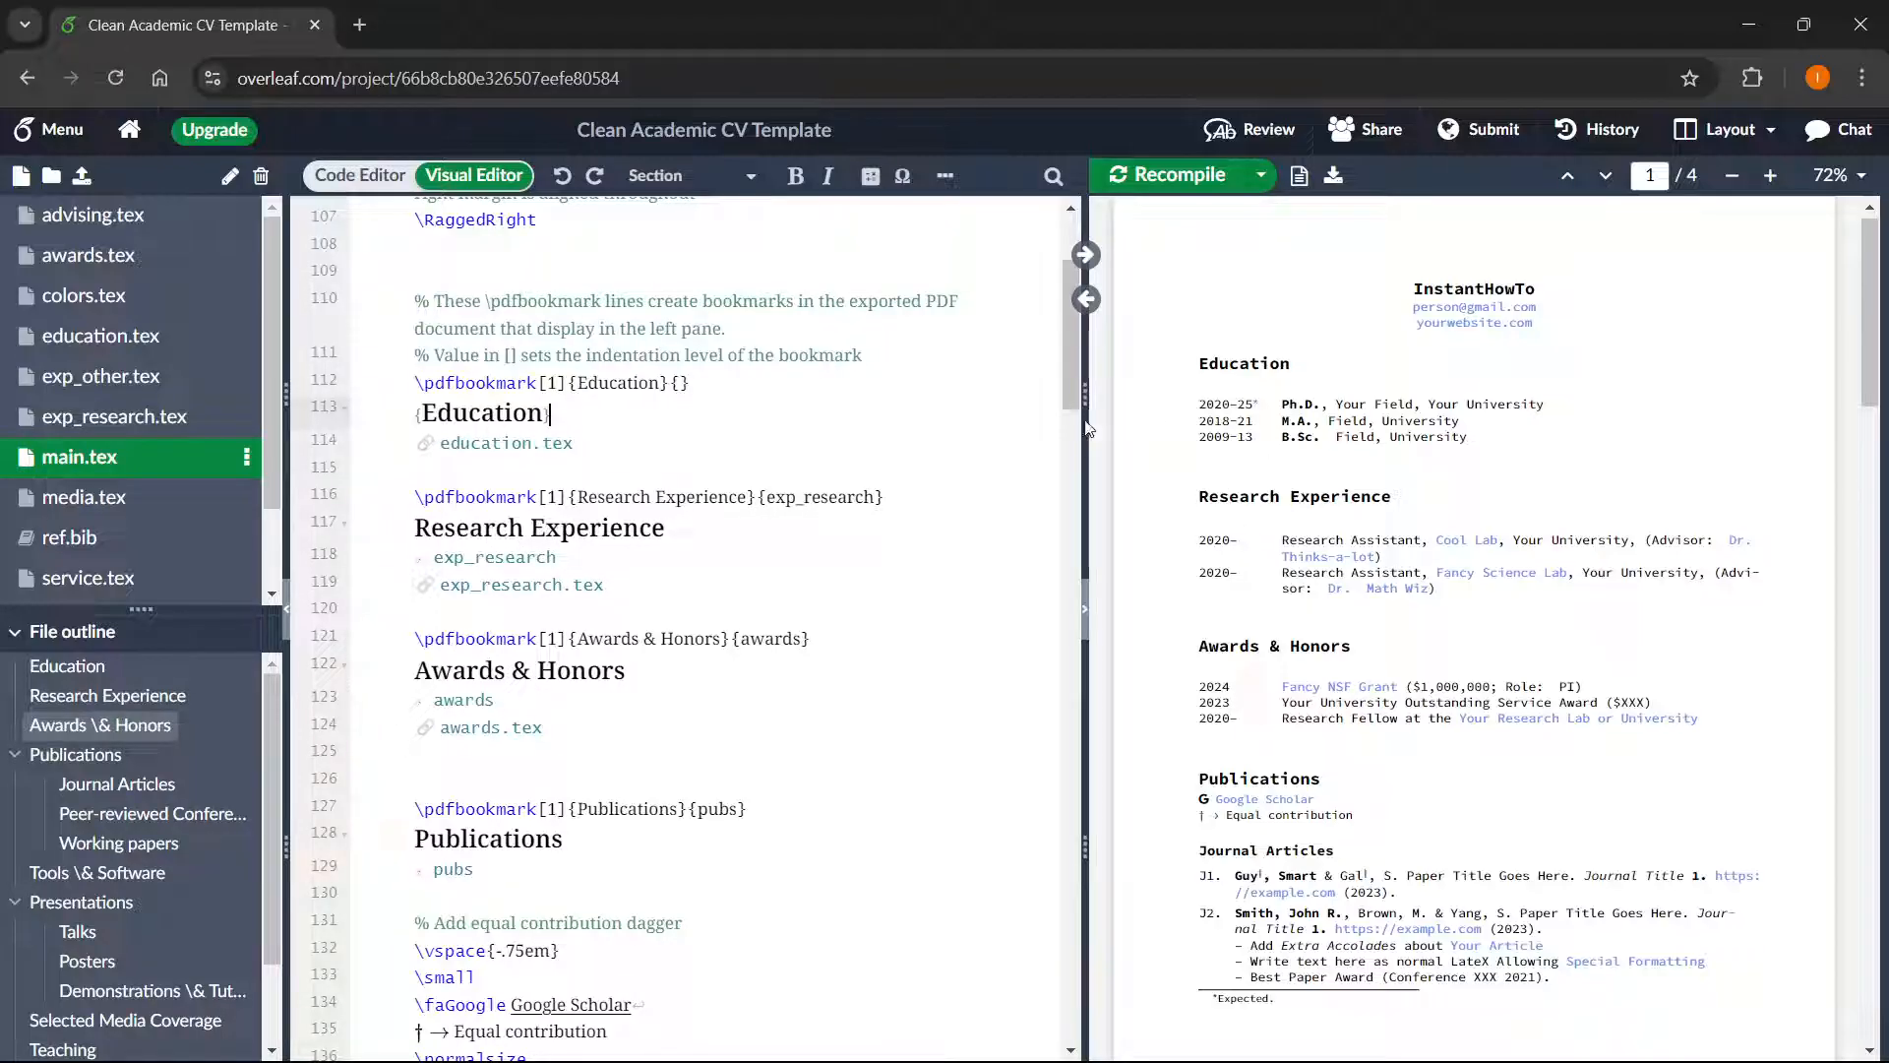
drag(1088, 438, 1145, 443)
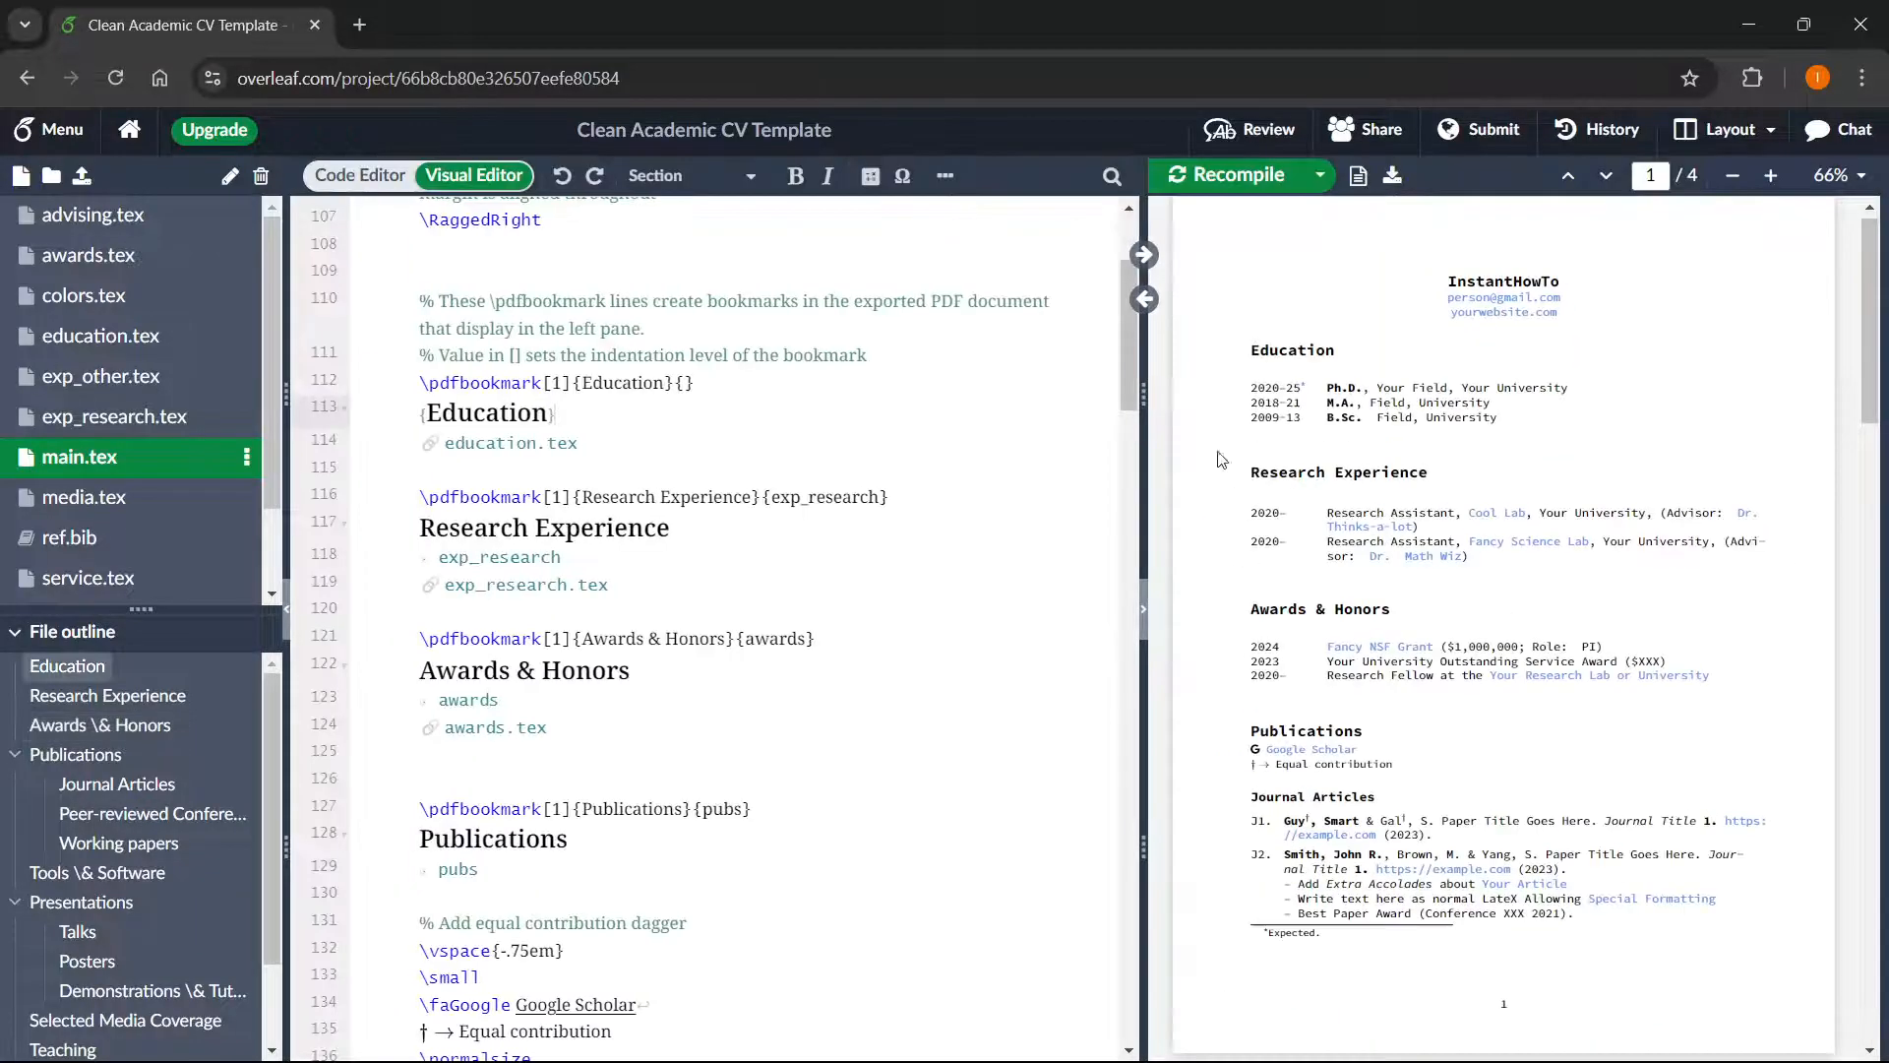
scroll(1319, 507, down, 3)
scroll(1280, 497, up, 4)
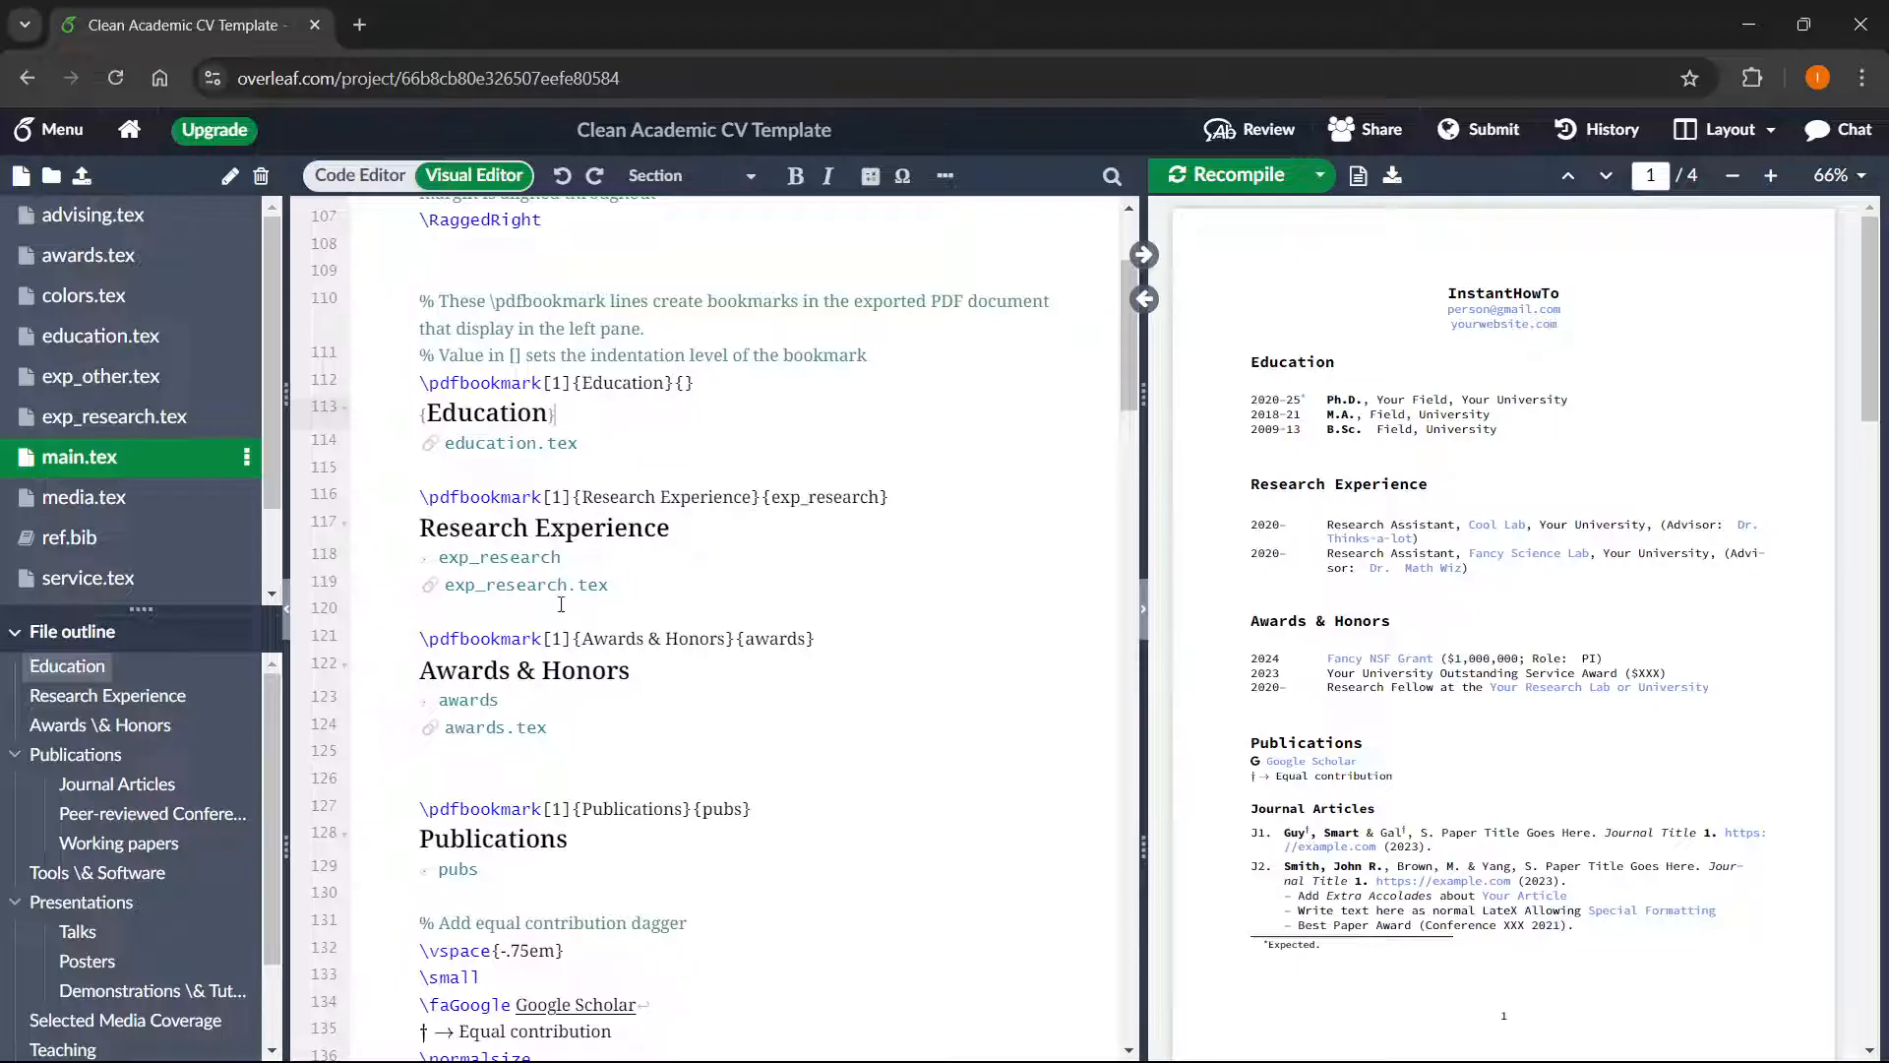
- Open the exp_research.tex file linked under the Research Experience heading and inspect the description cell of its first entry
click(517, 588)
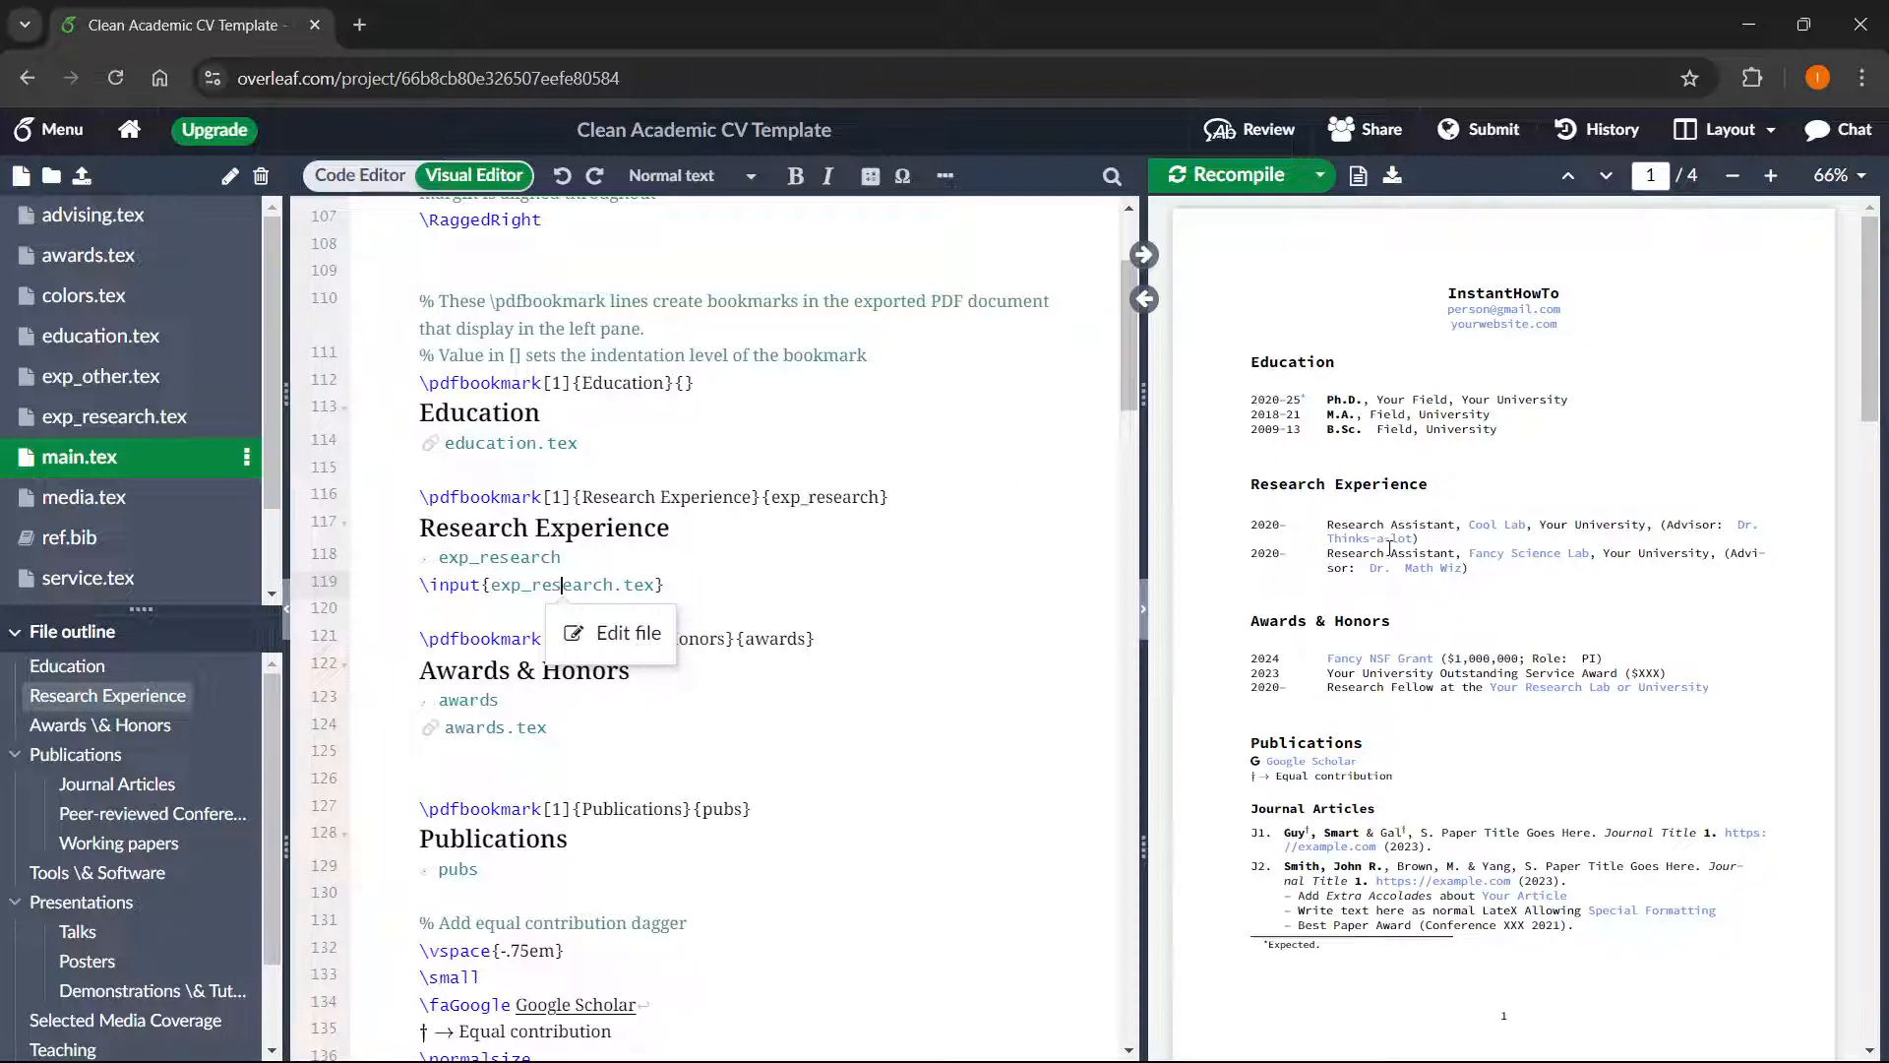
click(608, 633)
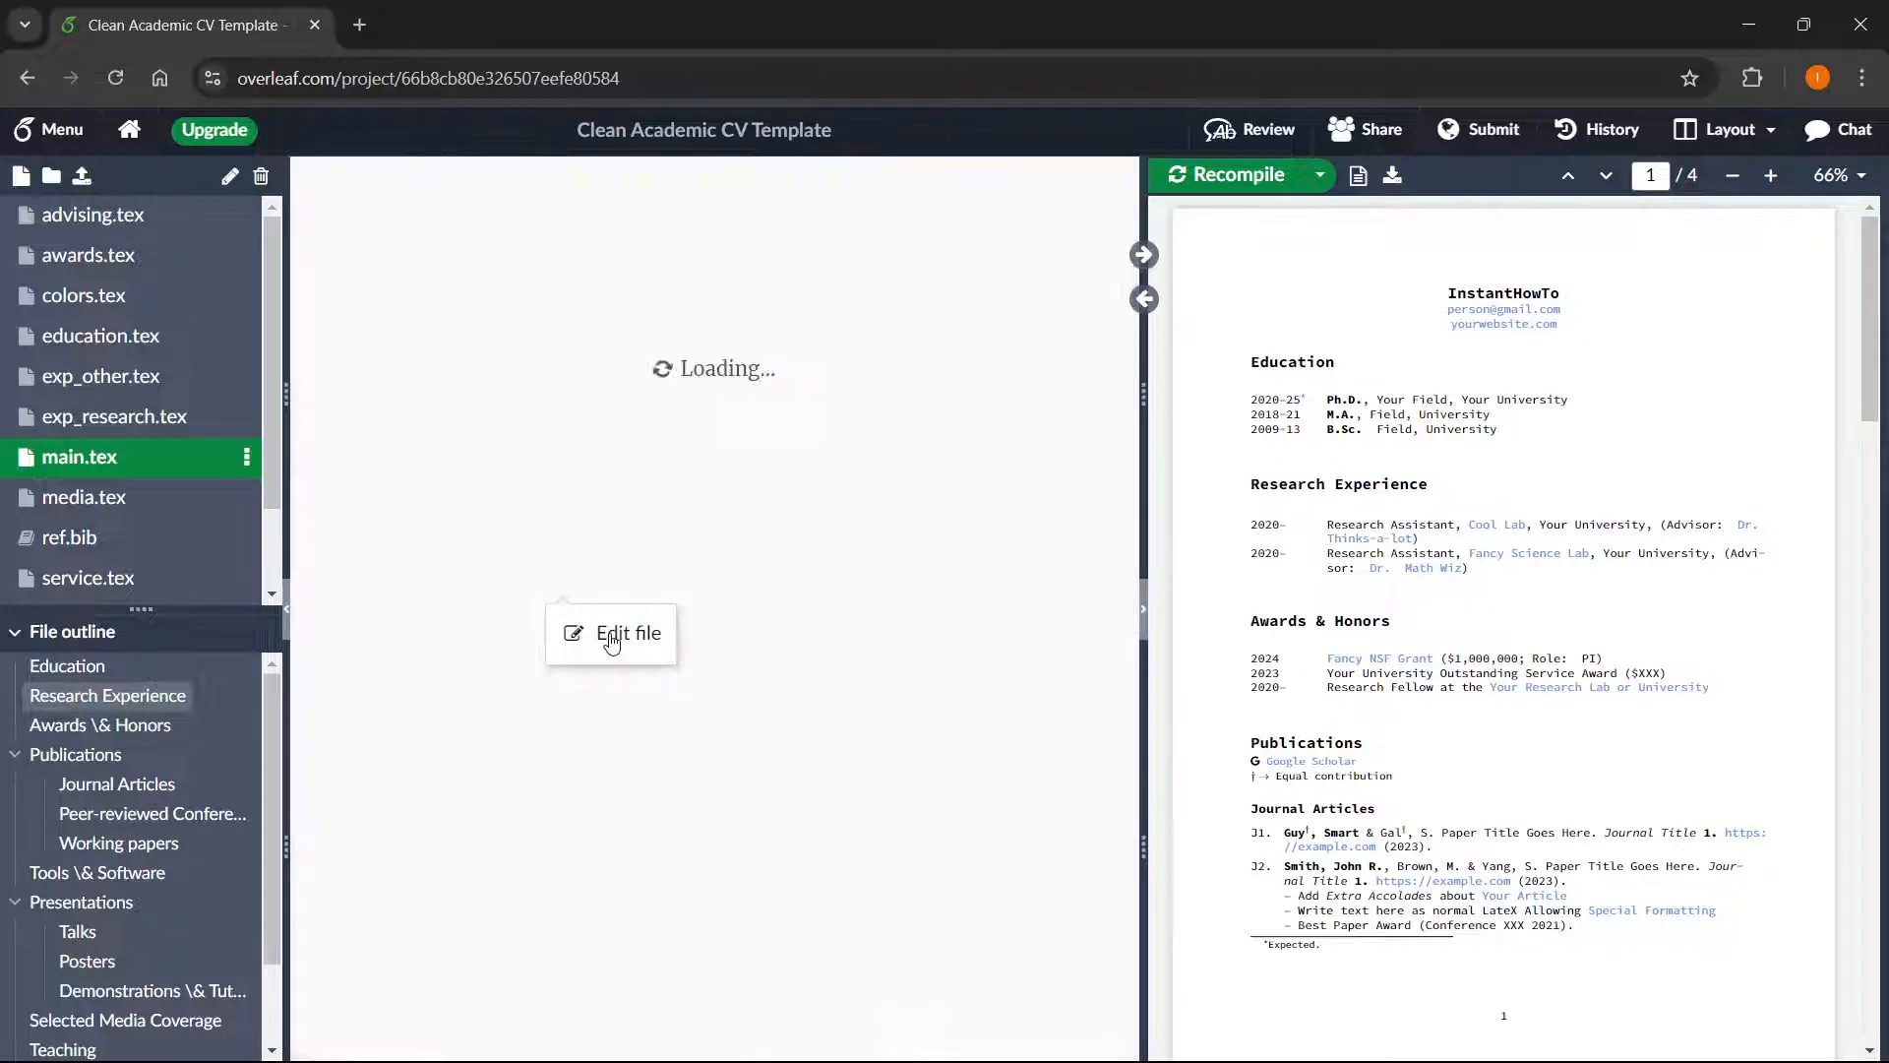
click(624, 400)
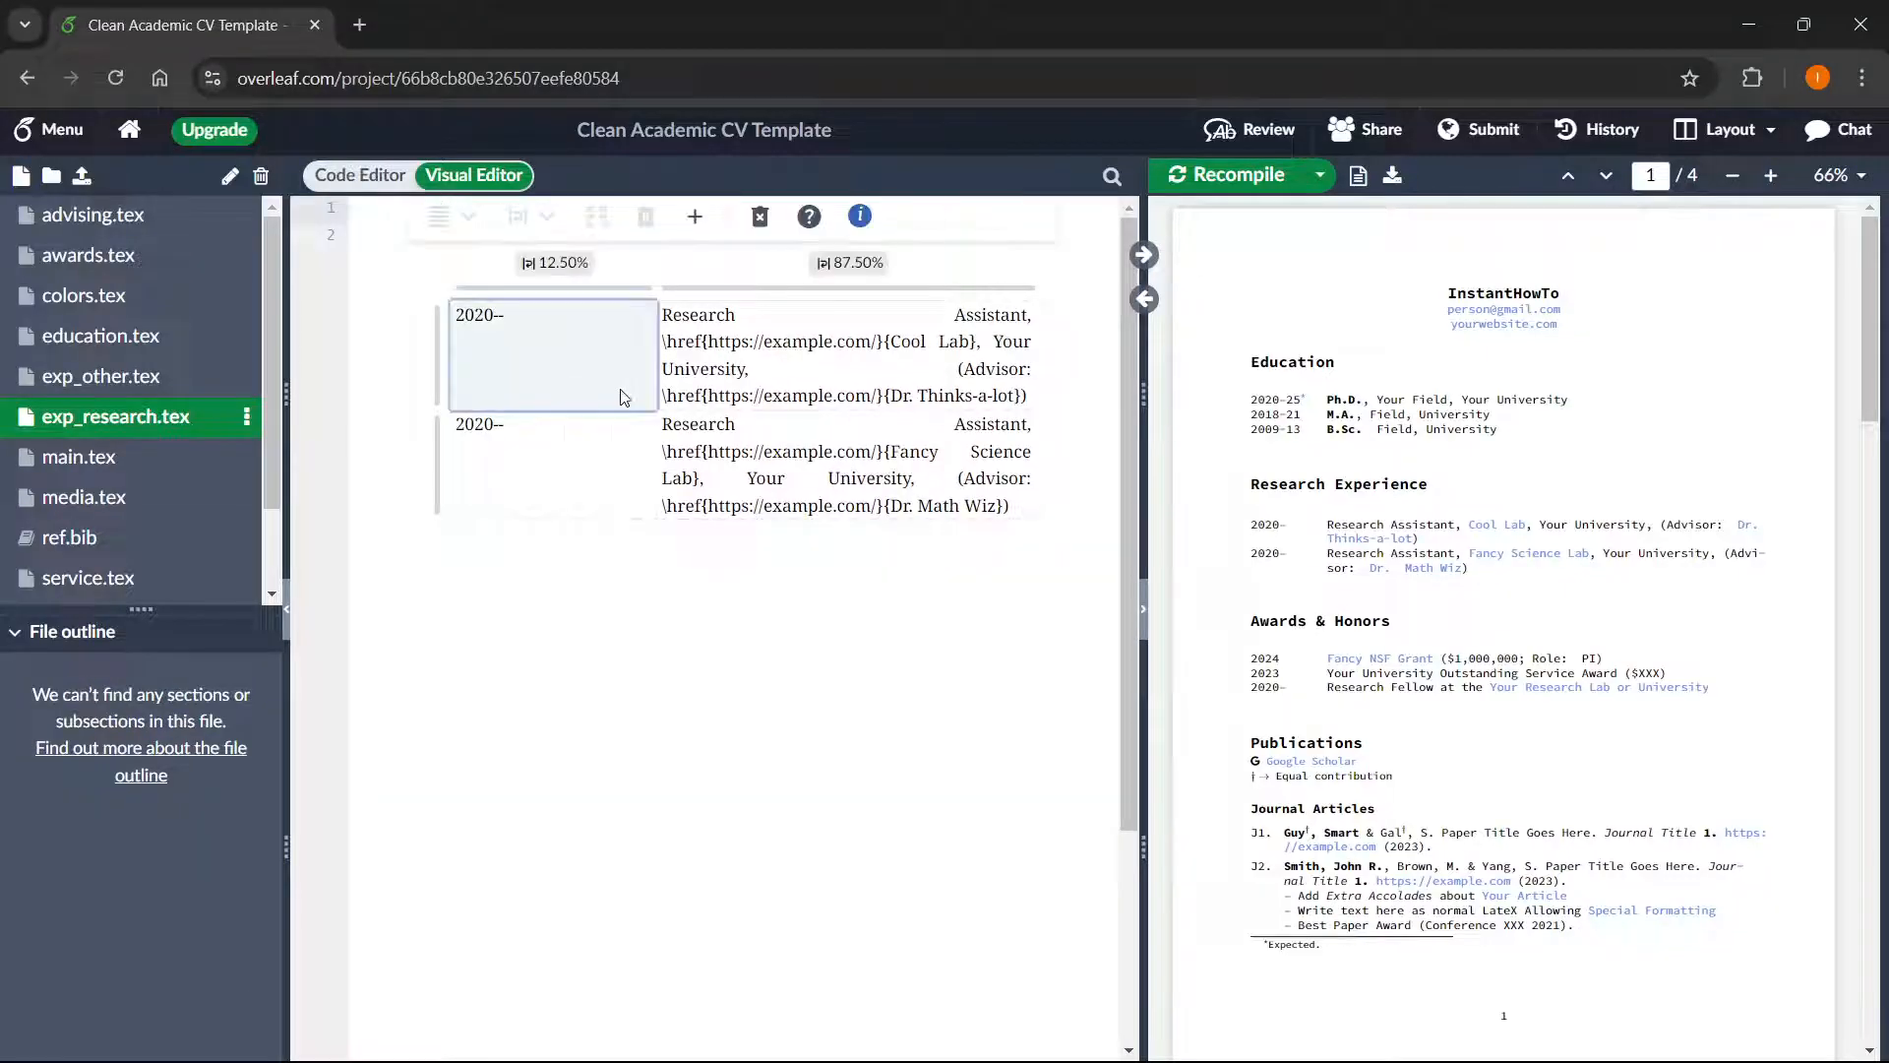
click(764, 381)
key(shift+Up)
key(shift+Home)
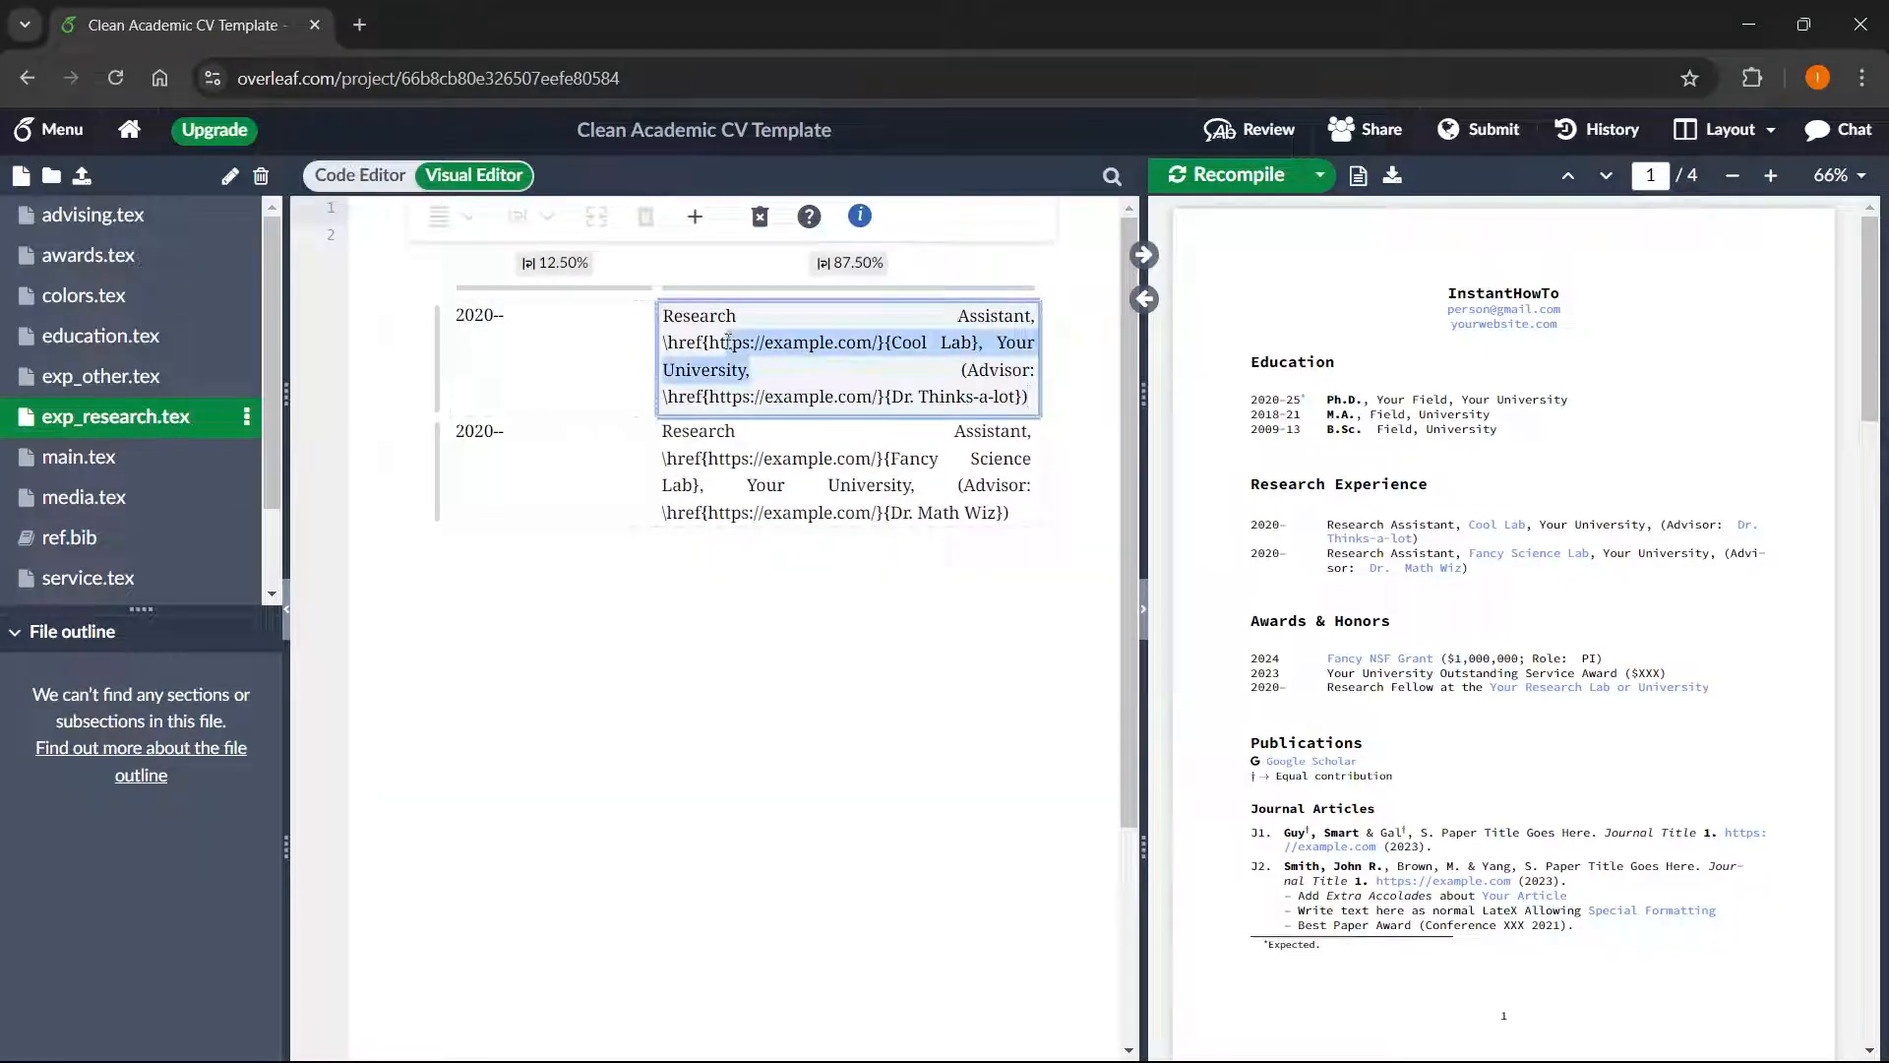
click(781, 376)
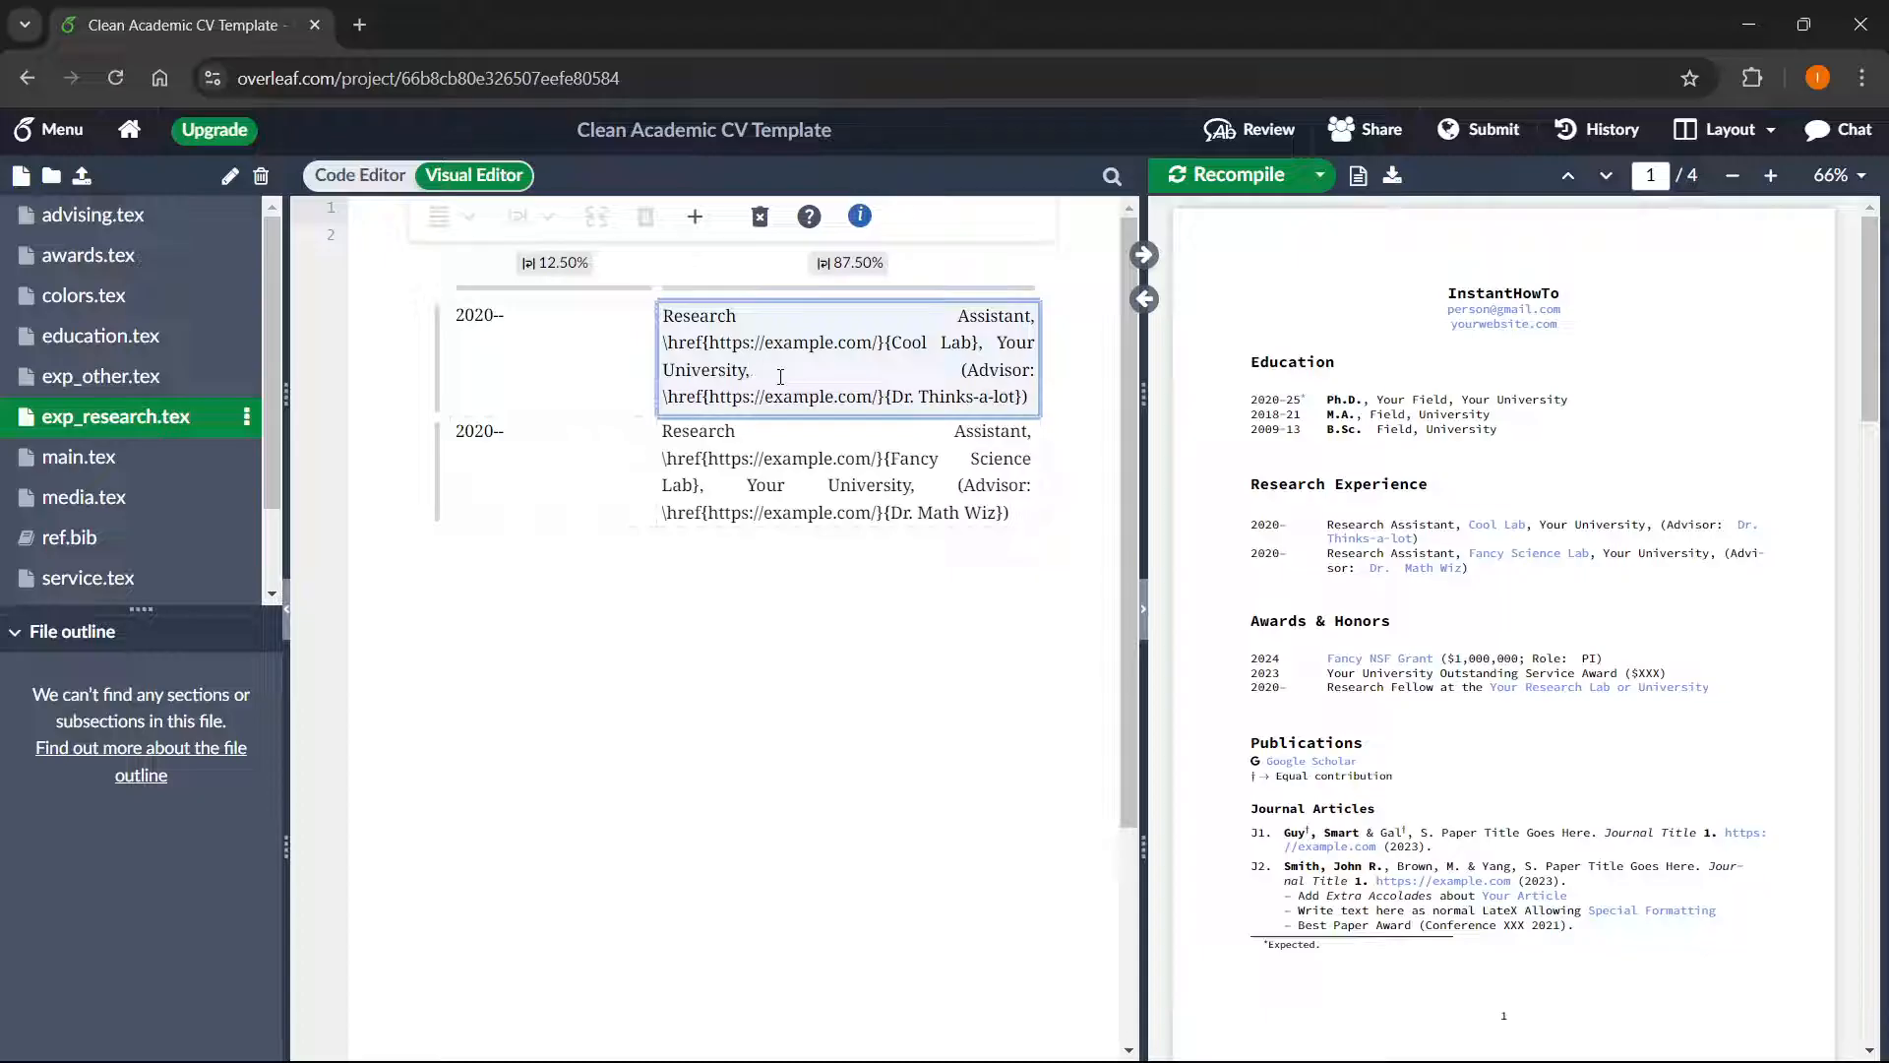
click(856, 604)
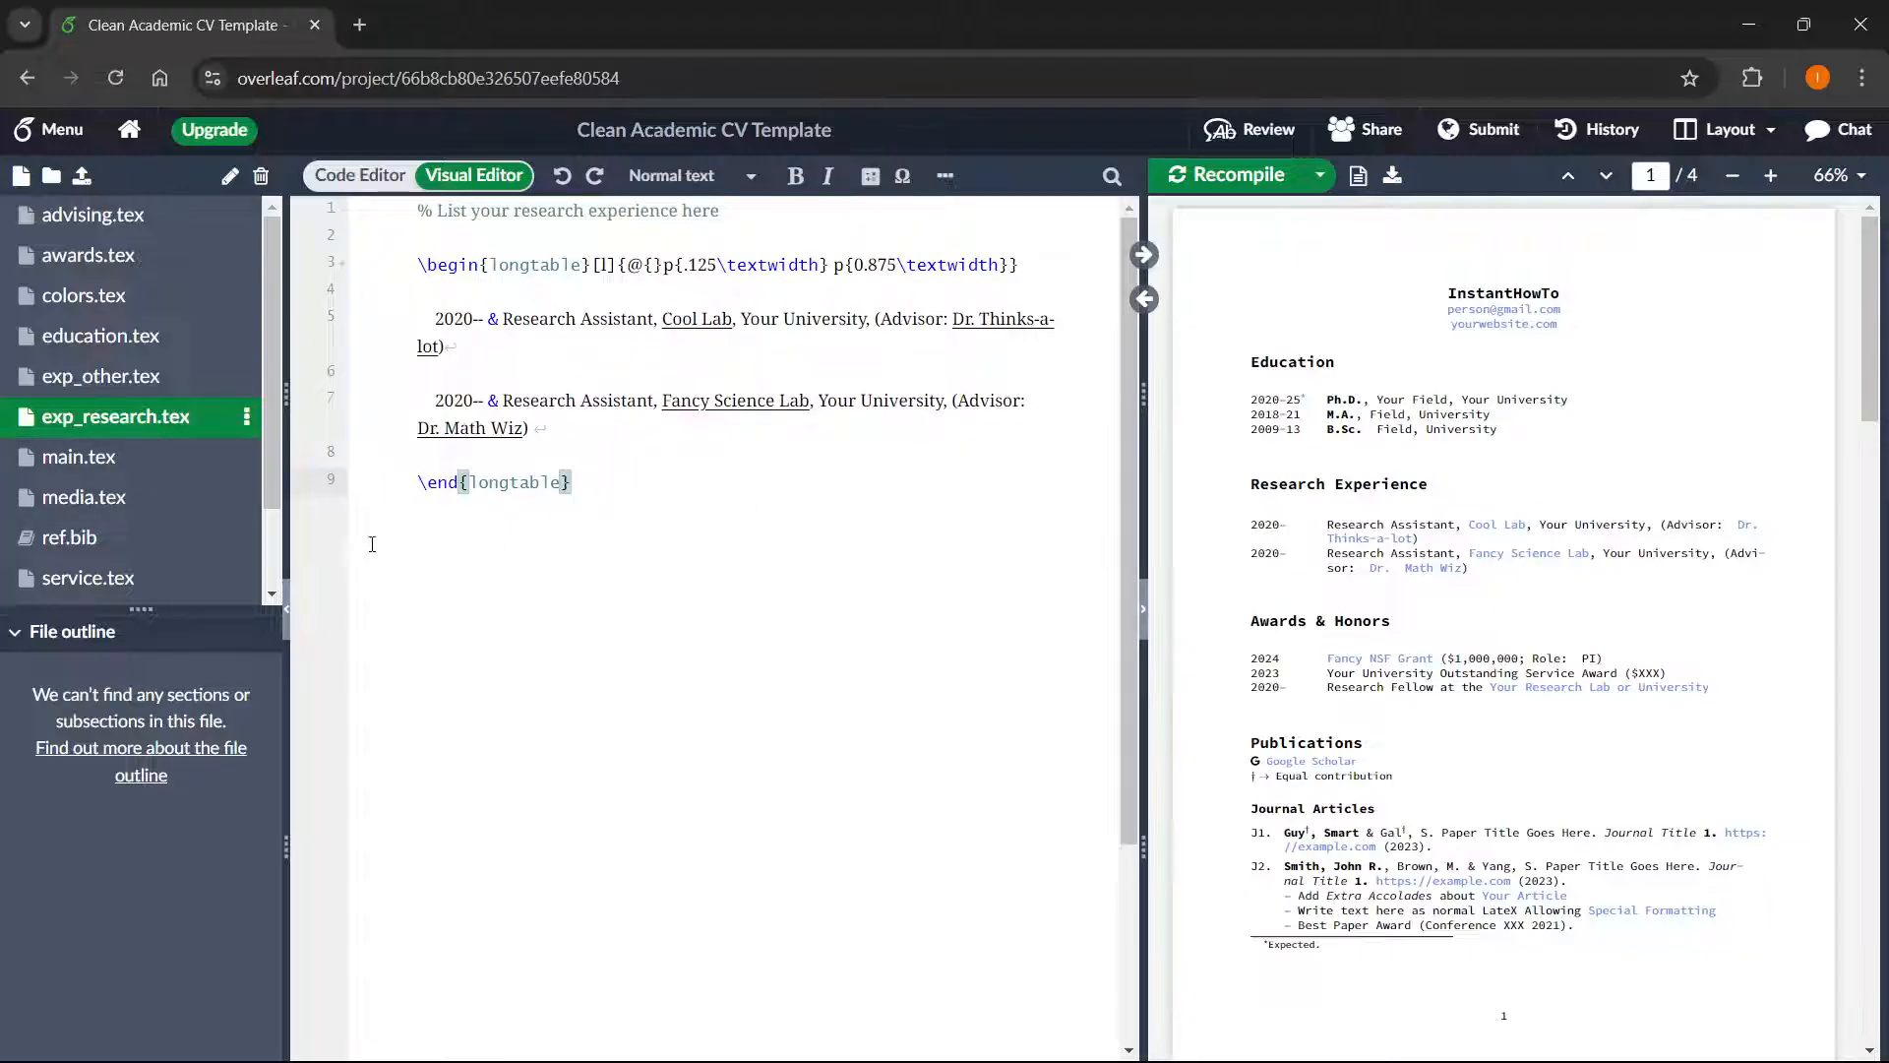
- Go back to main.tex and review the remaining CV sections in both the source and the PDF preview
click(79, 457)
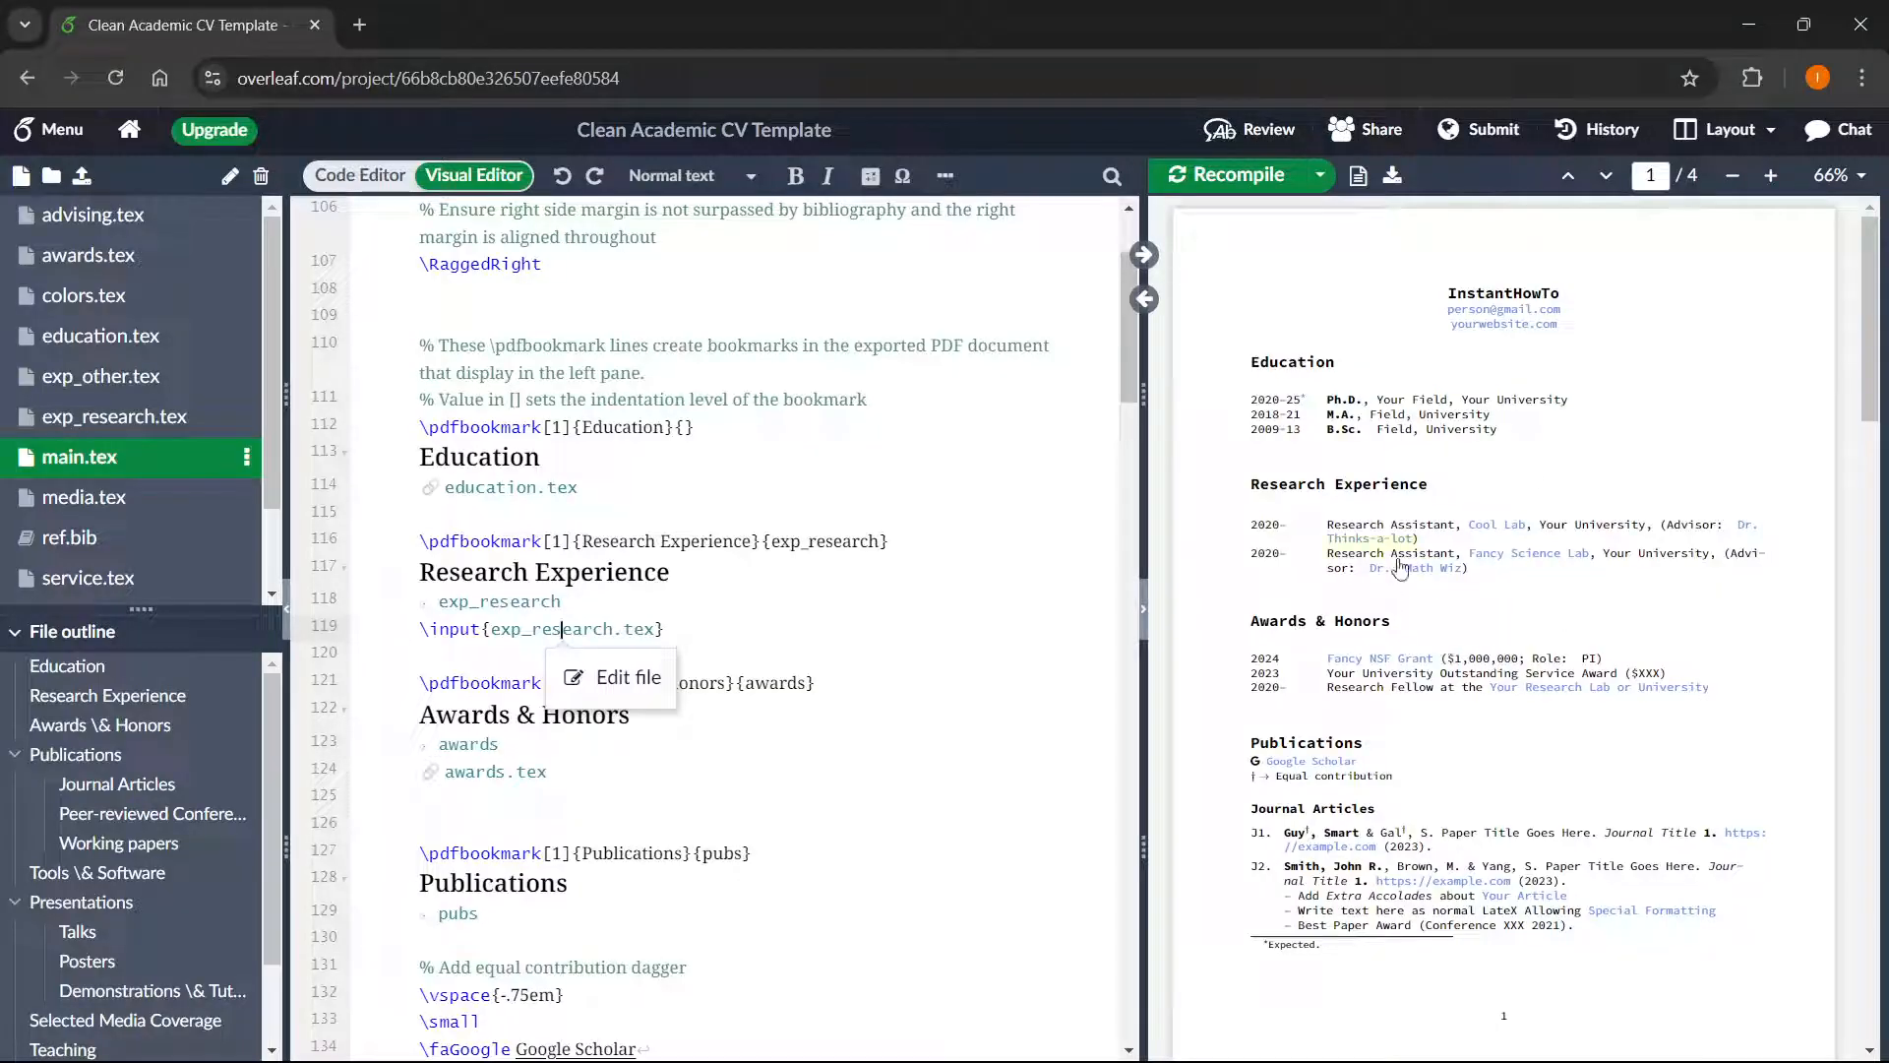
scroll(888, 647, down, 7)
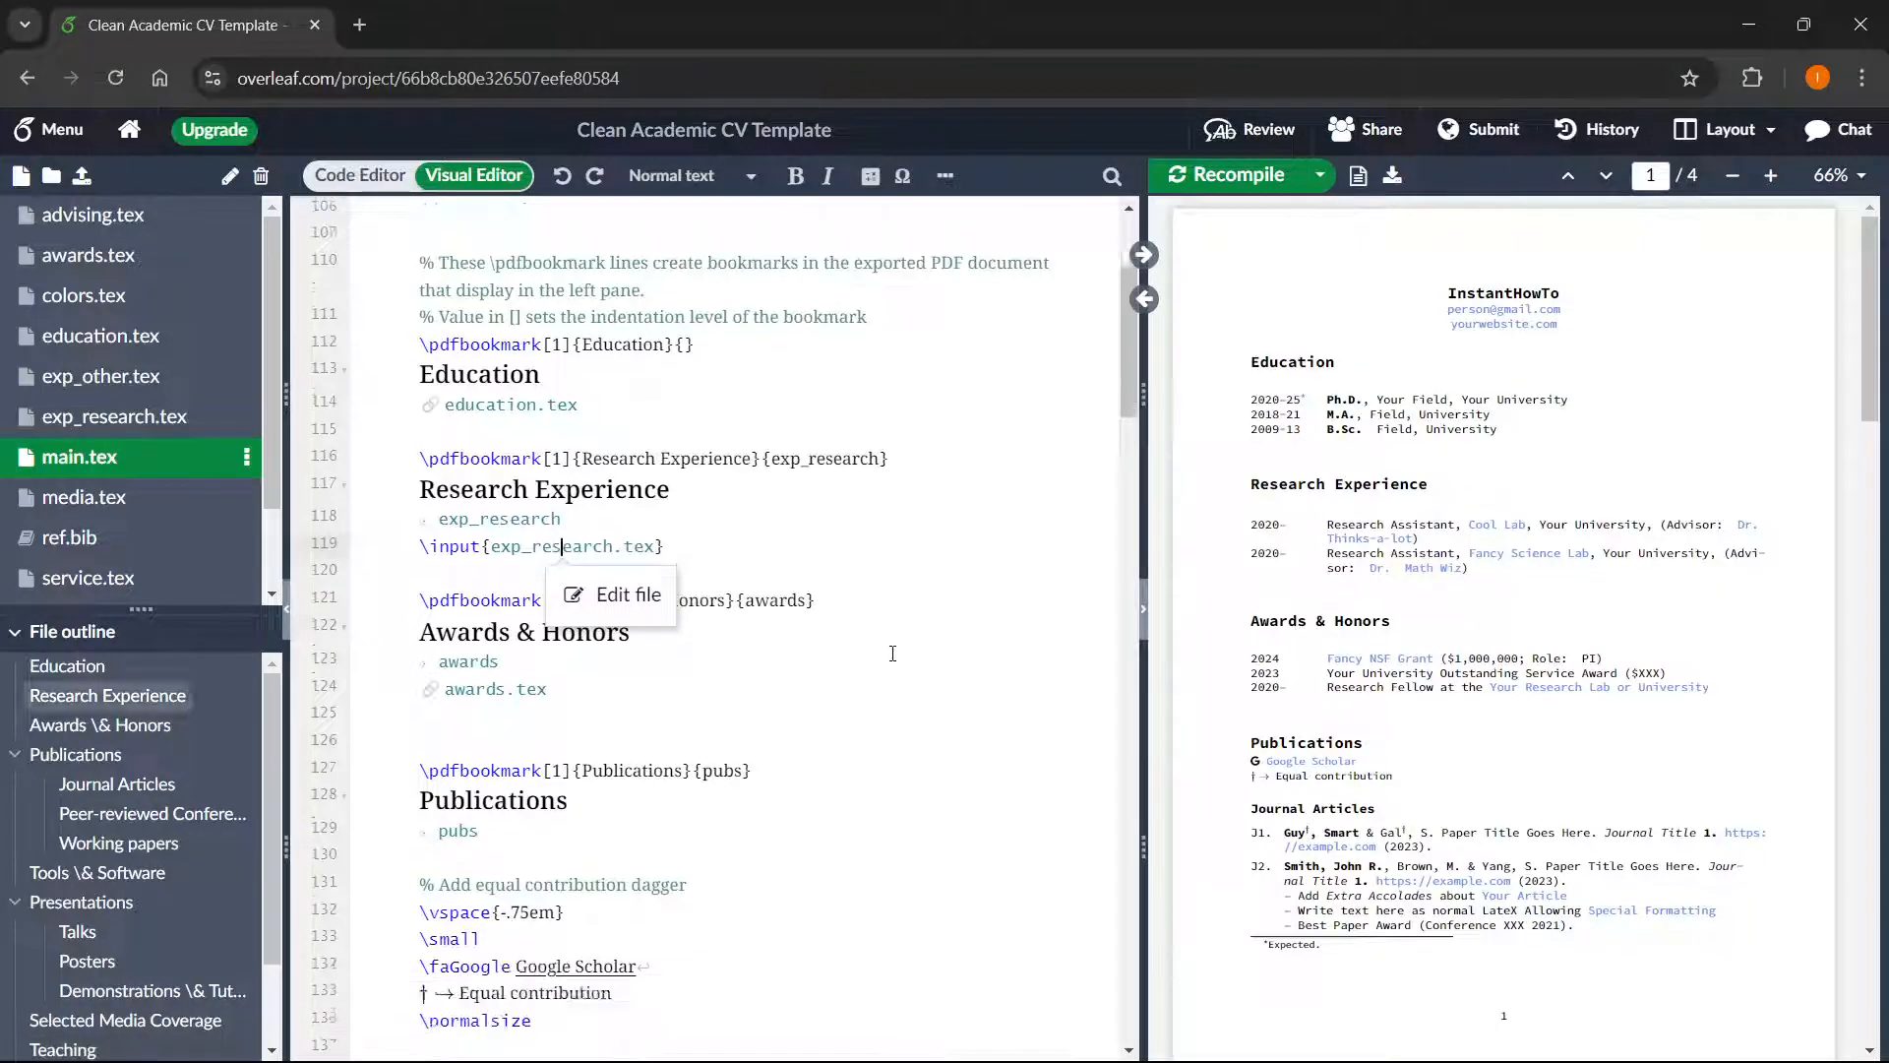
scroll(887, 647, down, 15)
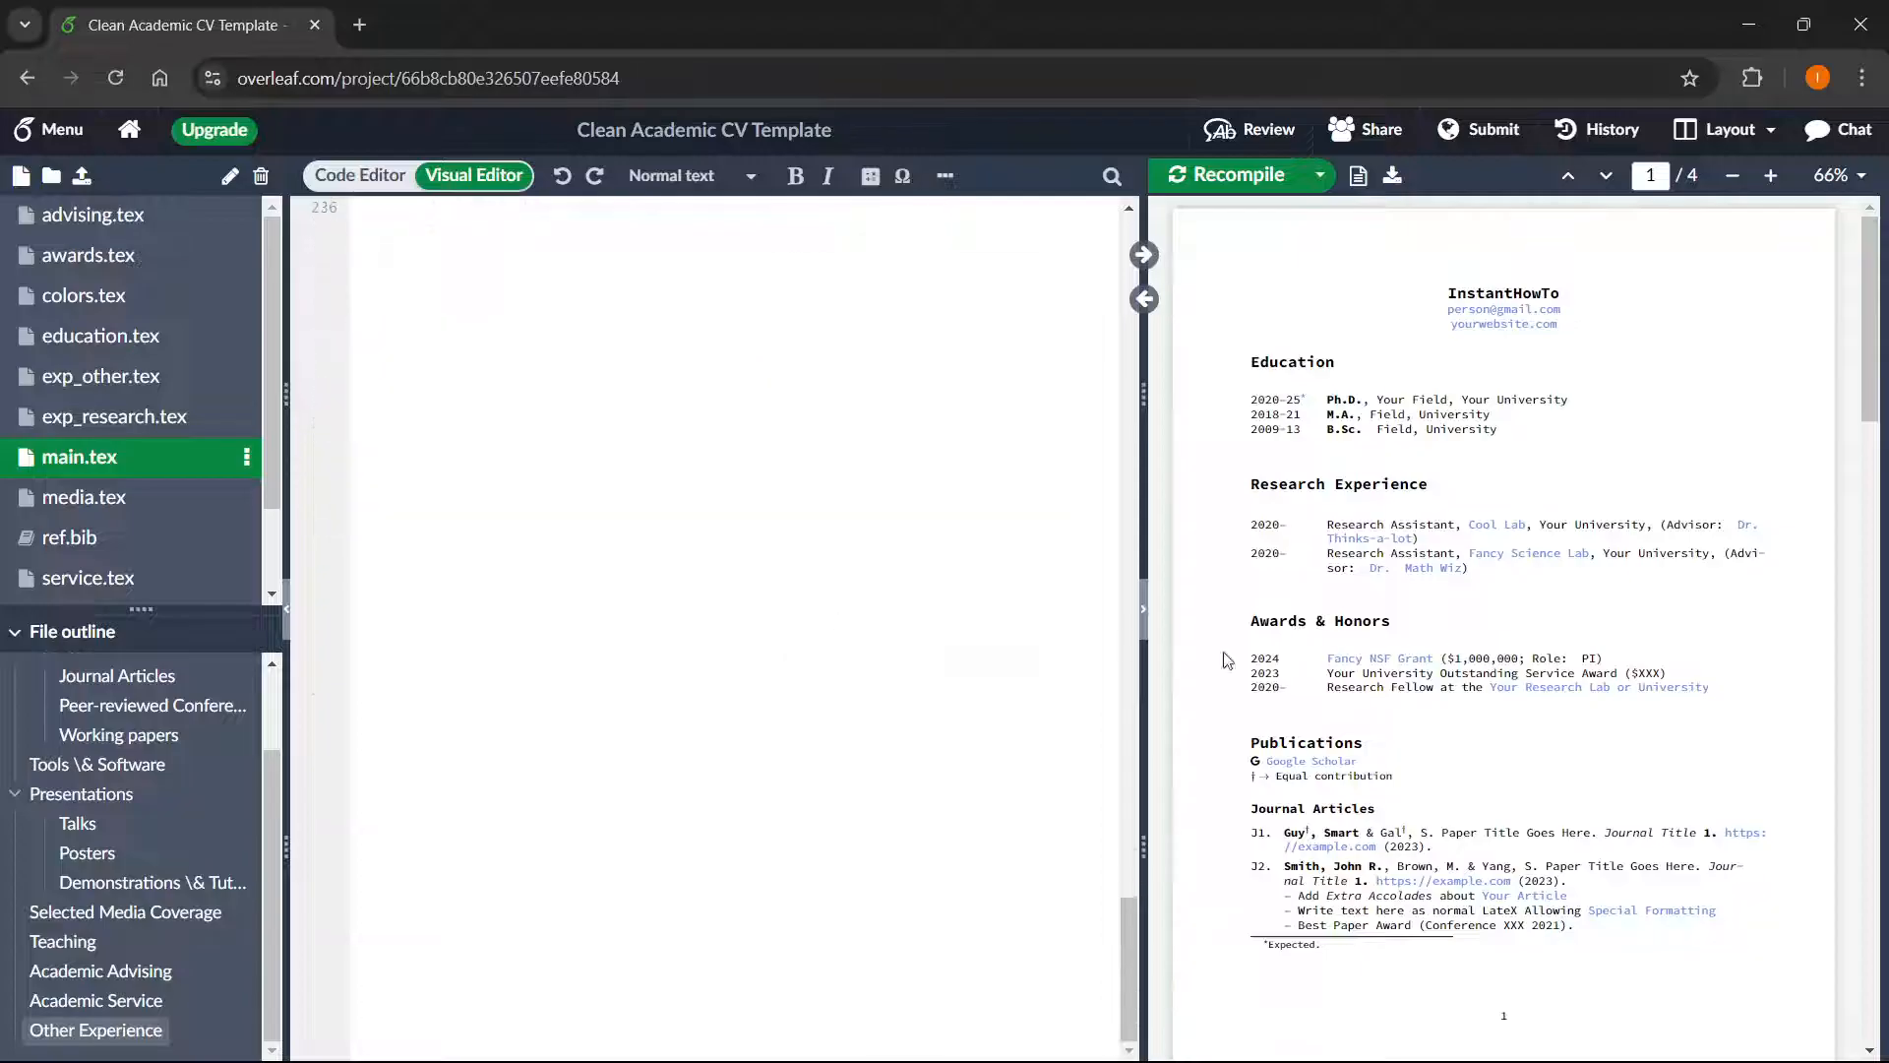
scroll(878, 651, up, 3)
scroll(878, 651, up, 3)
scroll(1410, 652, down, 10)
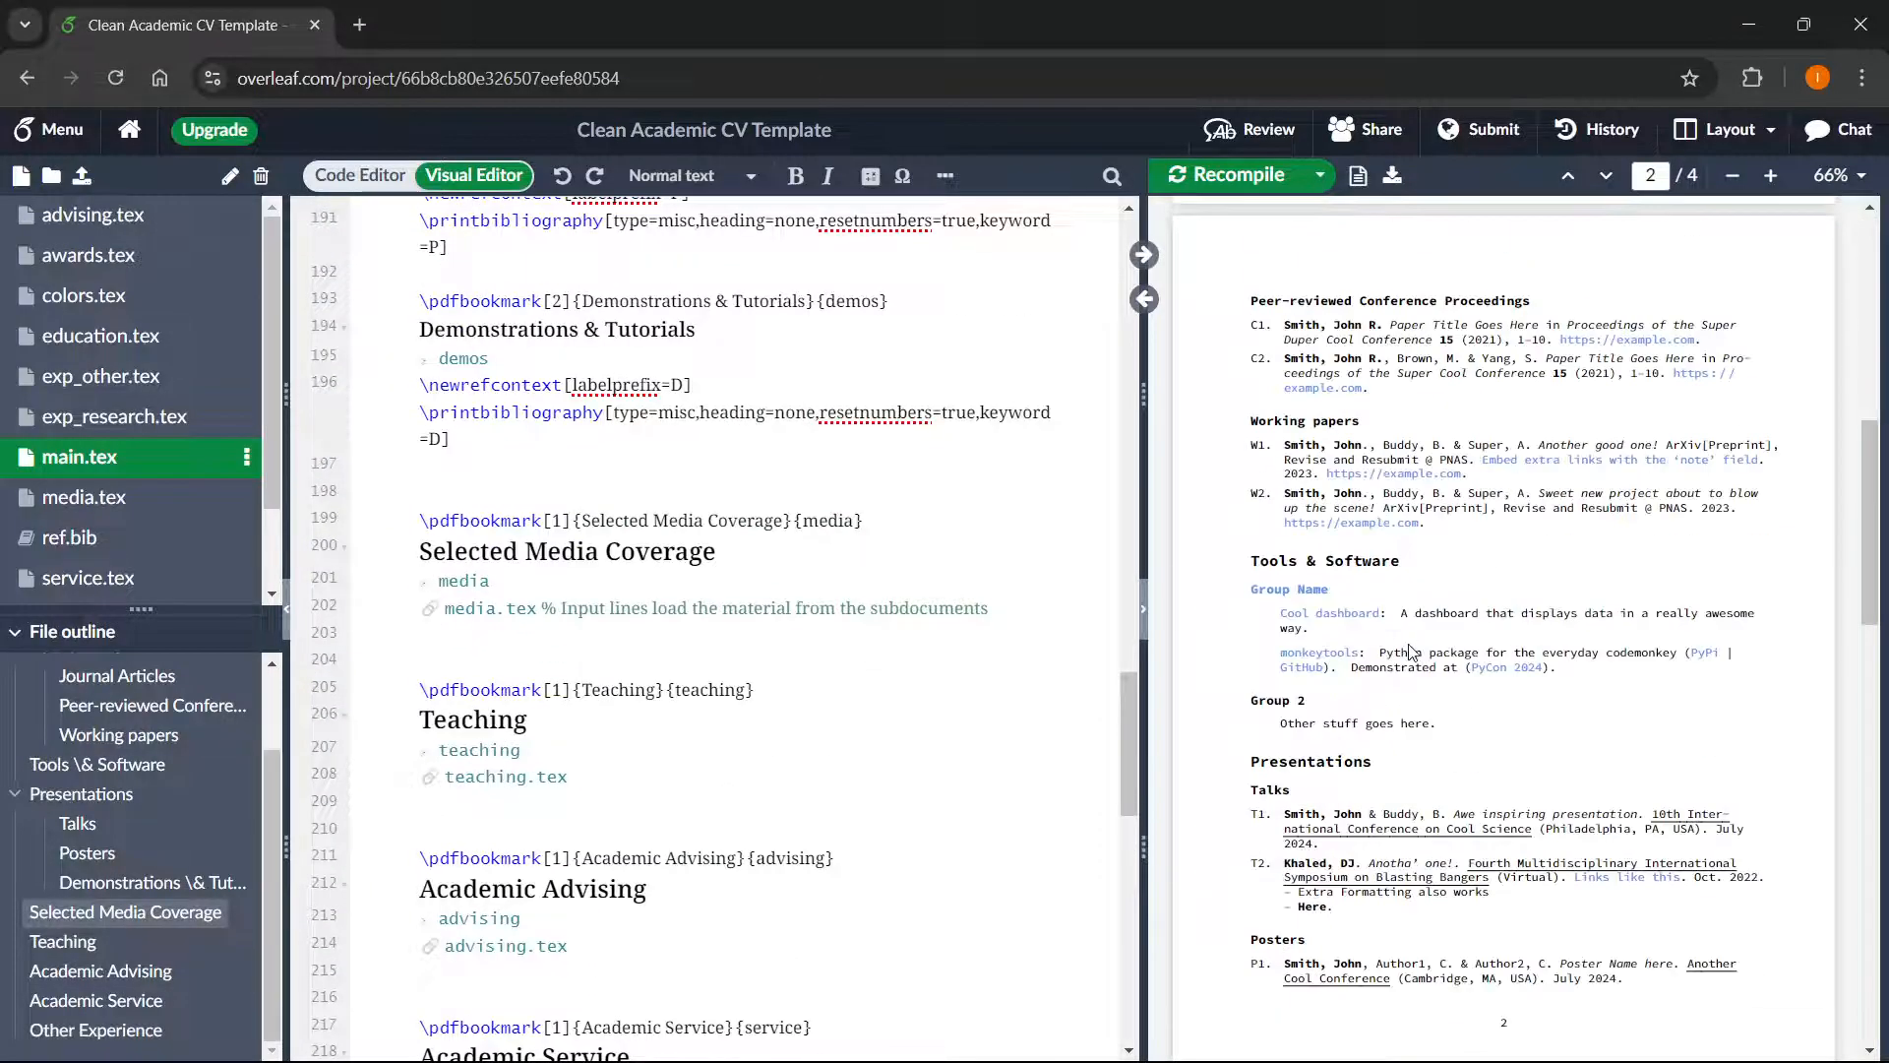
scroll(1410, 653, down, 10)
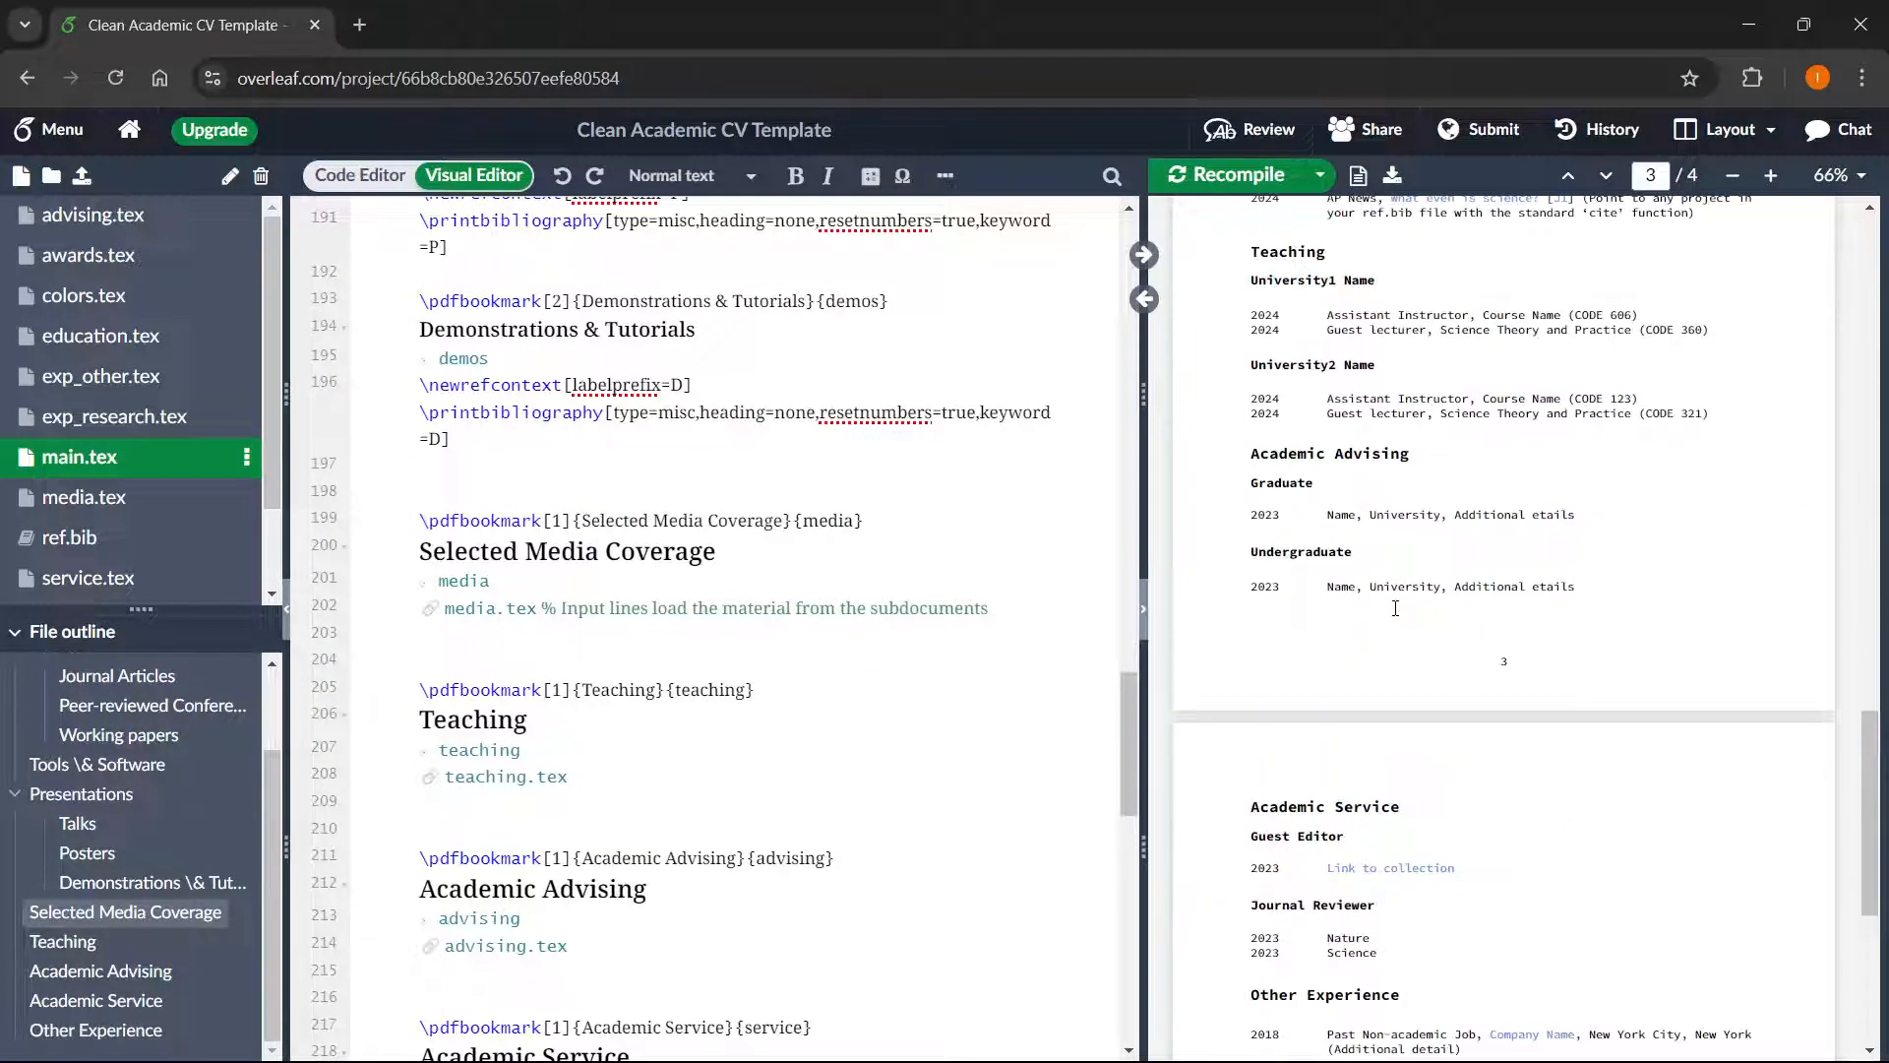
scroll(1398, 616, down, 5)
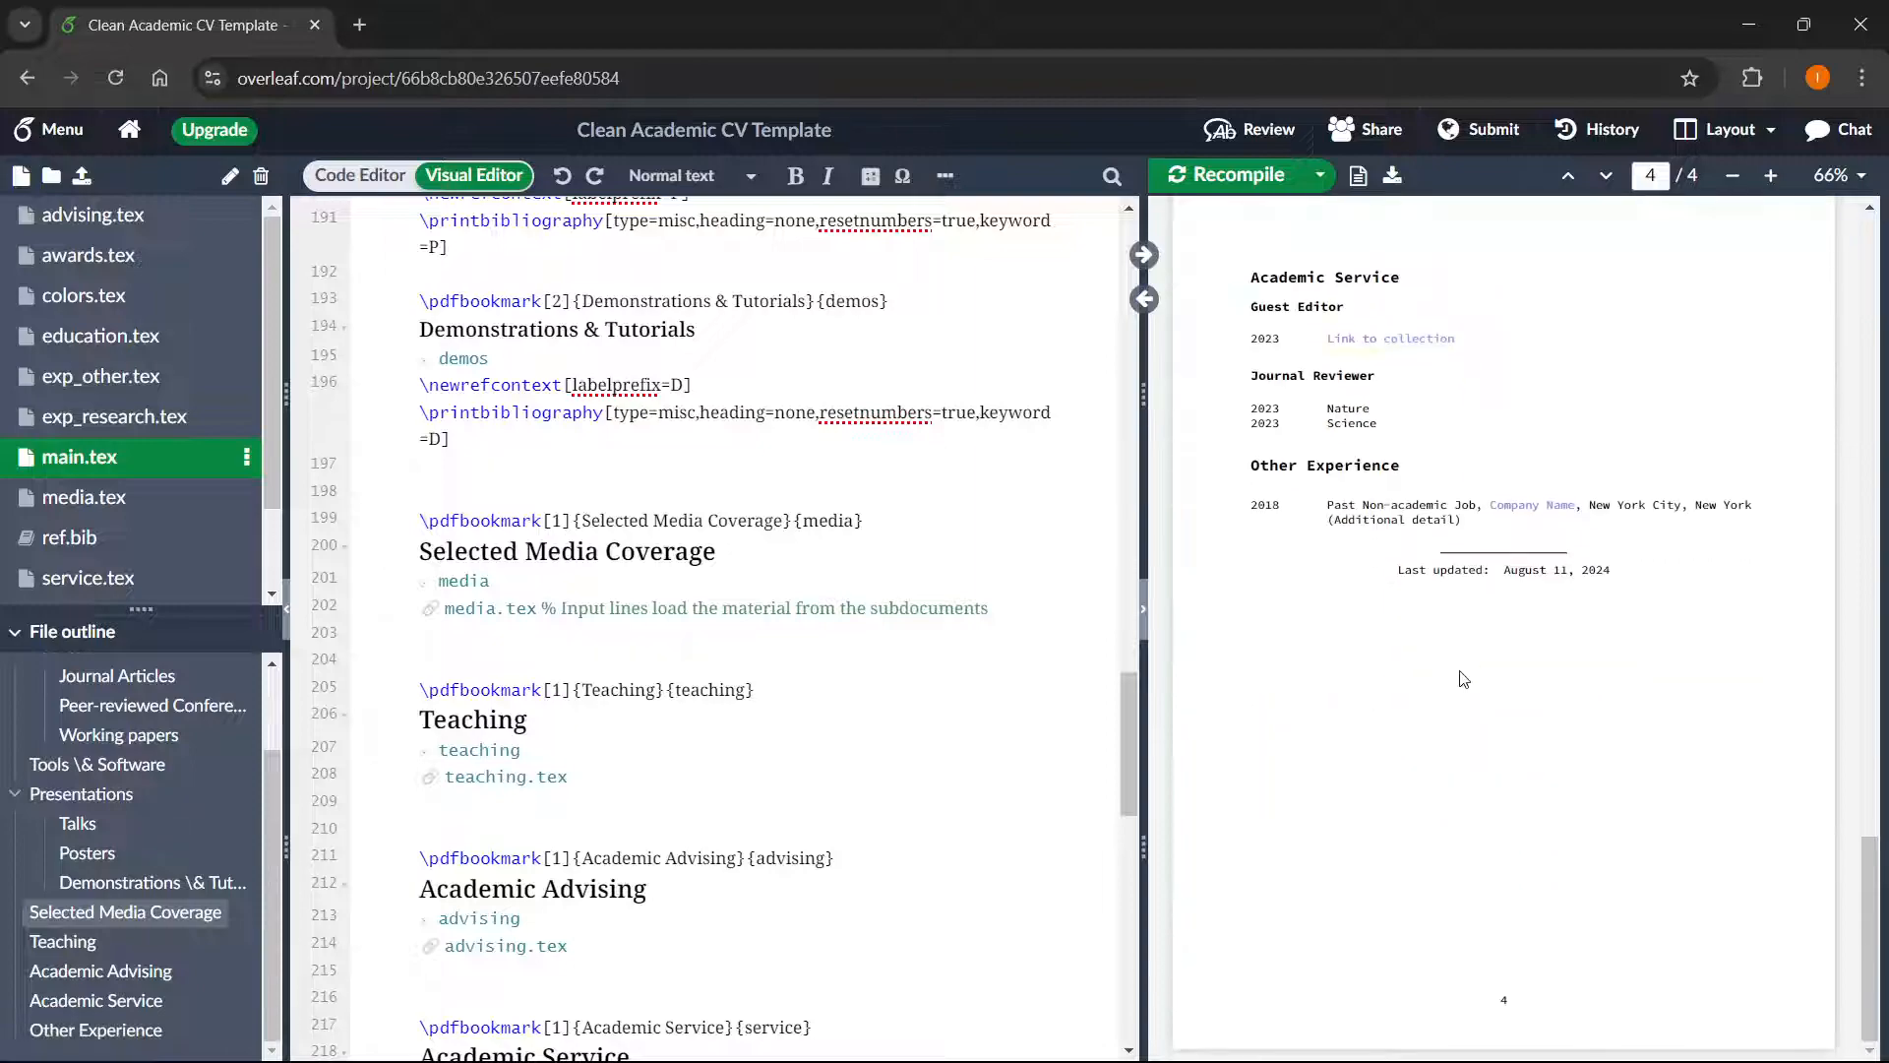
scroll(1464, 694, up, 10)
scroll(1463, 699, up, 8)
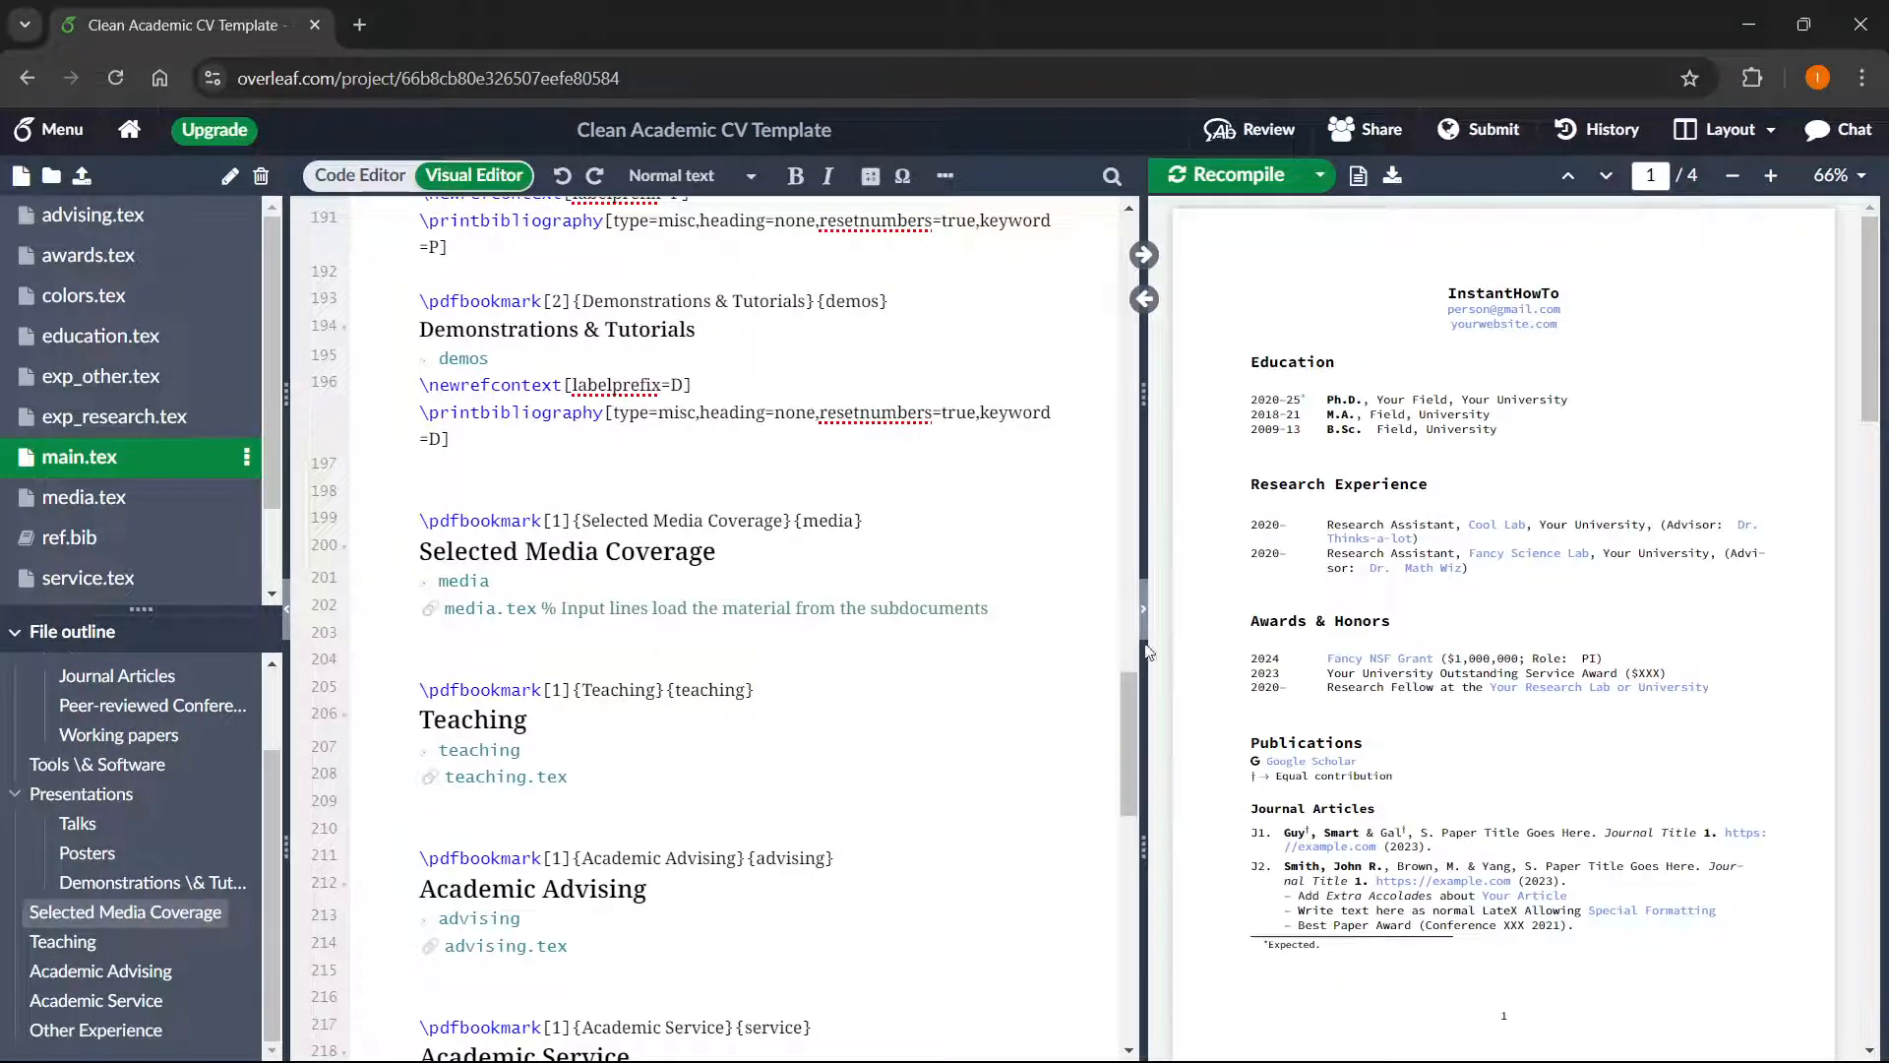
scroll(839, 570, up, 15)
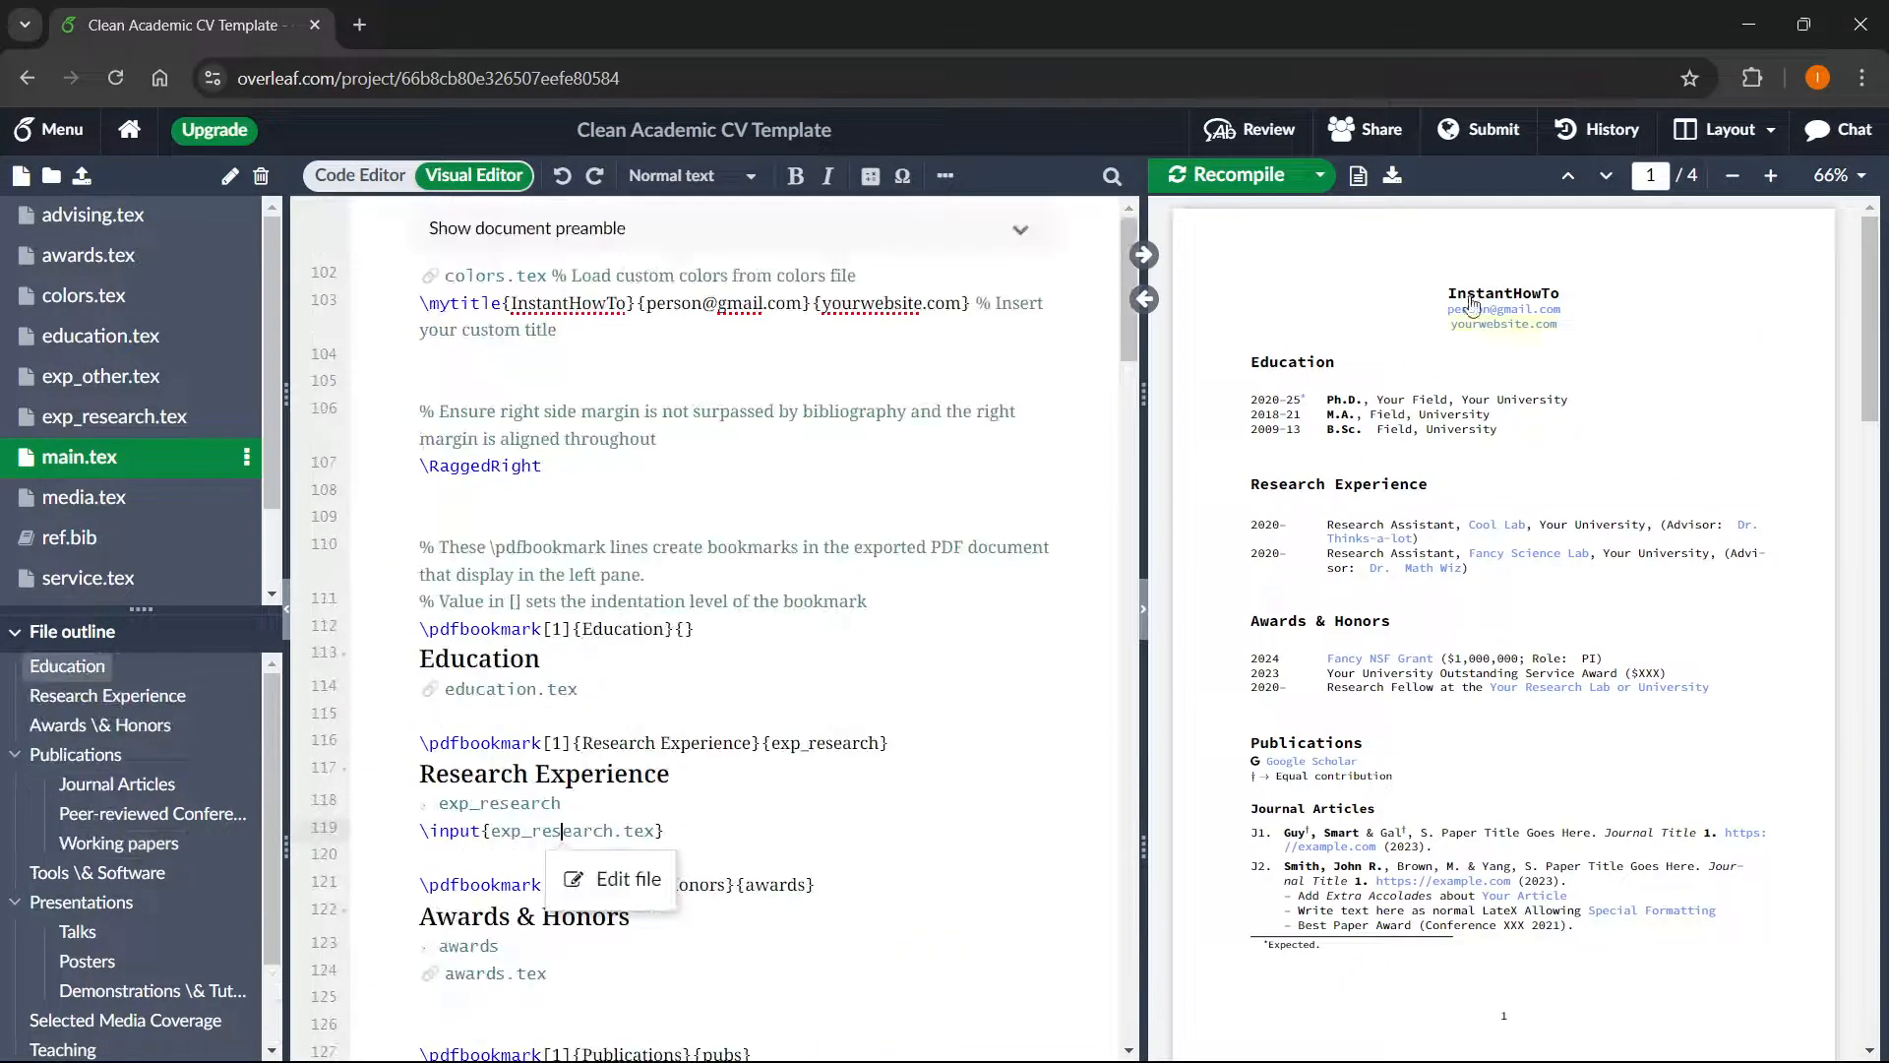
- Download the compiled CV as a PDF, open the downloaded file and dismiss the Acrobat offer
click(1393, 177)
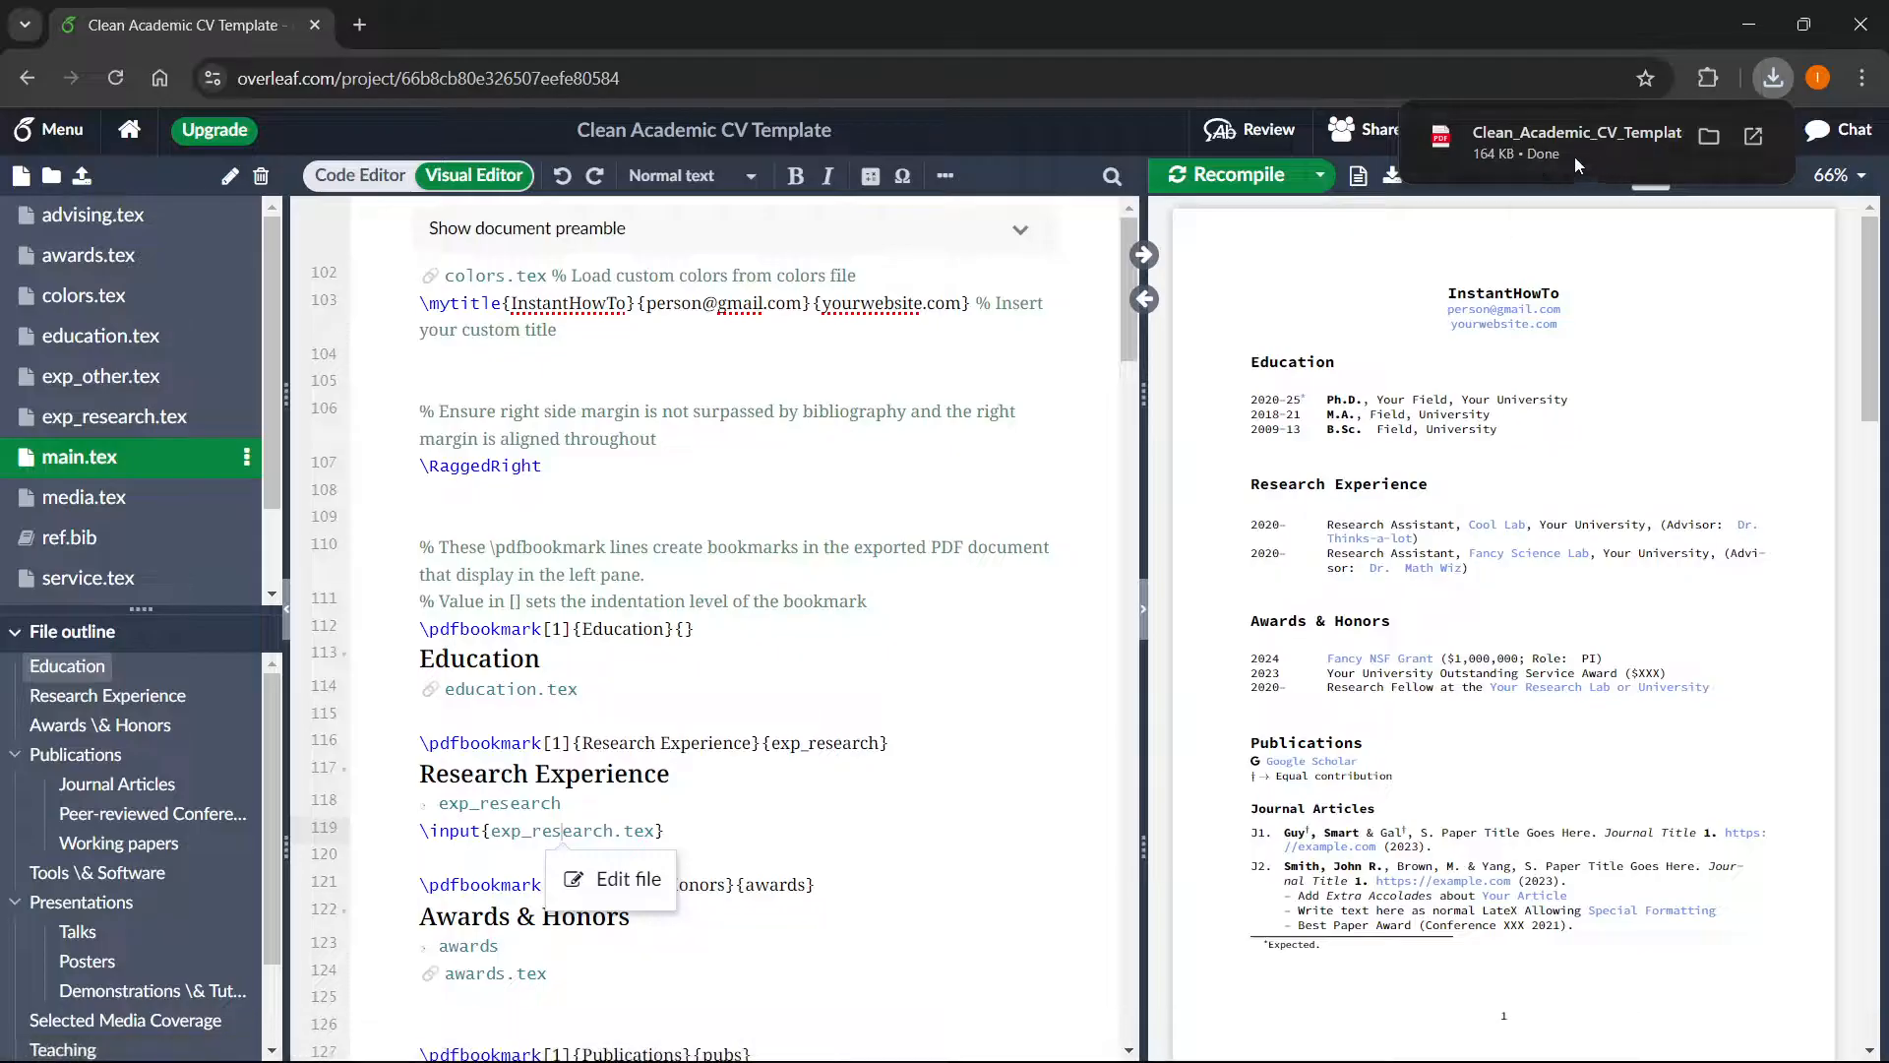
click(1559, 152)
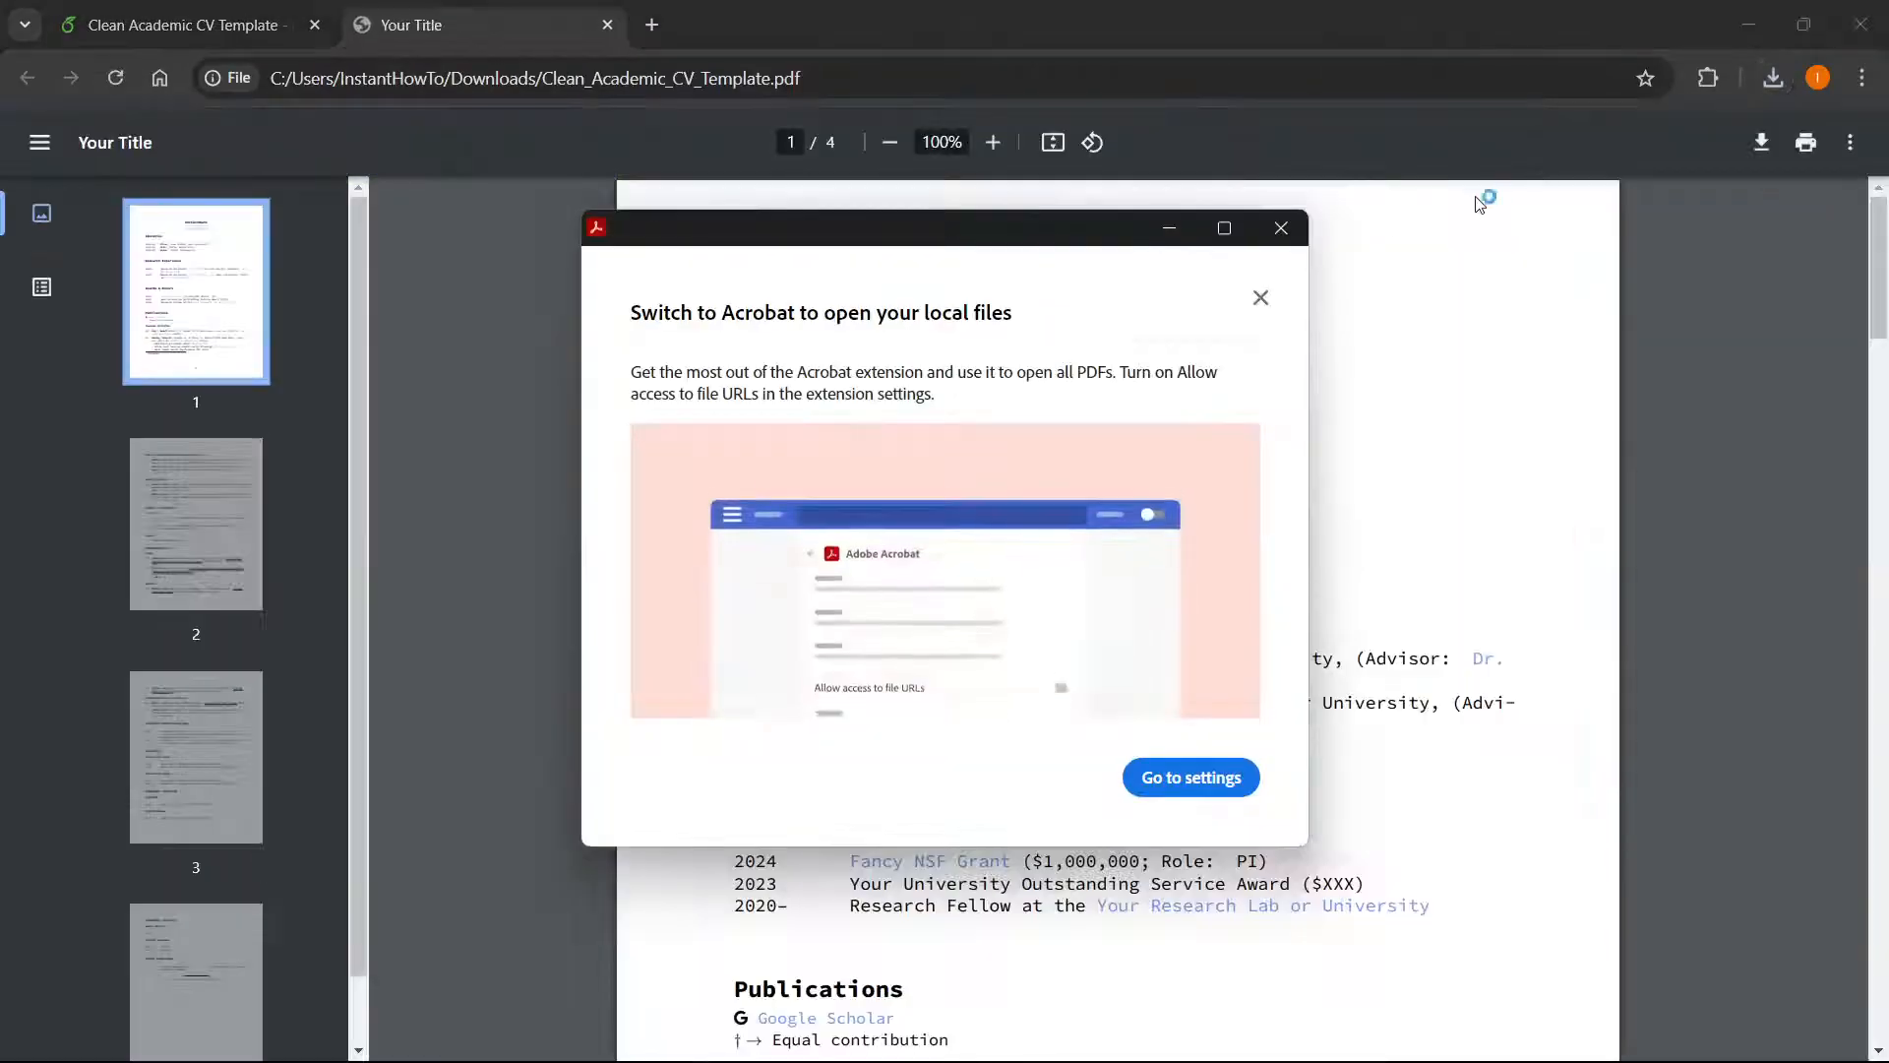
click(1284, 228)
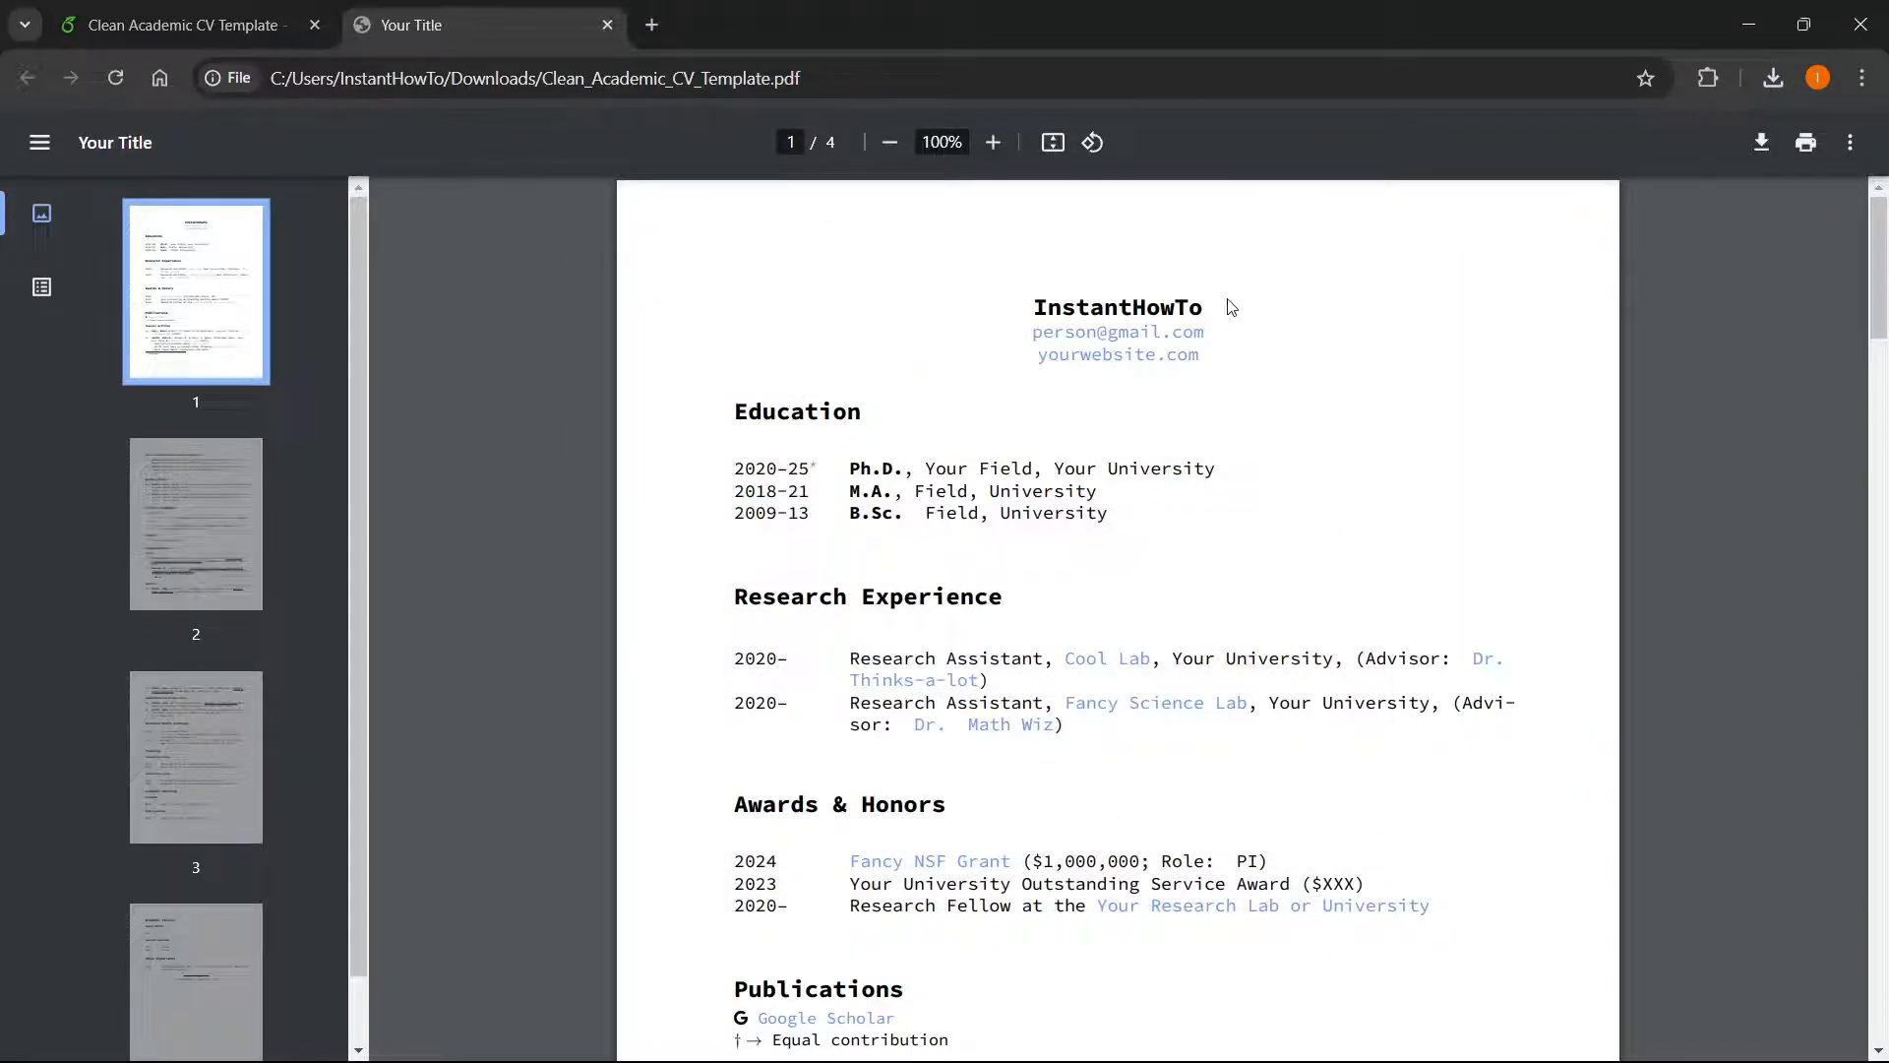
- Look through the pages of the downloaded CV PDF and close it to return to the Overleaf project
scroll(1098, 357, down, 4)
scroll(1043, 408, down, 10)
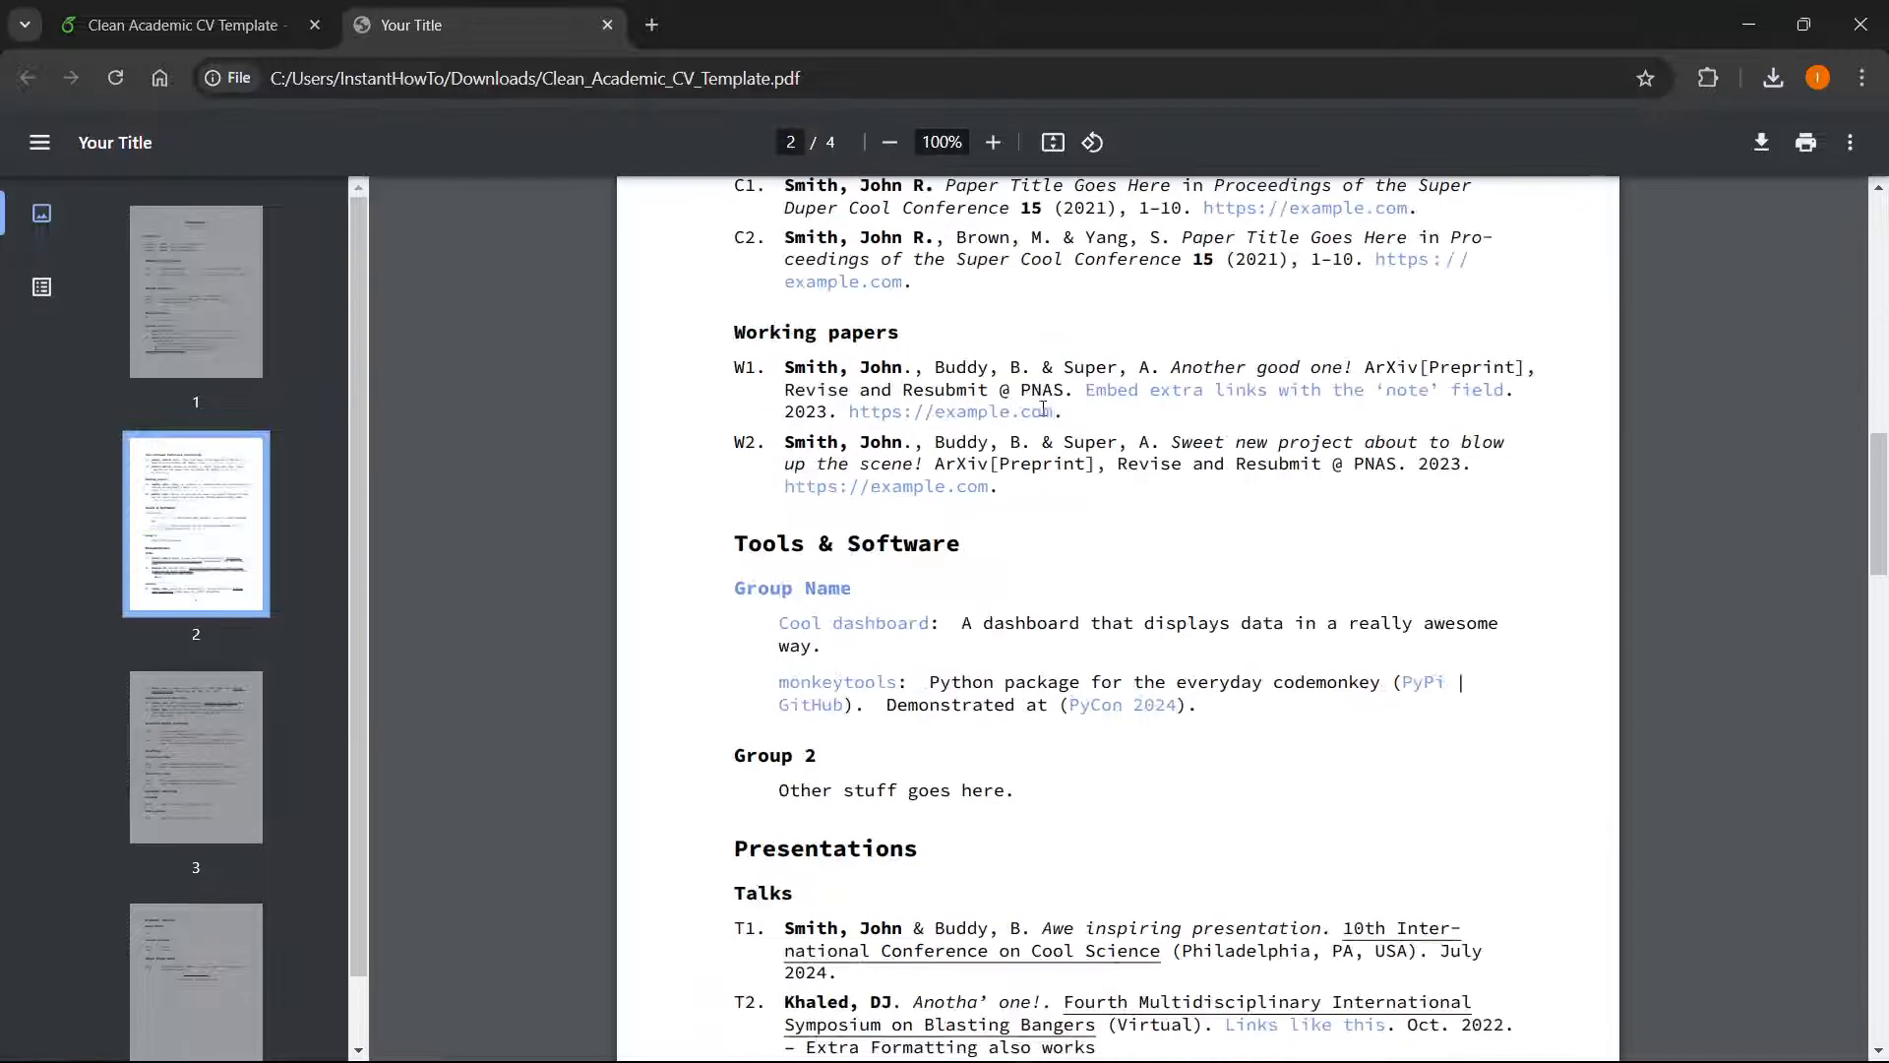
drag(1876, 493, 1671, 209)
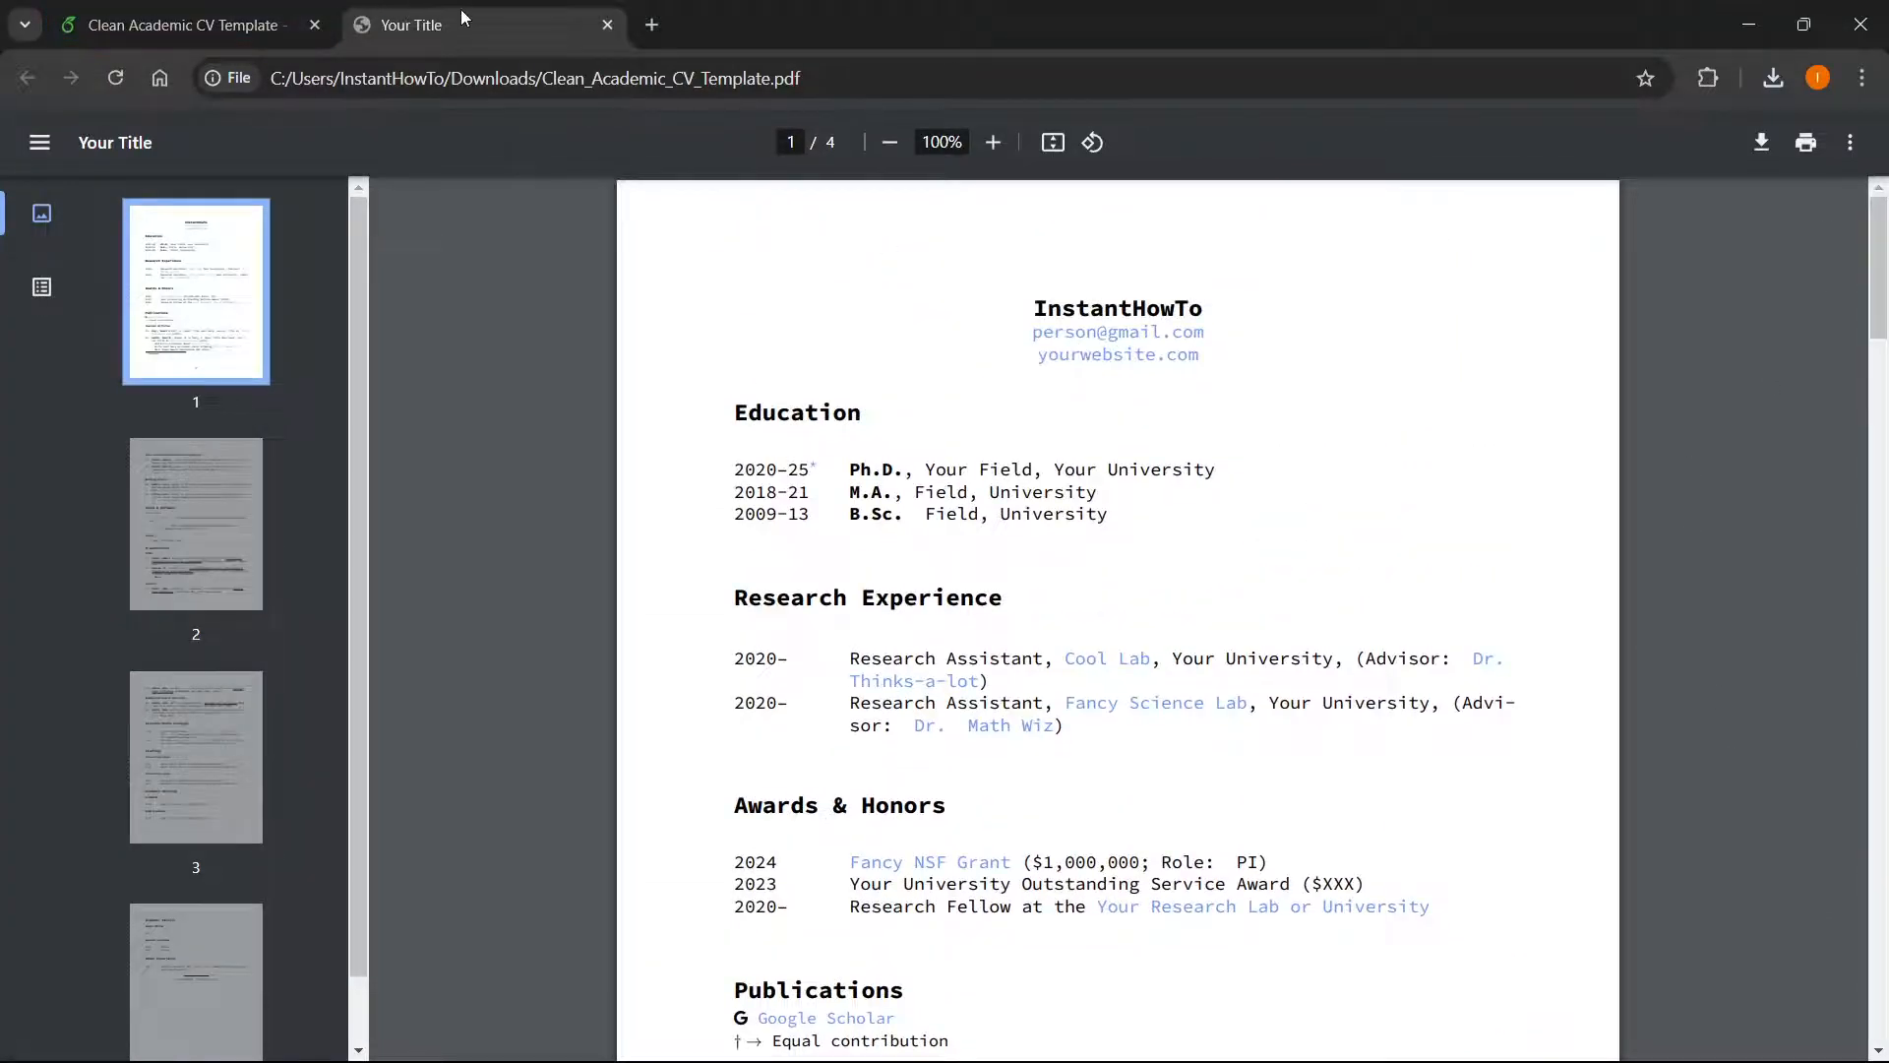
click(607, 25)
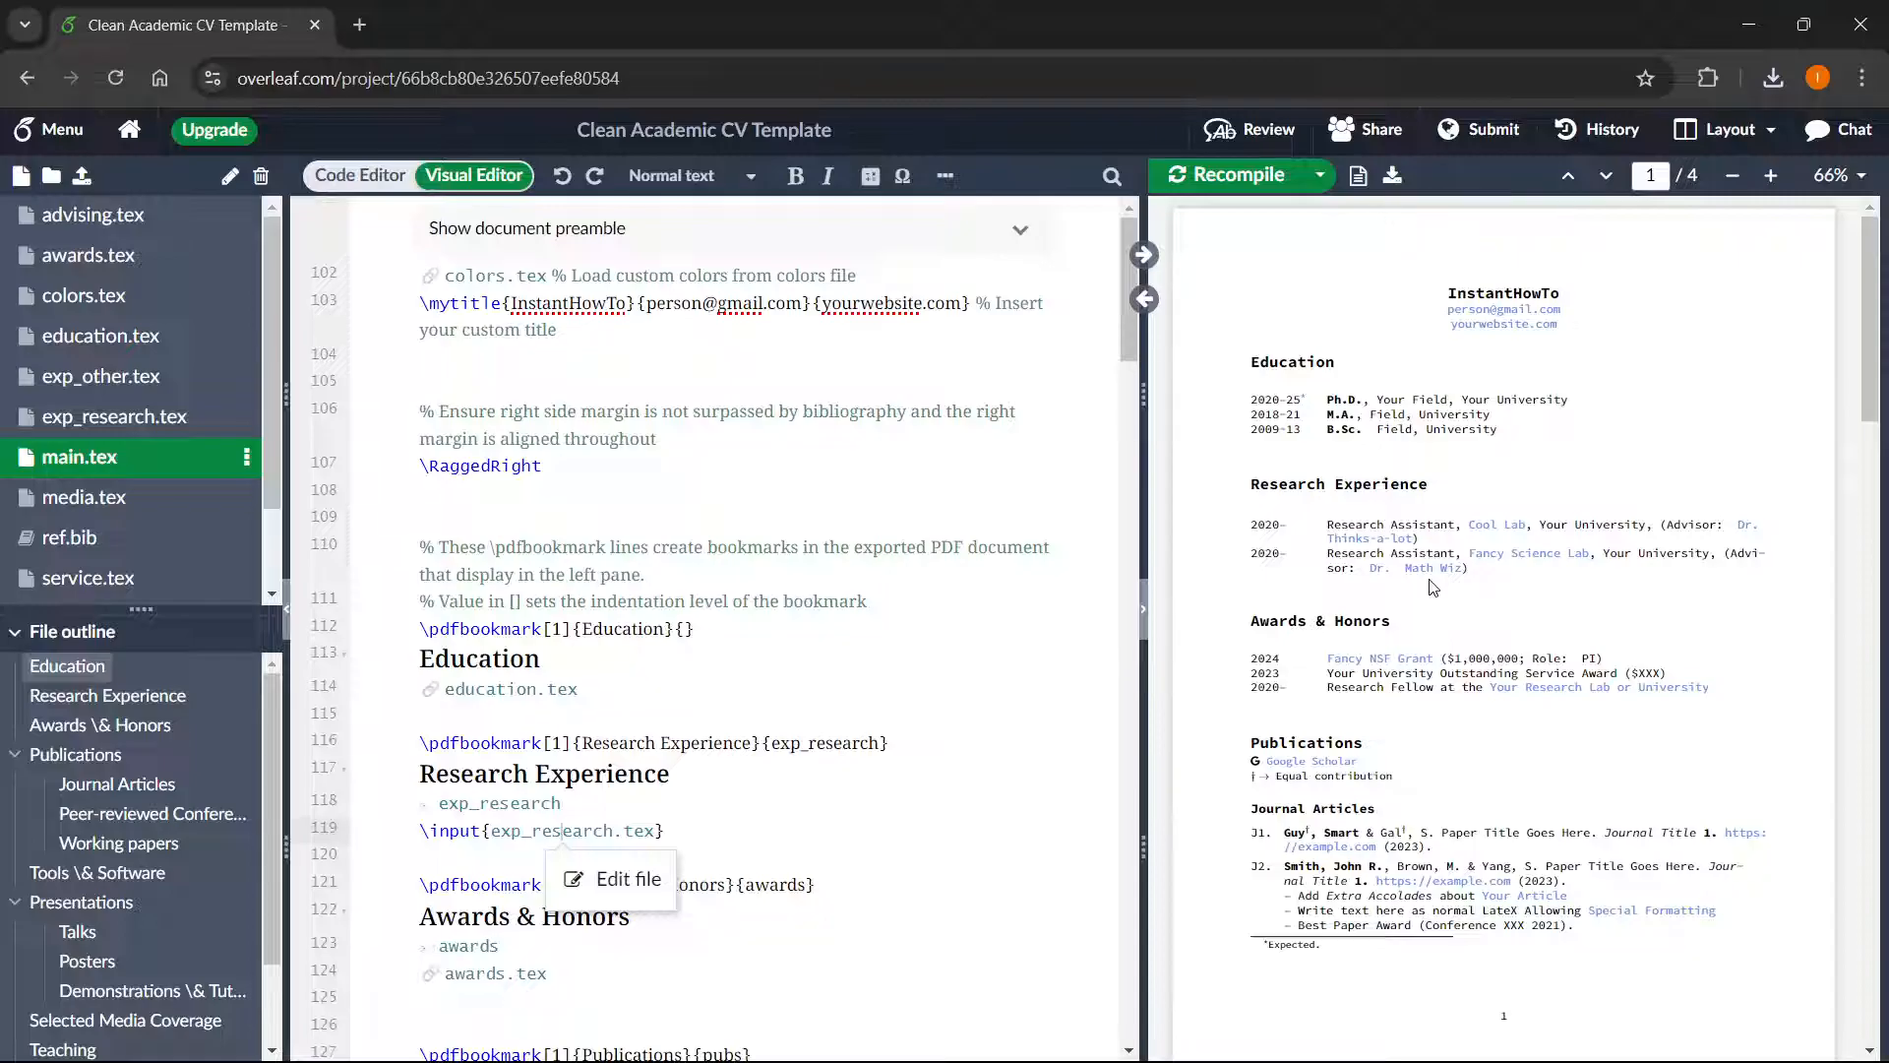